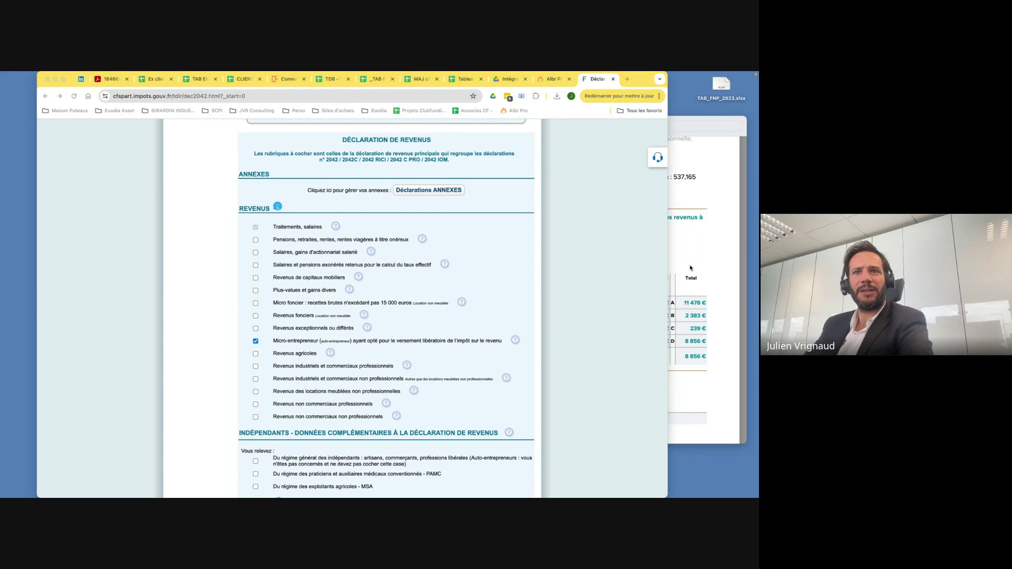
Switch to IFU Anonyme.pdf and examine page 1's Annexe 2044 property income and Annexe 2047 foreign income tables, highlighting the Immeuble 3 SCPI Espagne heading.
{"action": "left_click", "coordinate": [690, 267]}
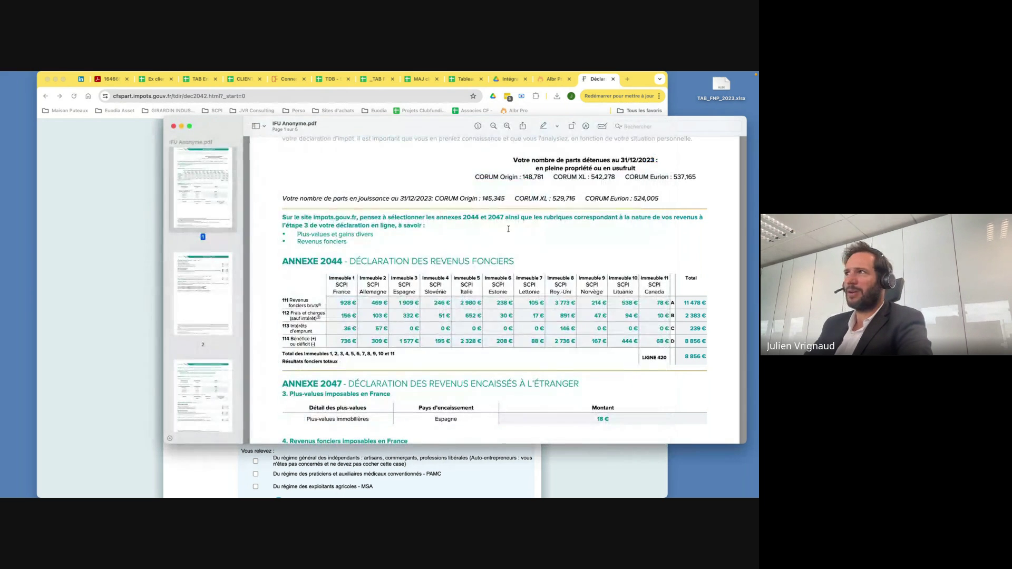
{"action": "scroll", "coordinate": [404, 227], "scroll_direction": "up", "scroll_amount": 3}
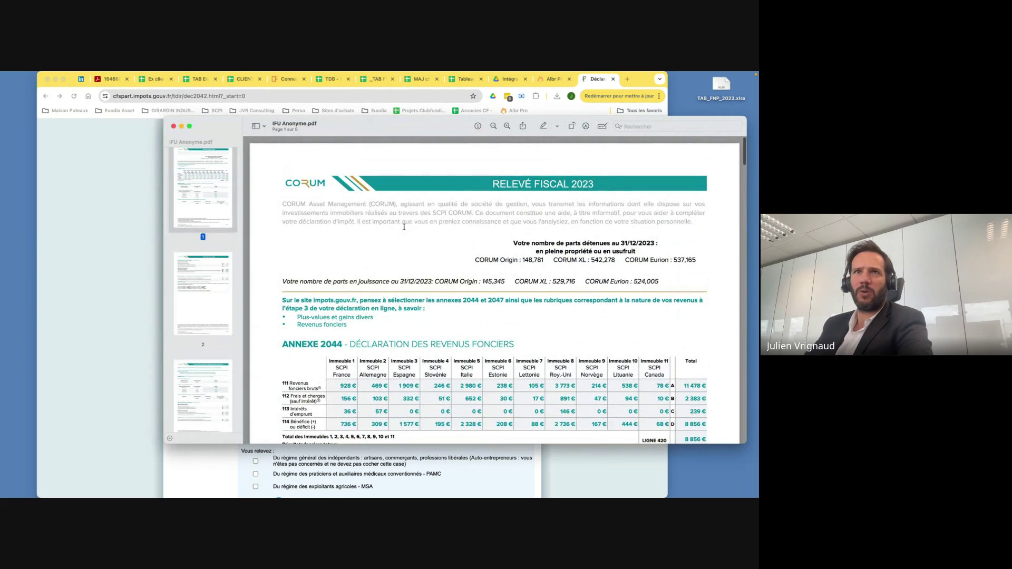
{"action": "scroll", "coordinate": [422, 270], "scroll_direction": "down", "scroll_amount": 3}
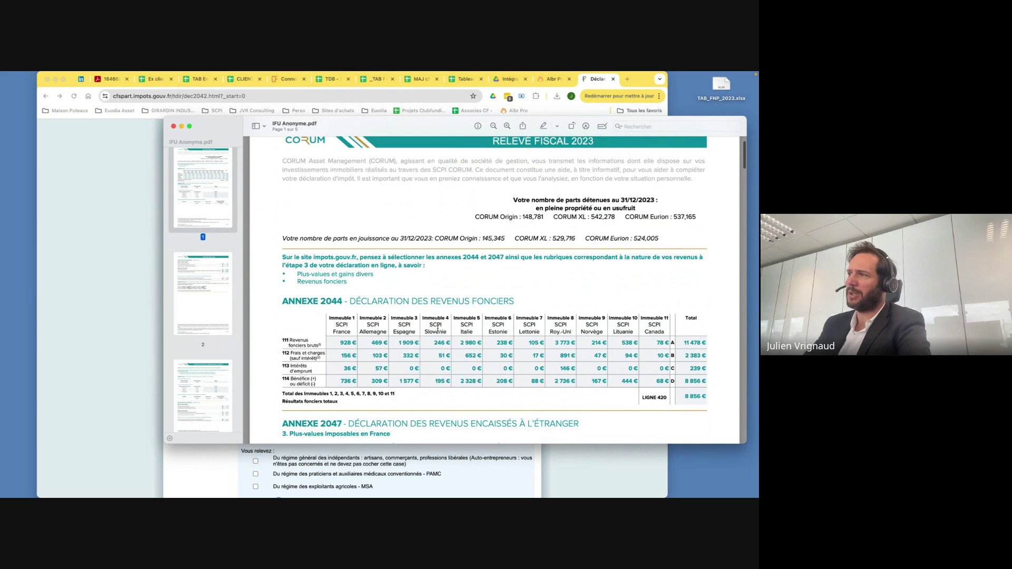
{"action": "scroll", "coordinate": [437, 329], "scroll_direction": "down", "scroll_amount": 5}
{"action": "scroll", "coordinate": [437, 329], "scroll_direction": "down", "scroll_amount": 1}
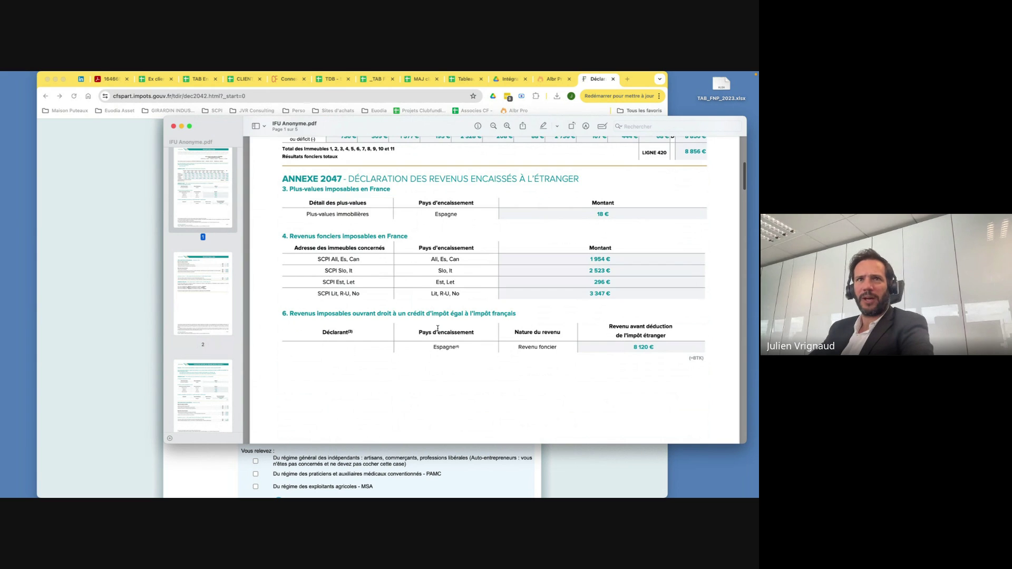
{"action": "scroll", "coordinate": [437, 329], "scroll_direction": "up", "scroll_amount": 3}
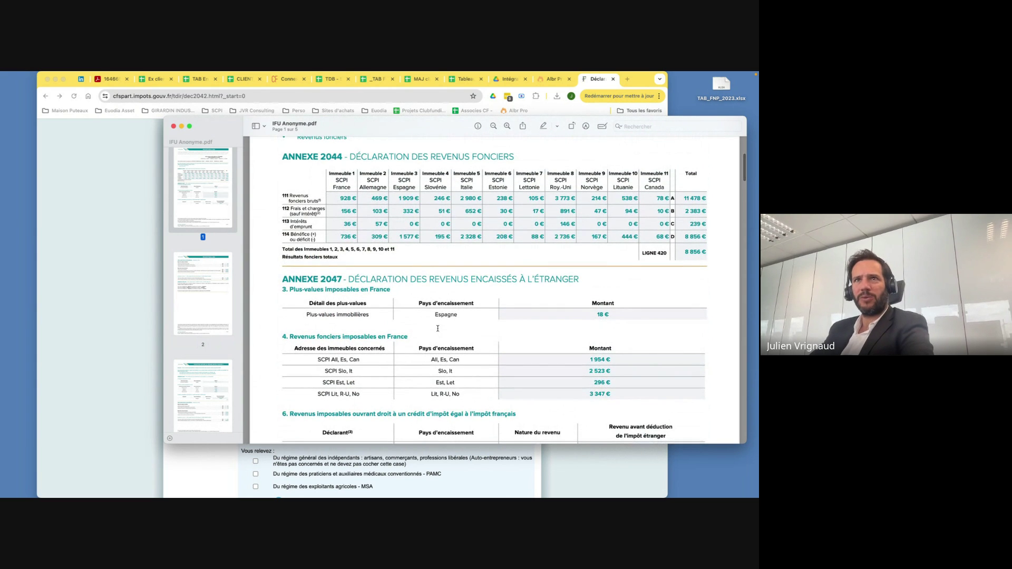
{"action": "scroll", "coordinate": [438, 328], "scroll_direction": "up", "scroll_amount": 2}
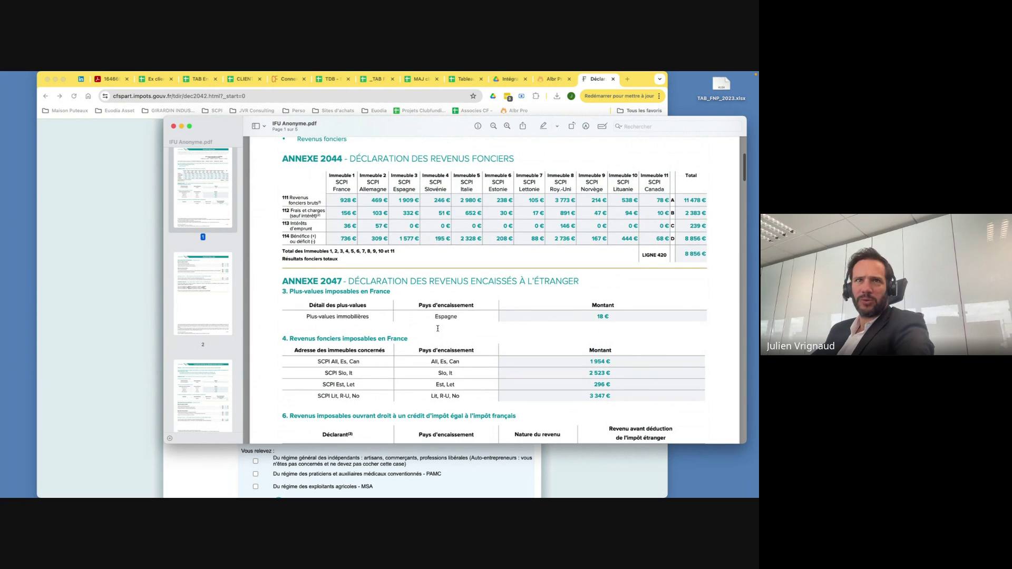
{"action": "left_click_drag", "start_coordinate": [417, 231], "coordinate": [392, 217]}
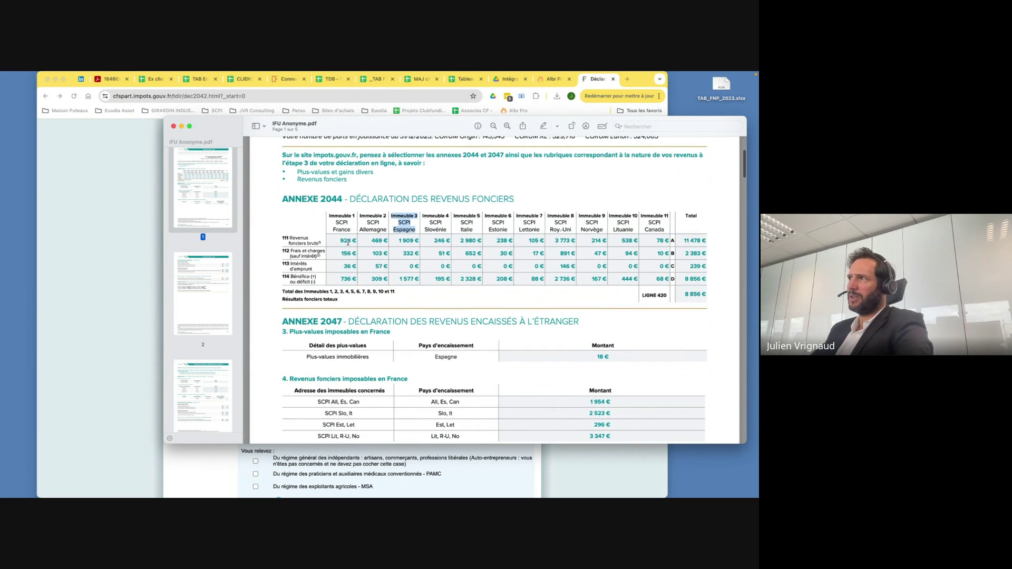
{"action": "scroll", "coordinate": [391, 221], "scroll_direction": "up", "scroll_amount": 3}
{"action": "scroll", "coordinate": [392, 222], "scroll_direction": "up", "scroll_amount": 3}
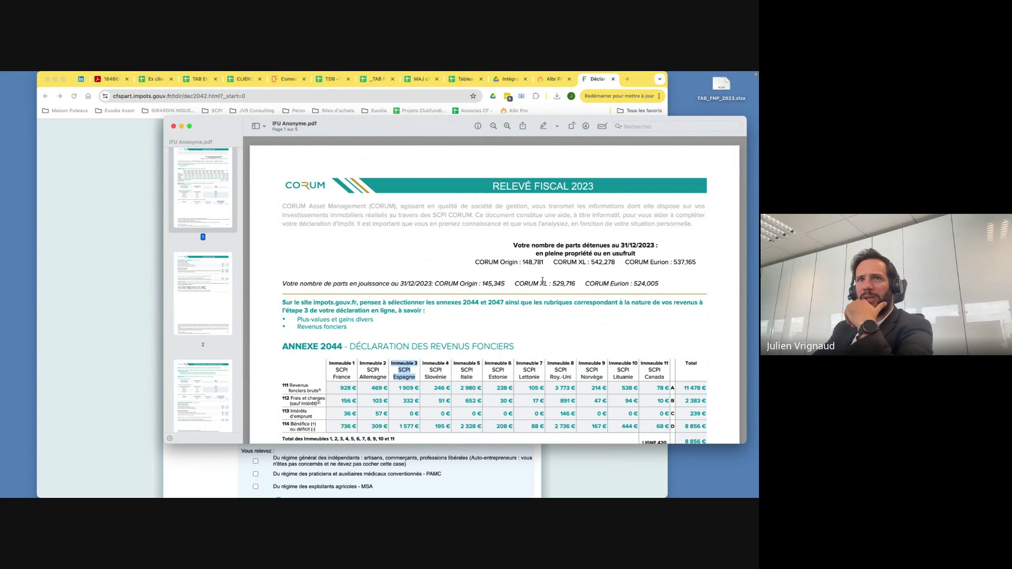
Highlight the Annexe 2044 heading and the Annexe 2047 heading on page 1 of the Corum tax statement.
{"action": "scroll", "coordinate": [535, 327], "scroll_direction": "down", "scroll_amount": 3}
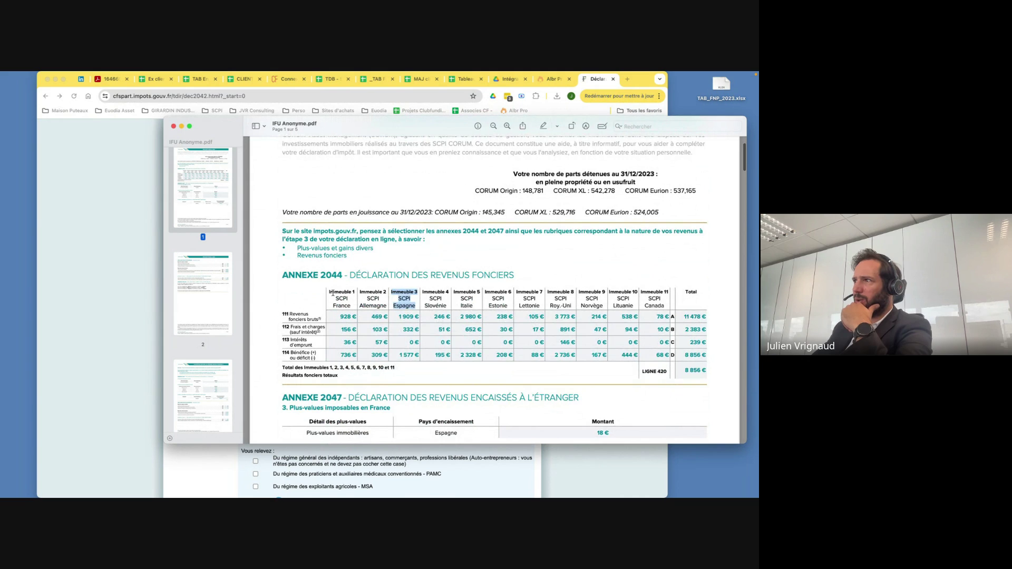
{"action": "left_click", "coordinate": [333, 293]}
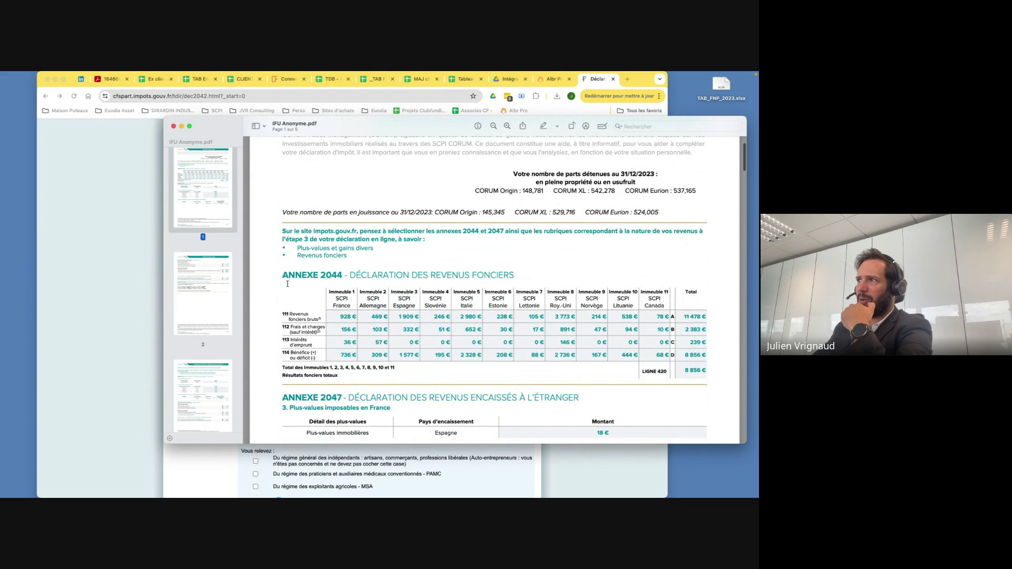
{"action": "left_click_drag", "start_coordinate": [284, 275], "coordinate": [342, 278]}
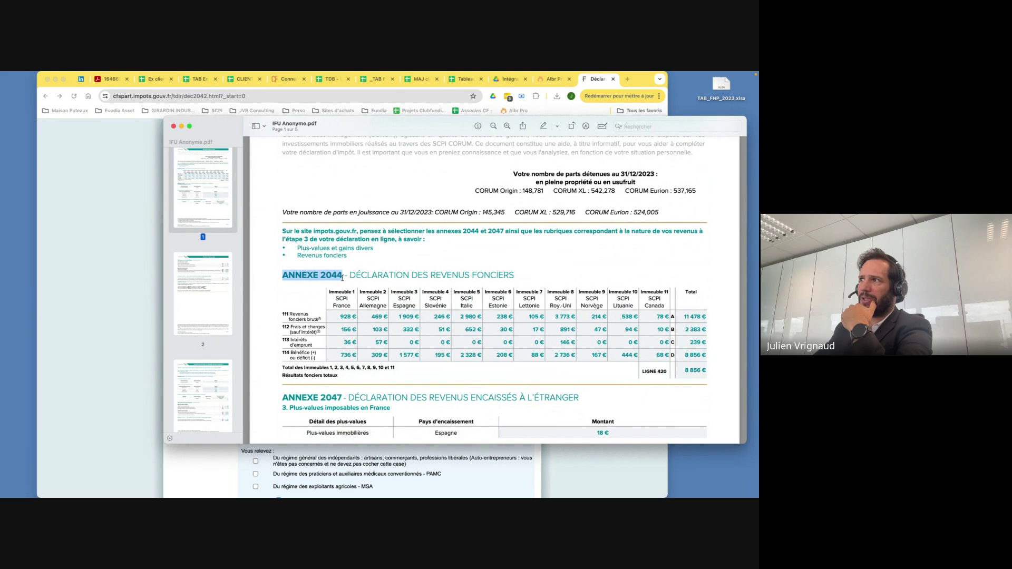
{"action": "scroll", "coordinate": [273, 300], "scroll_direction": "down", "scroll_amount": 2}
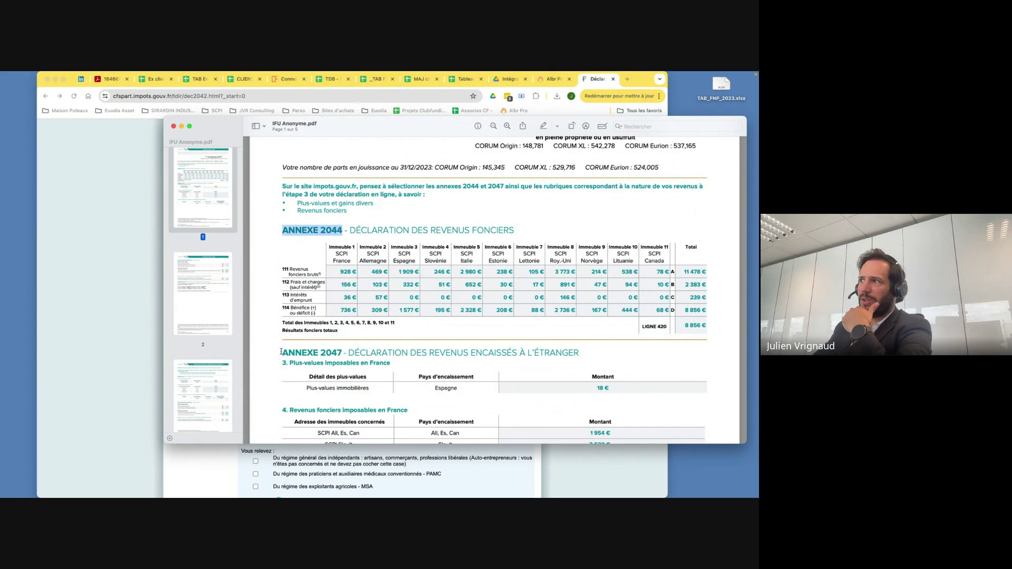
{"action": "left_click_drag", "start_coordinate": [281, 352], "coordinate": [342, 353]}
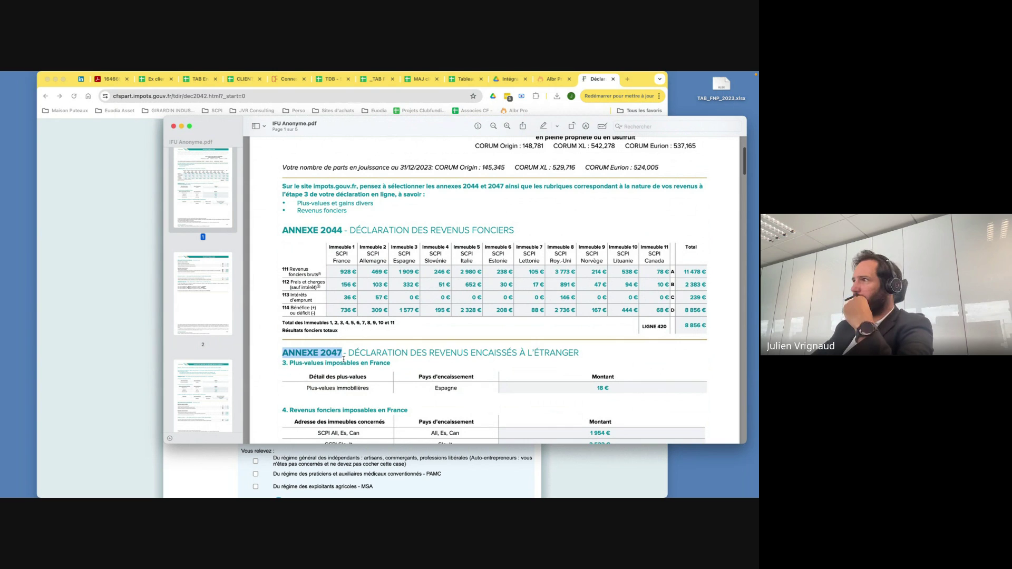
Examine the Annexe 2042 and 2042-C amounts on page 2 of the statement, highlighting box codes 4BL and 3VZ.
{"action": "scroll", "coordinate": [344, 359], "scroll_direction": "down", "scroll_amount": 10}
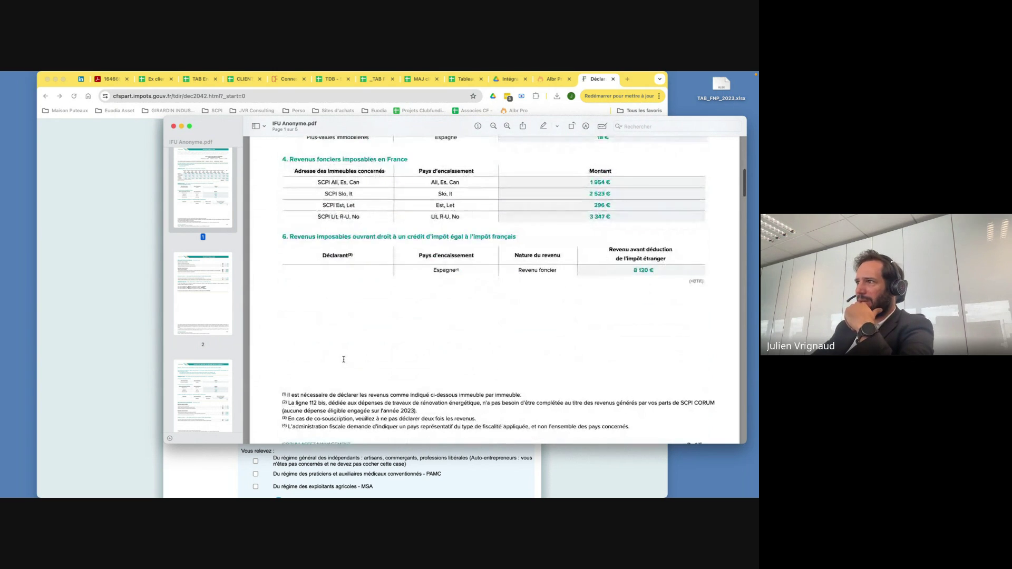
{"action": "scroll", "coordinate": [344, 359], "scroll_direction": "down", "scroll_amount": 12}
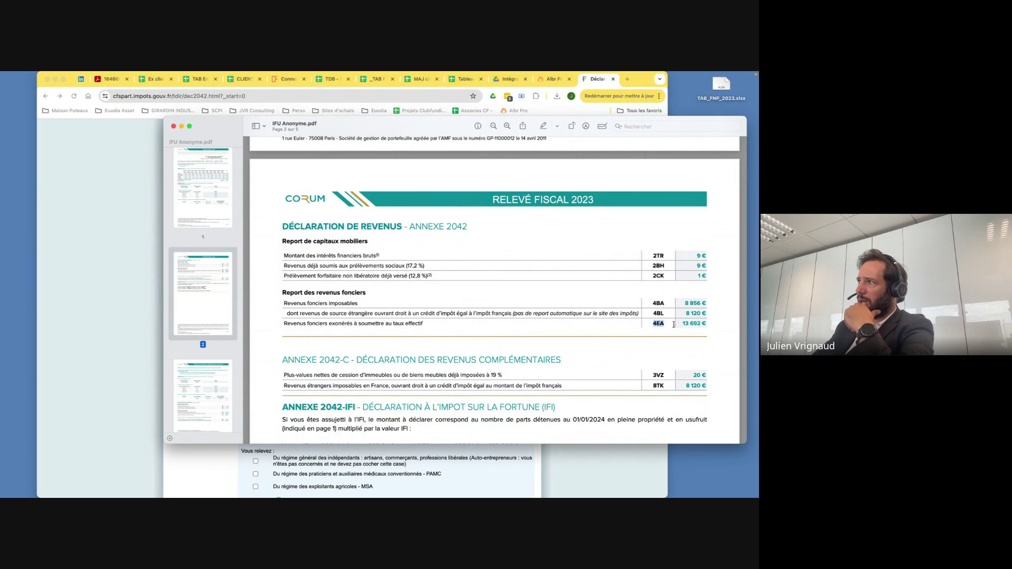
{"action": "left_click_drag", "start_coordinate": [652, 313], "coordinate": [669, 313]}
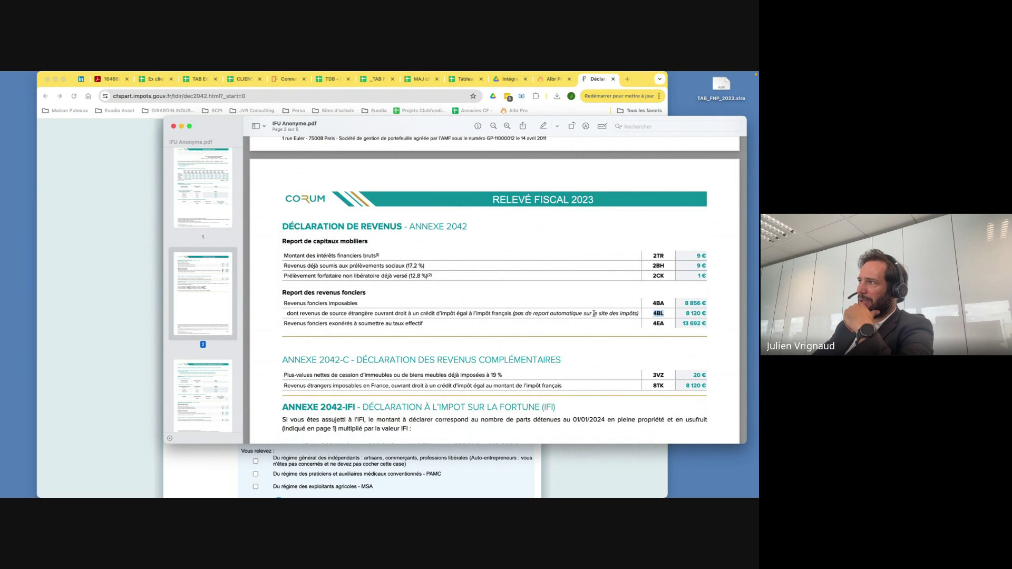
{"action": "left_click", "coordinate": [644, 258]}
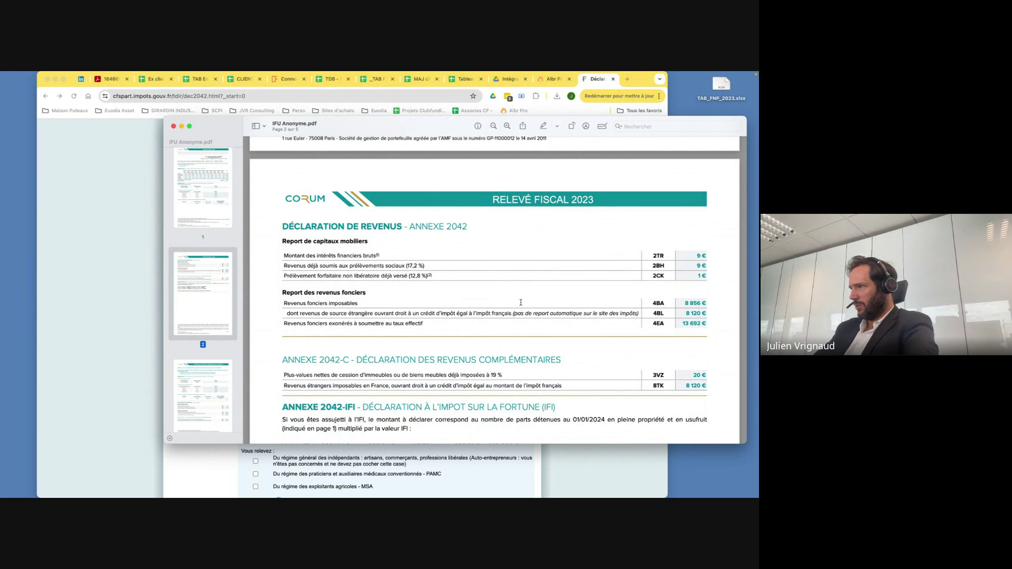
{"action": "scroll", "coordinate": [478, 369], "scroll_direction": "down", "scroll_amount": 2}
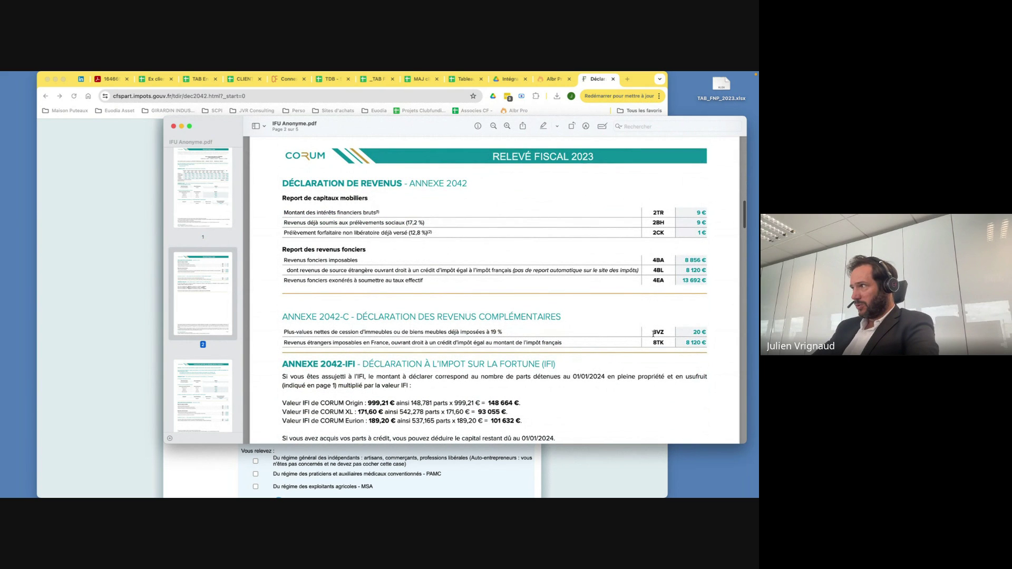
{"action": "left_click_drag", "start_coordinate": [654, 334], "coordinate": [667, 332]}
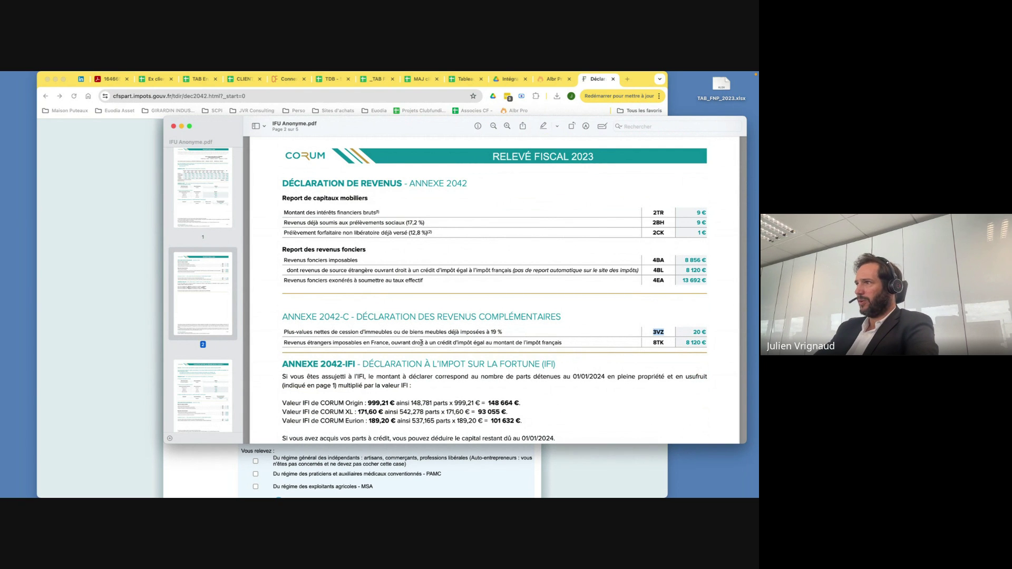
Skim the IFI section, the footnotes and the start of page 3, and return to the Annexe 2044 table on page 1.
{"action": "scroll", "coordinate": [398, 349], "scroll_direction": "down", "scroll_amount": 10}
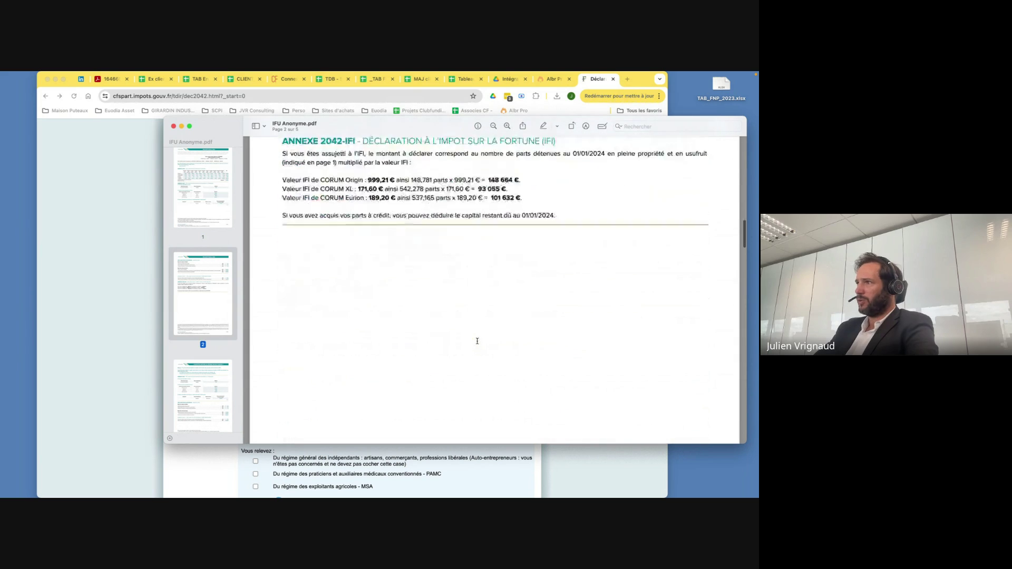
{"action": "scroll", "coordinate": [477, 342], "scroll_direction": "down", "scroll_amount": 3}
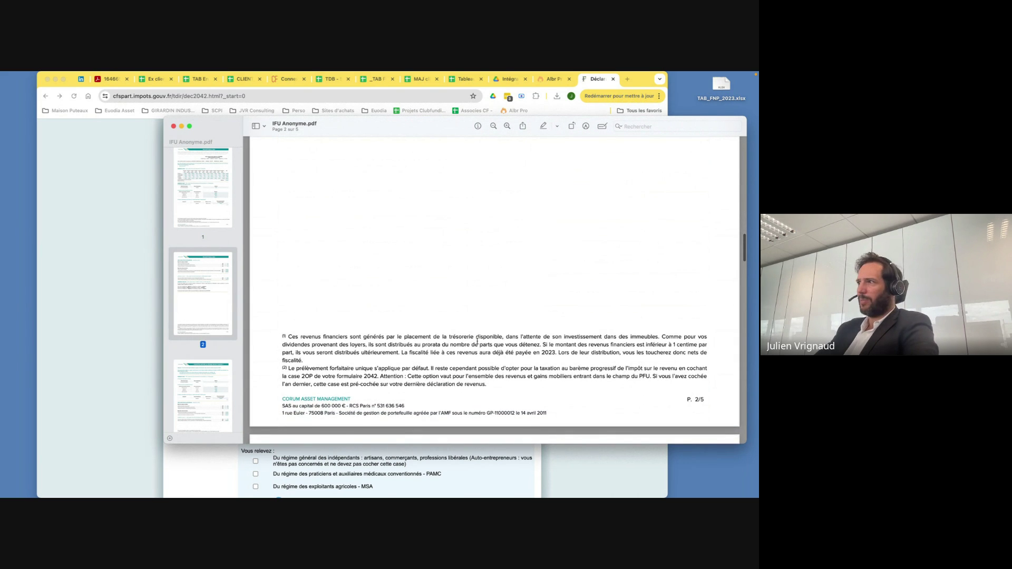
{"action": "scroll", "coordinate": [478, 341], "scroll_direction": "down", "scroll_amount": 4}
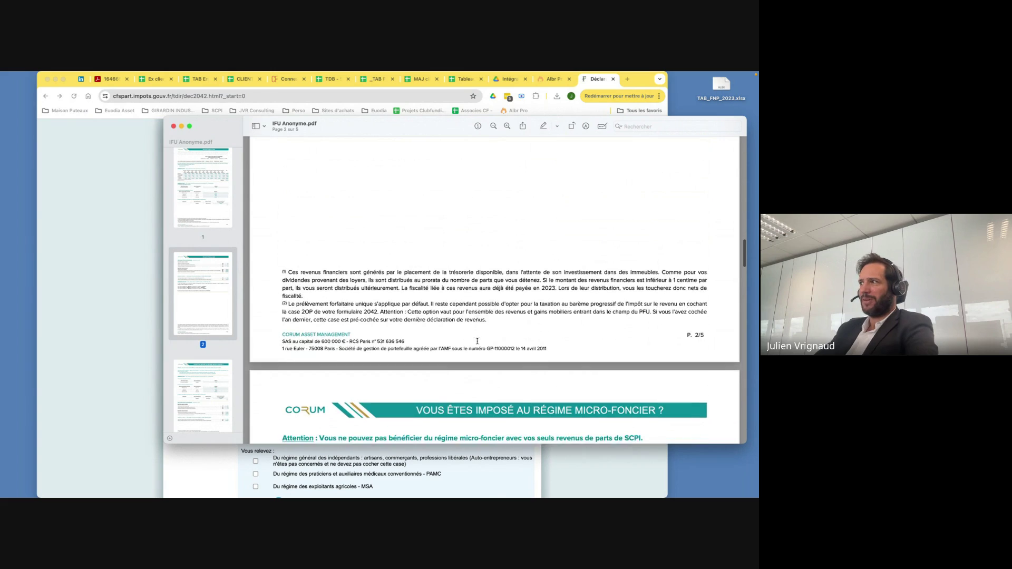
{"action": "scroll", "coordinate": [472, 374], "scroll_direction": "down", "scroll_amount": 3}
{"action": "scroll", "coordinate": [472, 373], "scroll_direction": "up", "scroll_amount": 10}
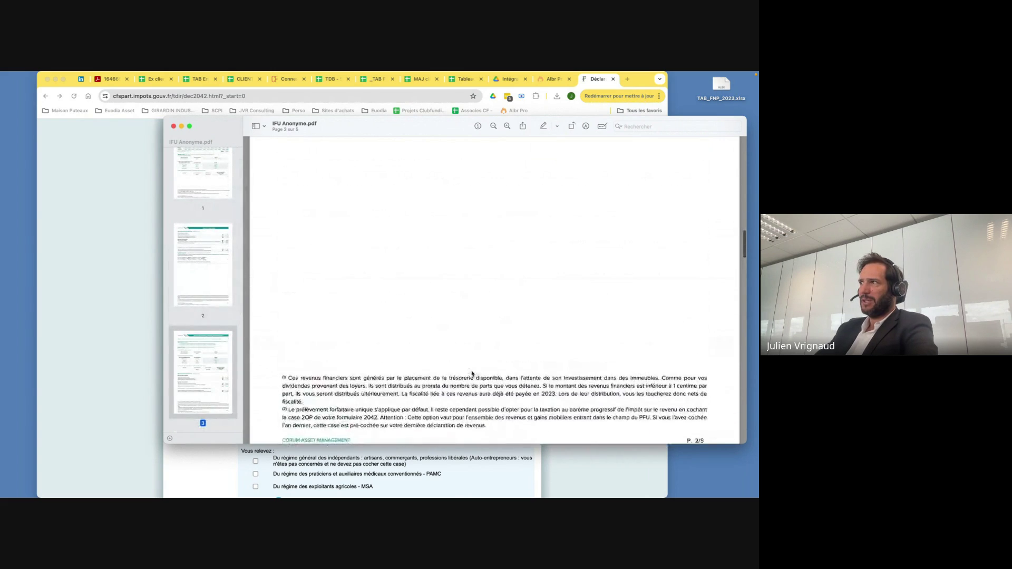
{"action": "scroll", "coordinate": [472, 374], "scroll_direction": "up", "scroll_amount": 10}
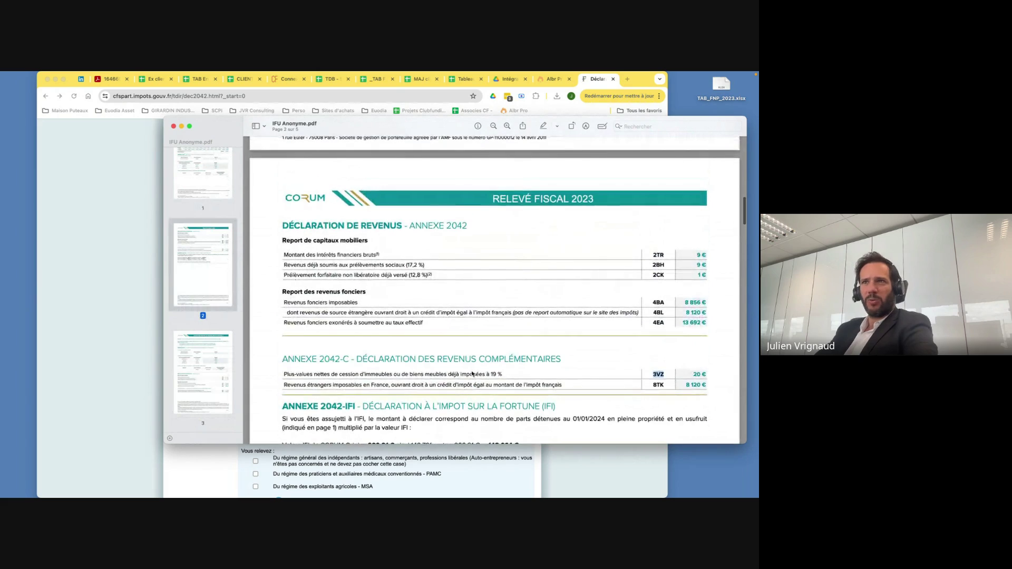
{"action": "scroll", "coordinate": [472, 374], "scroll_direction": "up", "scroll_amount": 15}
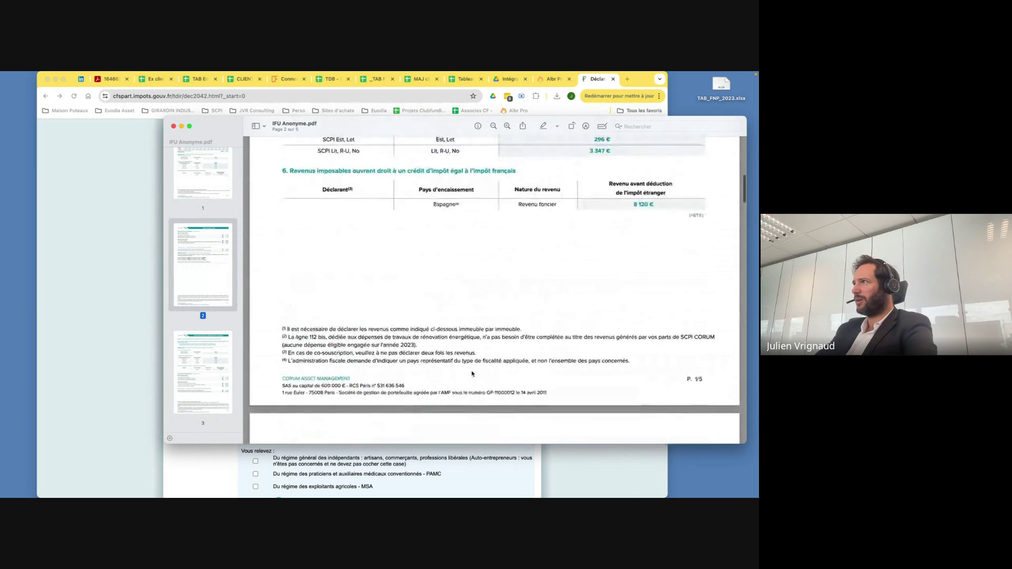
{"action": "scroll", "coordinate": [471, 374], "scroll_direction": "up", "scroll_amount": 4}
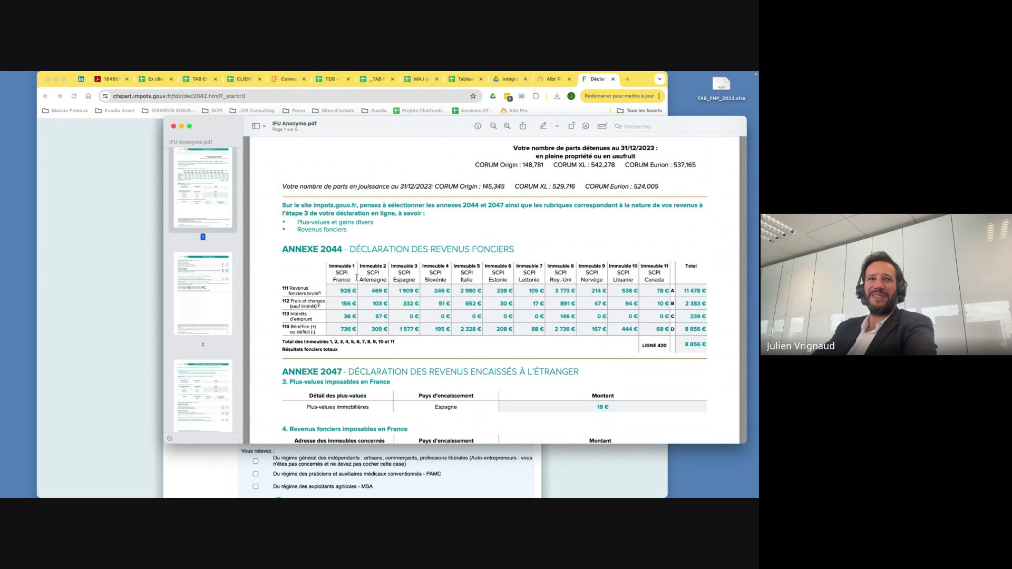
{"action": "scroll", "coordinate": [356, 278], "scroll_direction": "up", "scroll_amount": 1}
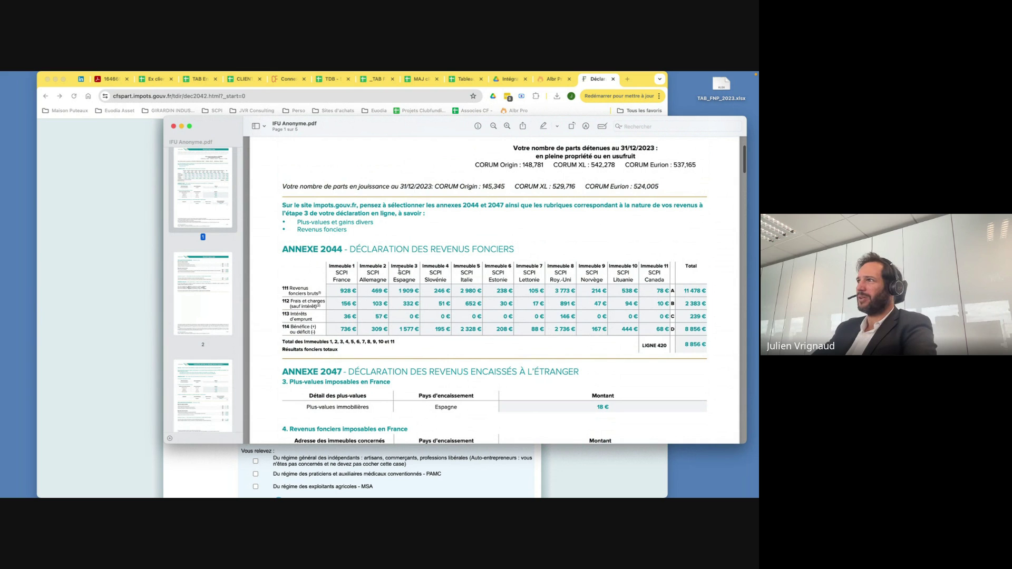
Switch to the impots.gouv.fr declaration in the browser and select the Revenus fonciers section with annex N° 2044.
{"action": "left_click", "coordinate": [99, 286]}
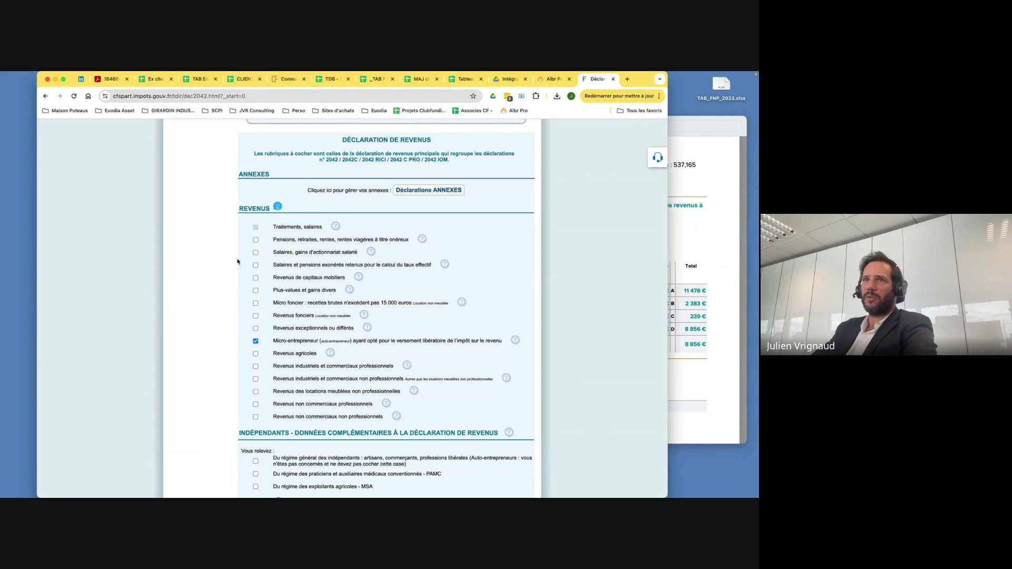
{"action": "scroll", "coordinate": [335, 272], "scroll_direction": "up", "scroll_amount": 3}
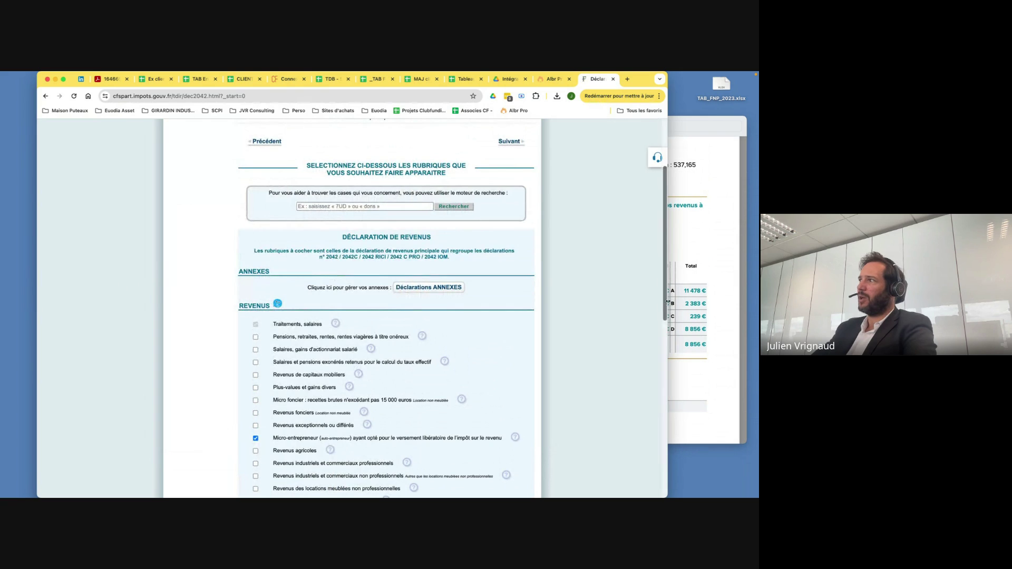
{"action": "left_click", "coordinate": [717, 294]}
{"action": "left_click", "coordinate": [149, 251]}
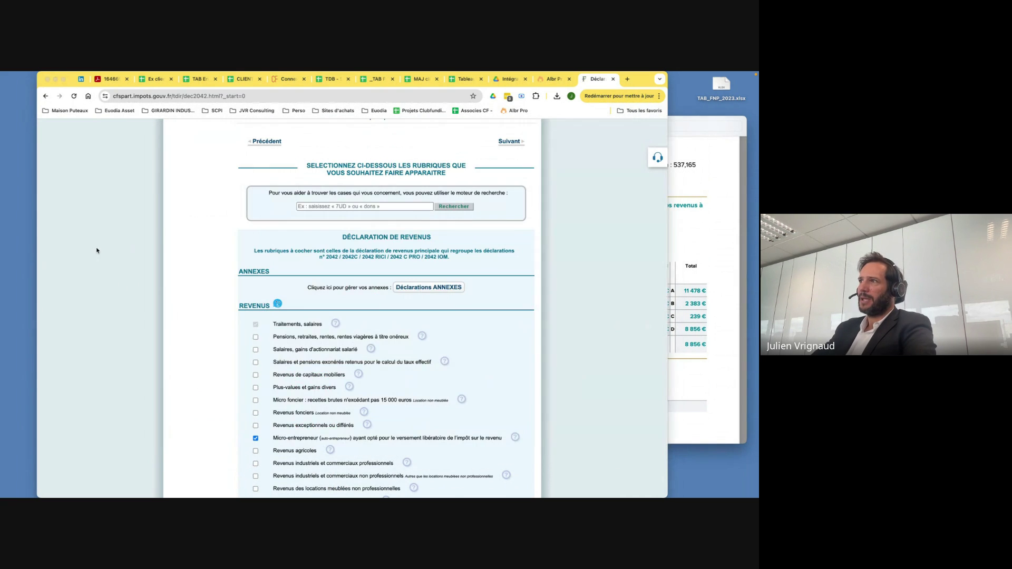
{"action": "scroll", "coordinate": [198, 321], "scroll_direction": "up", "scroll_amount": 2}
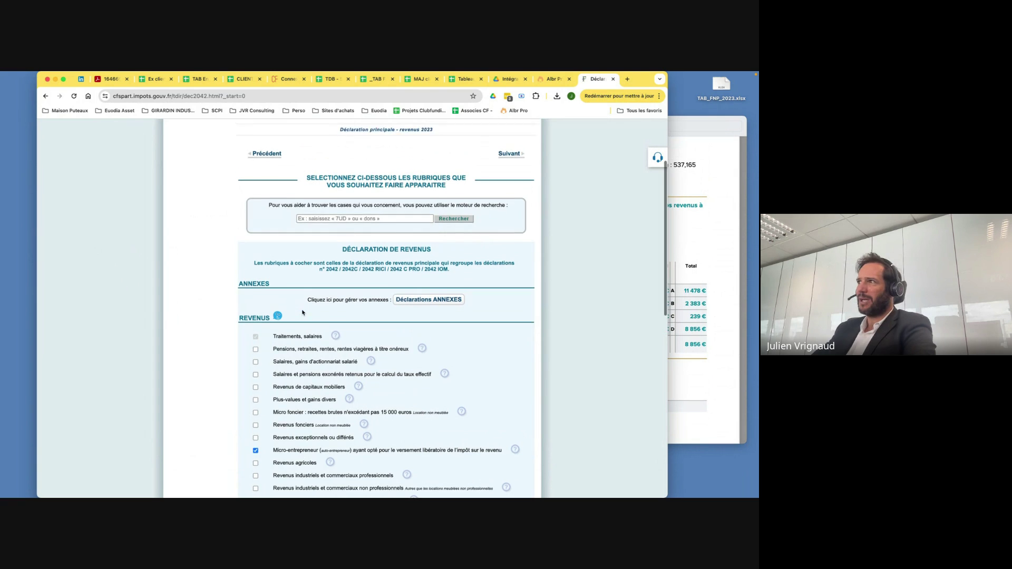
{"action": "scroll", "coordinate": [303, 310], "scroll_direction": "down", "scroll_amount": 3}
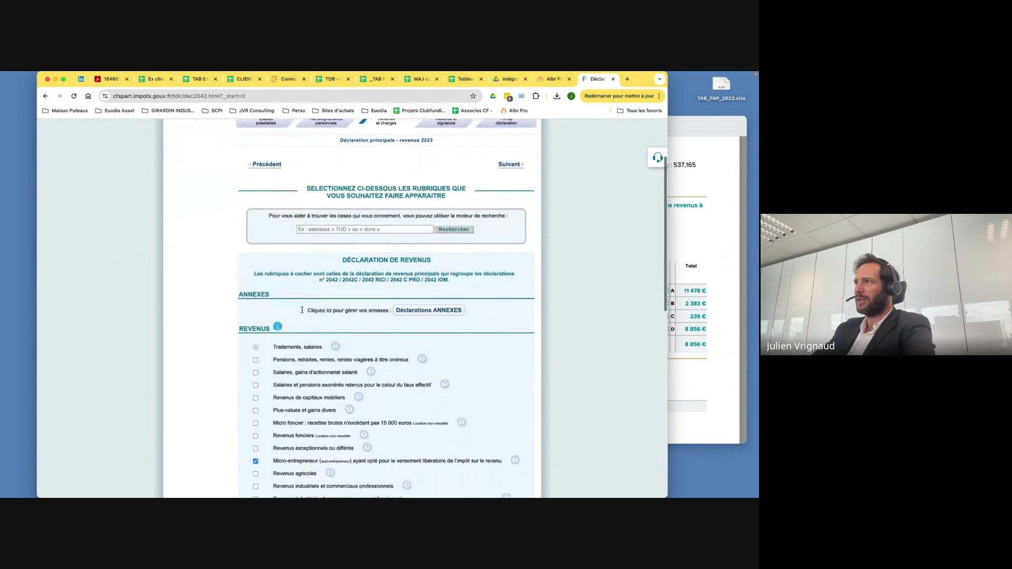
{"action": "scroll", "coordinate": [288, 399], "scroll_direction": "down", "scroll_amount": 1}
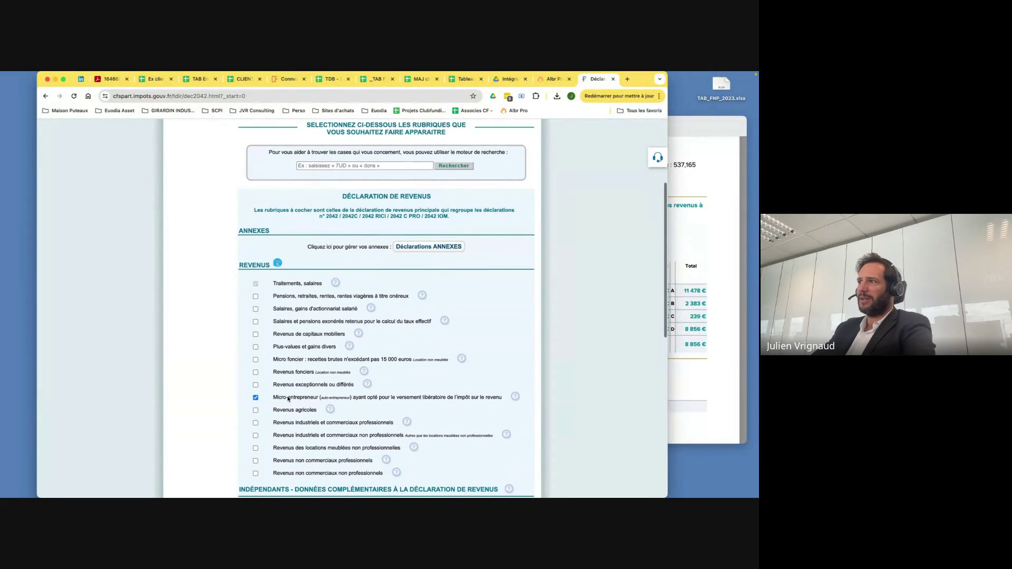
{"action": "left_click", "coordinate": [255, 346]}
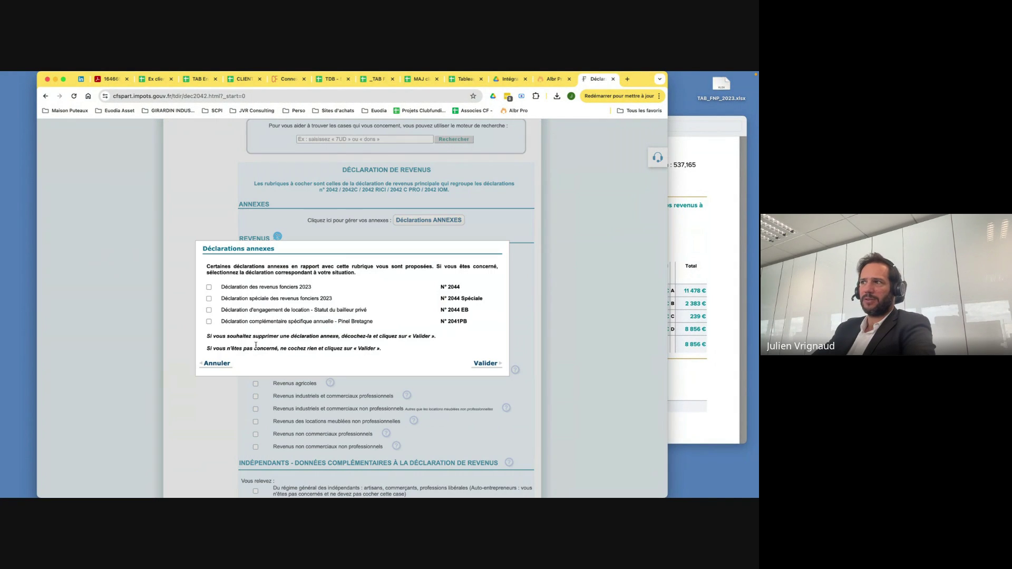
{"action": "left_click", "coordinate": [209, 287]}
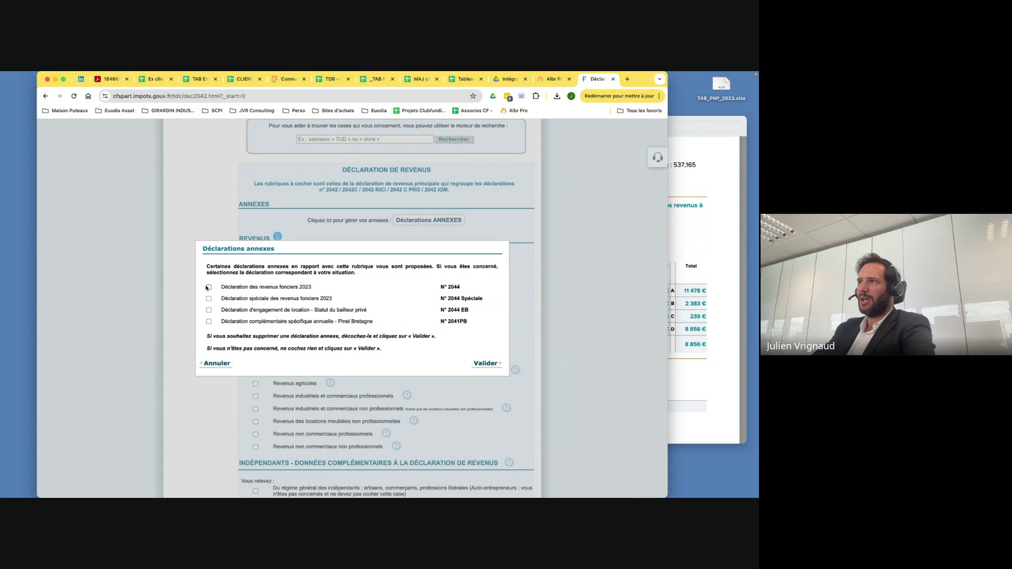
{"action": "left_click", "coordinate": [208, 287]}
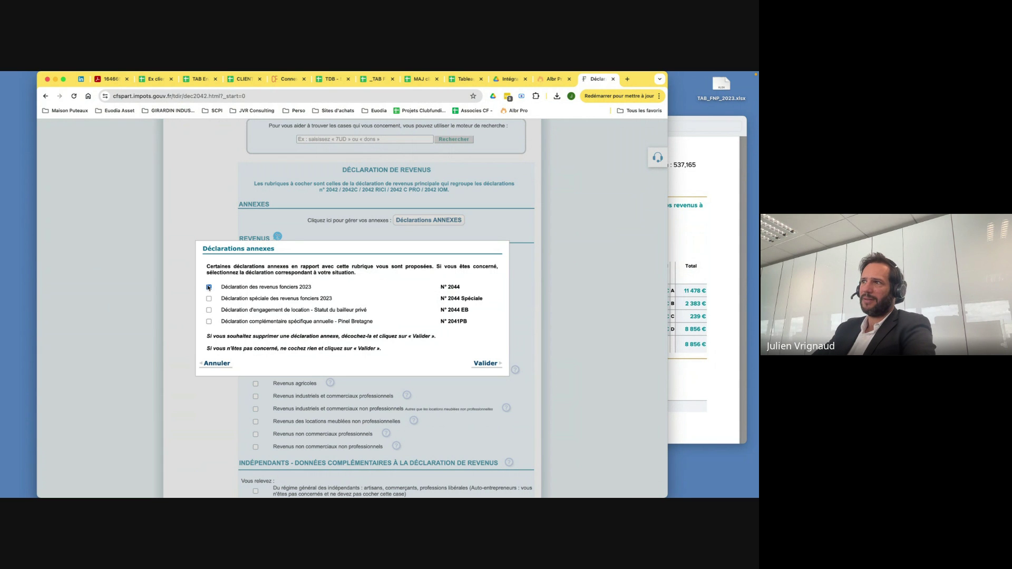
{"action": "left_click", "coordinate": [485, 363]}
{"action": "scroll", "coordinate": [333, 399], "scroll_direction": "down", "scroll_amount": 1}
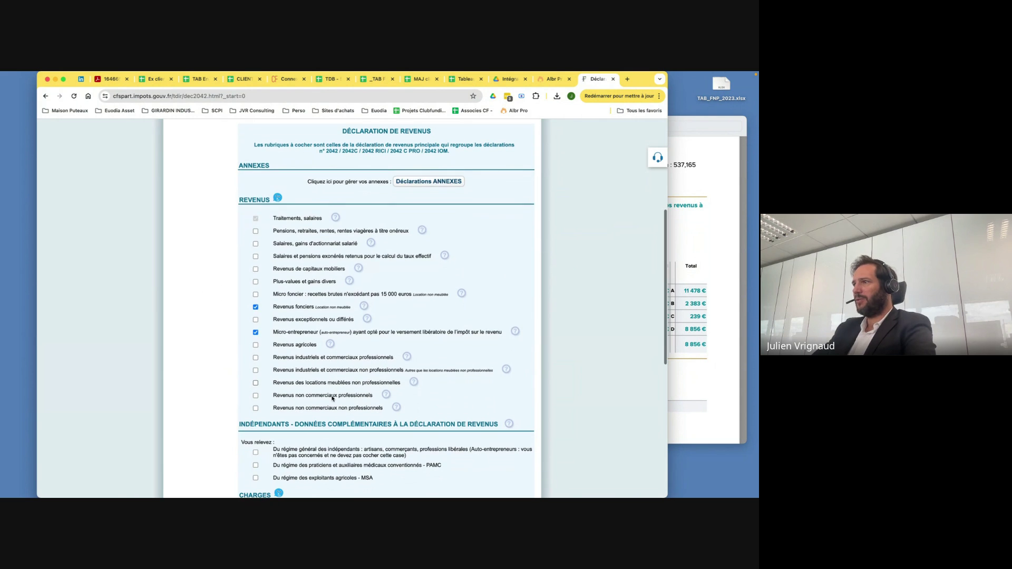
Add annex N° 2047 for income received abroad to the list of annex declarations and validate the selection.
{"action": "scroll", "coordinate": [426, 258], "scroll_direction": "up", "scroll_amount": 3}
{"action": "left_click", "coordinate": [428, 273]}
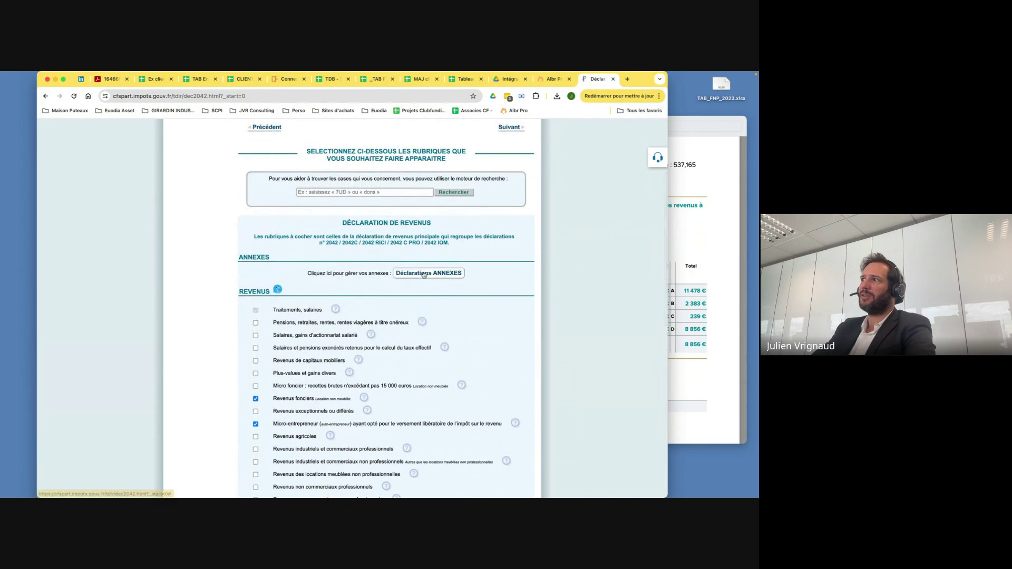
{"action": "left_click", "coordinate": [476, 233]}
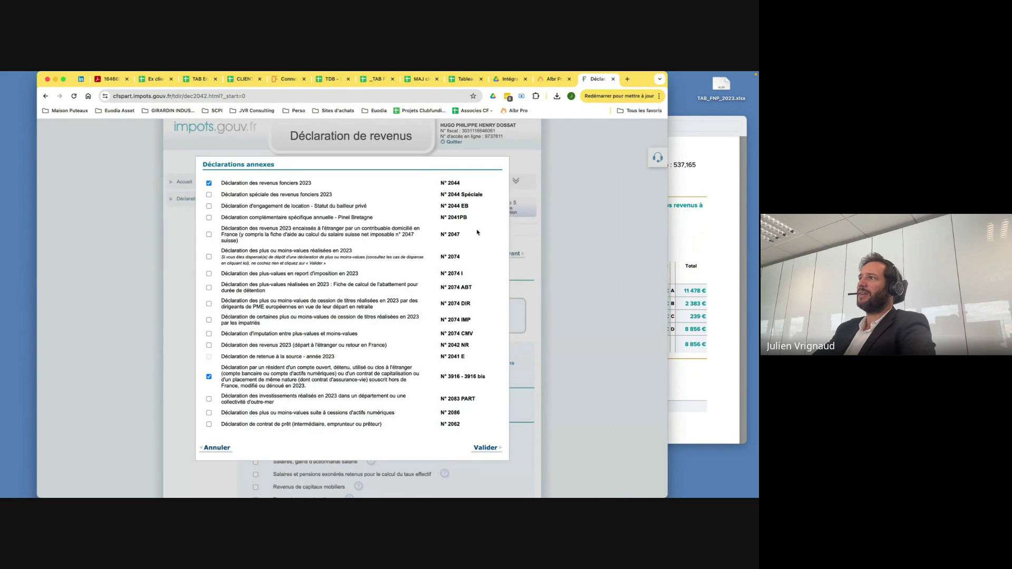
{"action": "left_click", "coordinate": [209, 234]}
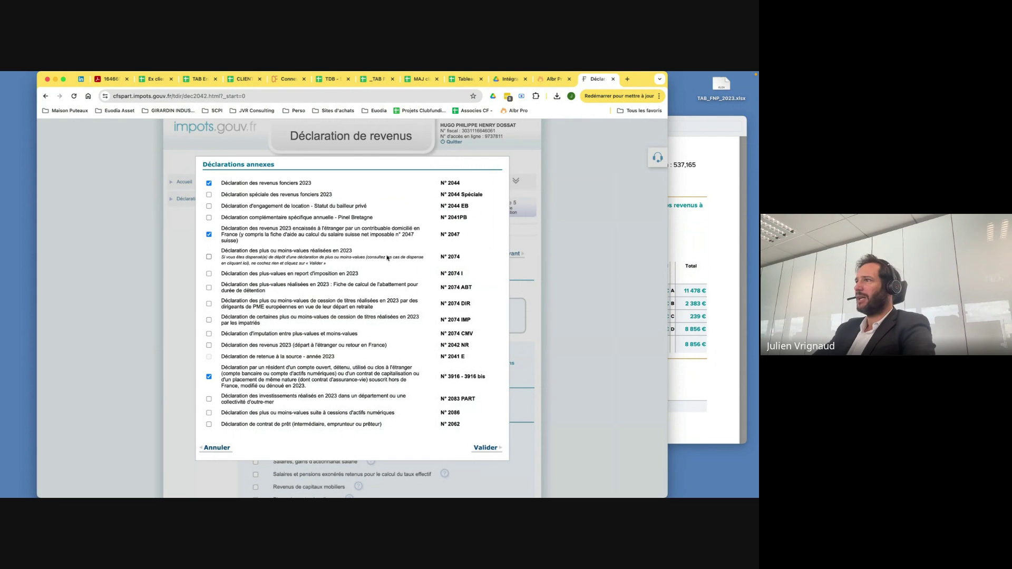
{"action": "left_click", "coordinate": [484, 448]}
Search for box 3VZ and select the Plus-values et gains divers section it belongs to, without adding any N° 2074 annex.
{"action": "left_click", "coordinate": [315, 319]}
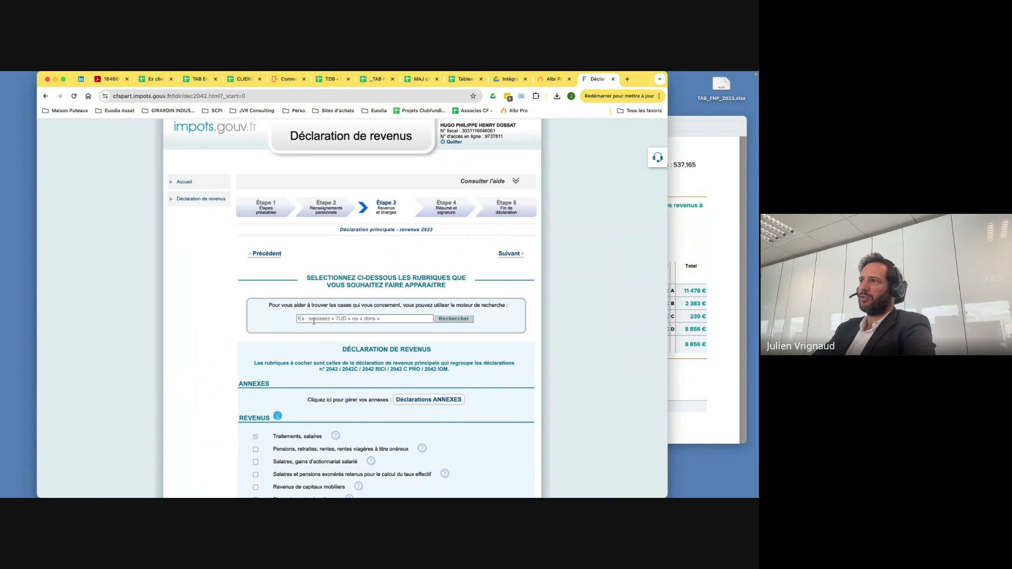
{"action": "left_click", "coordinate": [344, 335]}
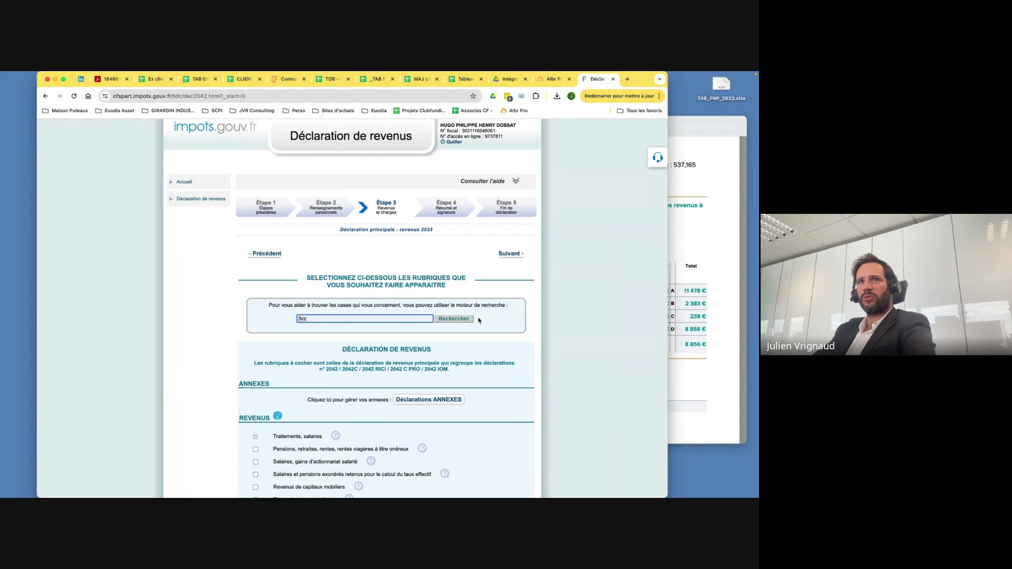
{"action": "left_click", "coordinate": [454, 318]}
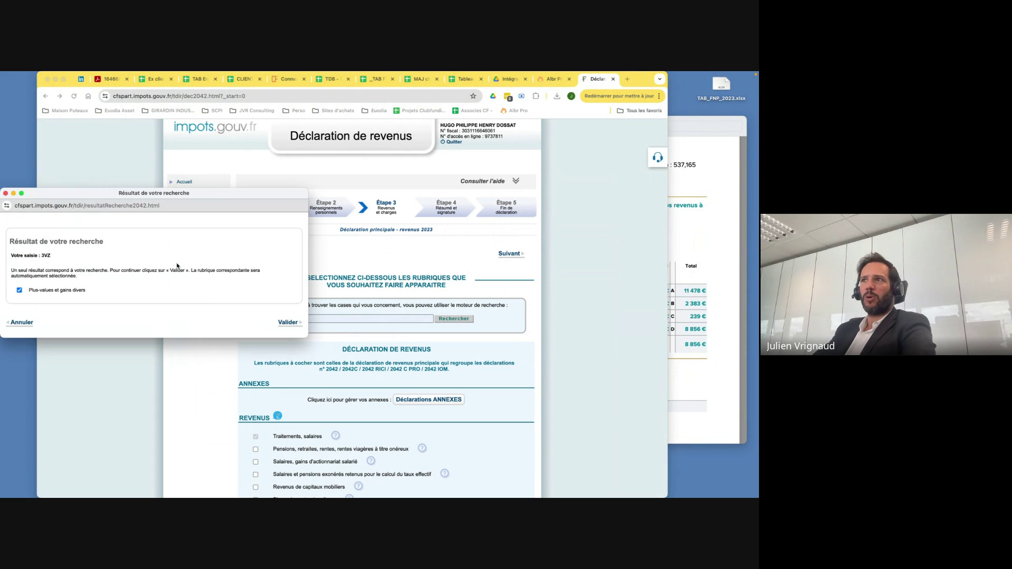
{"action": "left_click", "coordinate": [288, 323]}
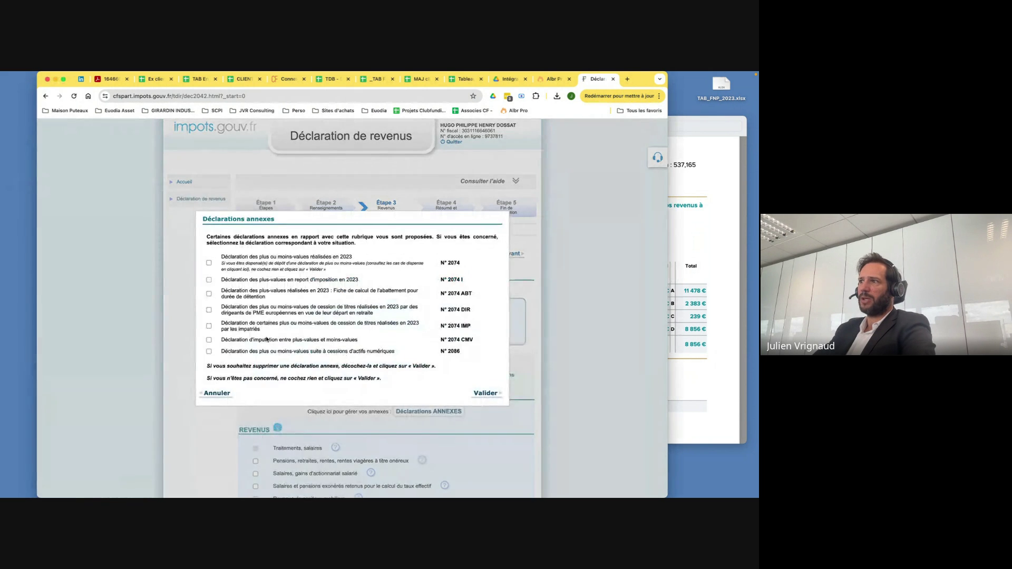
{"action": "left_click", "coordinate": [219, 394]}
{"action": "scroll", "coordinate": [332, 347], "scroll_direction": "down", "scroll_amount": 2}
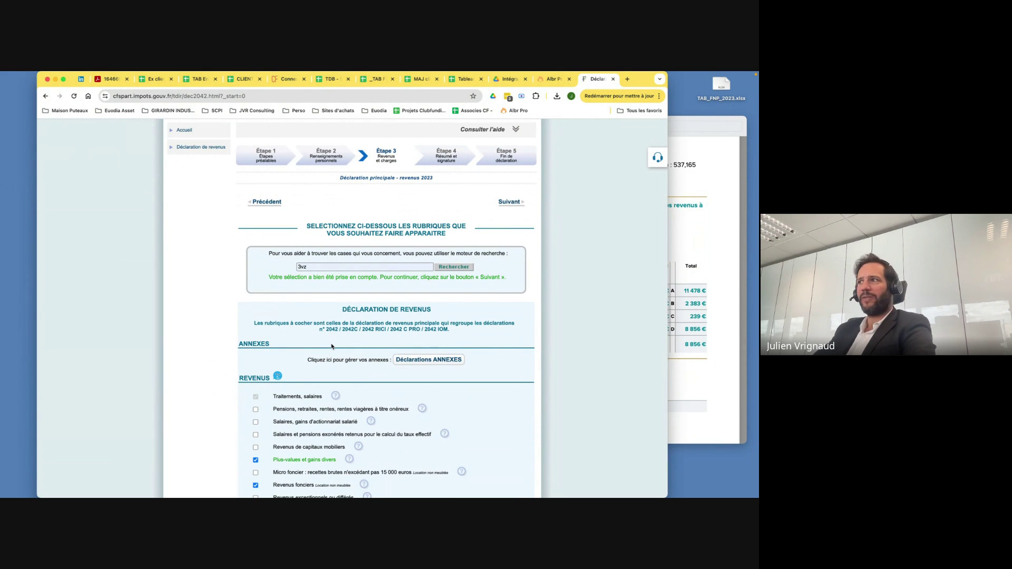
{"action": "scroll", "coordinate": [332, 347], "scroll_direction": "down", "scroll_amount": 4}
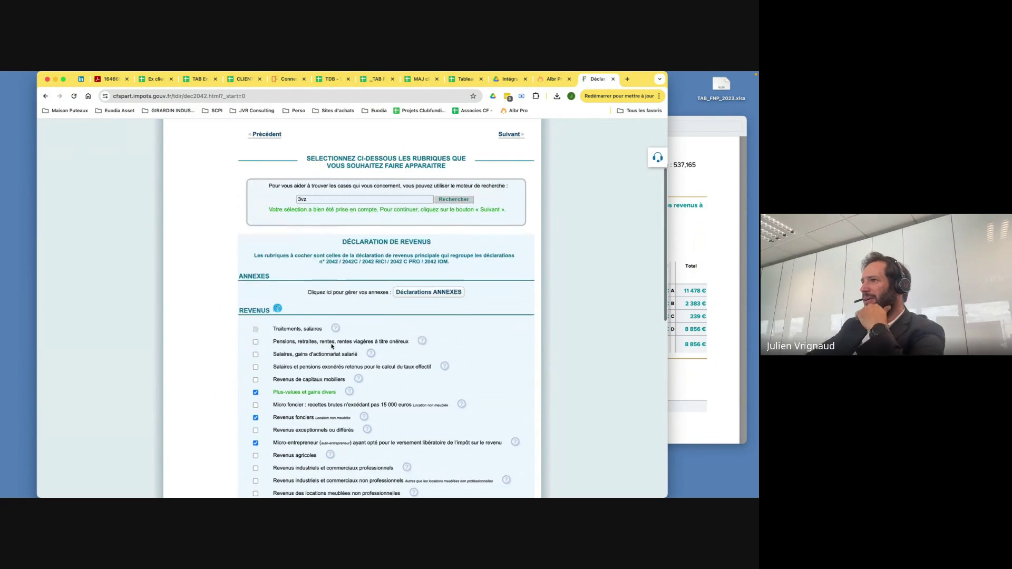
{"action": "scroll", "coordinate": [332, 346], "scroll_direction": "down", "scroll_amount": 3}
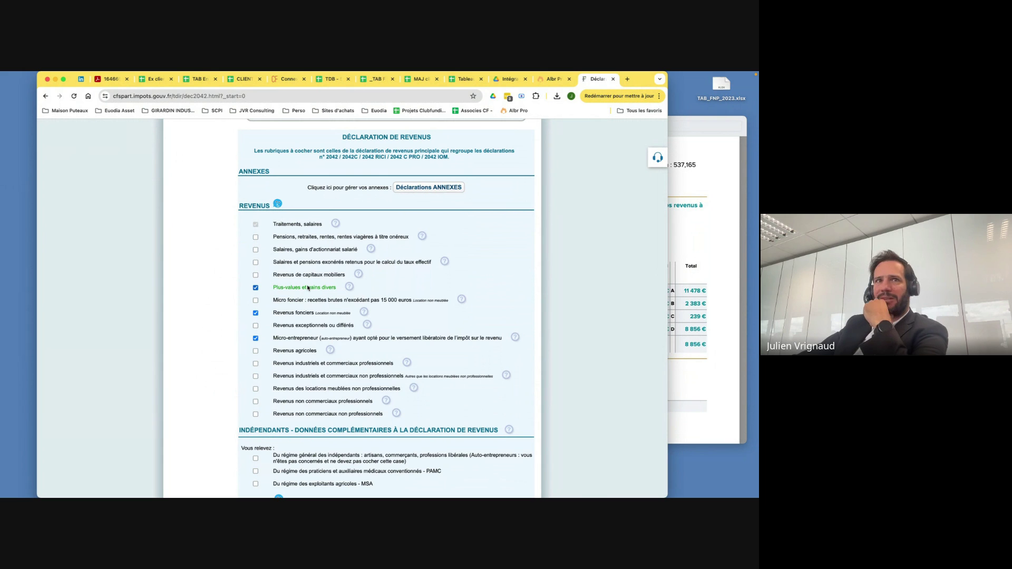
Switch to IFU Anonyme.pdf and check the Annexe 2042 and 2042-C box codes and the sections recommended on page 1.
{"action": "key", "text": "super+Tab"}
{"action": "scroll", "coordinate": [508, 371], "scroll_direction": "down", "scroll_amount": 3}
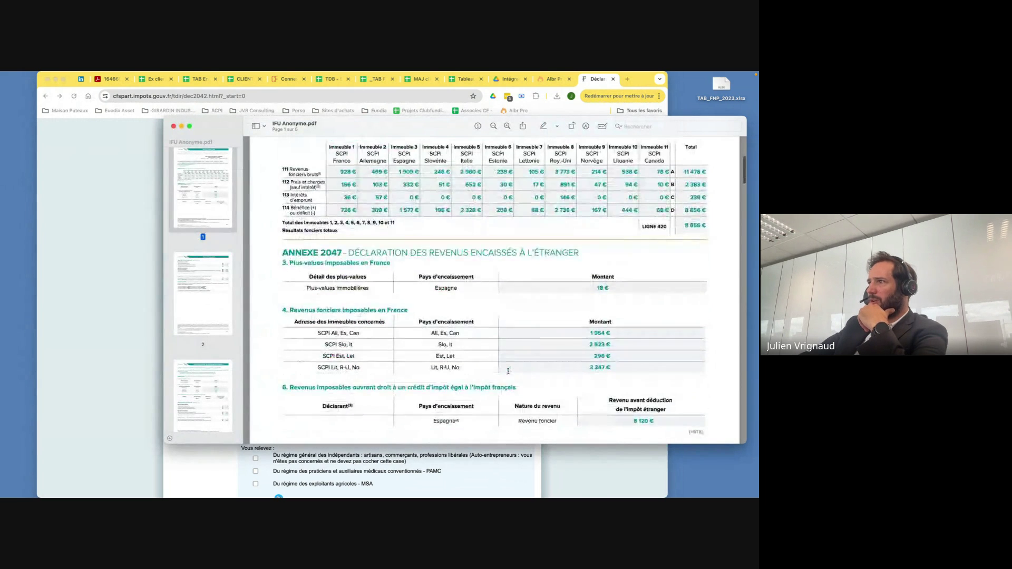
{"action": "scroll", "coordinate": [508, 371], "scroll_direction": "down", "scroll_amount": 10}
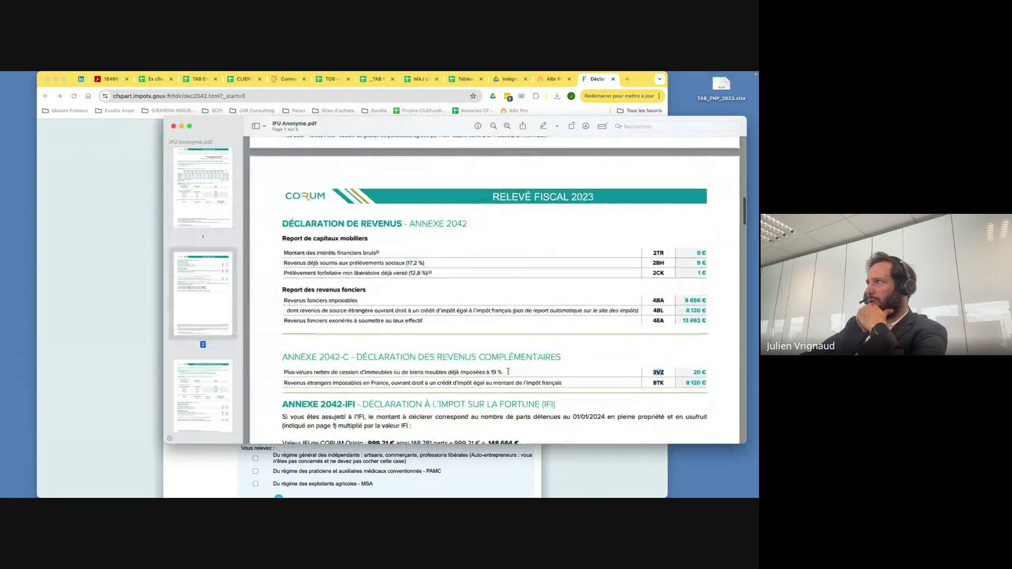
{"action": "left_click", "coordinate": [113, 276]}
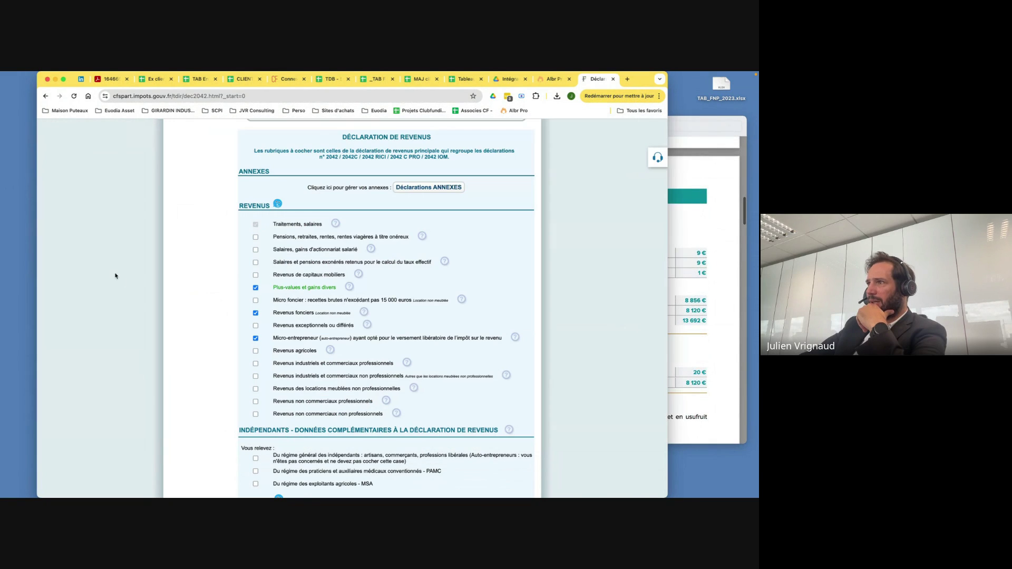
{"action": "left_click", "coordinate": [691, 311]}
{"action": "scroll", "coordinate": [454, 286], "scroll_direction": "up", "scroll_amount": 10}
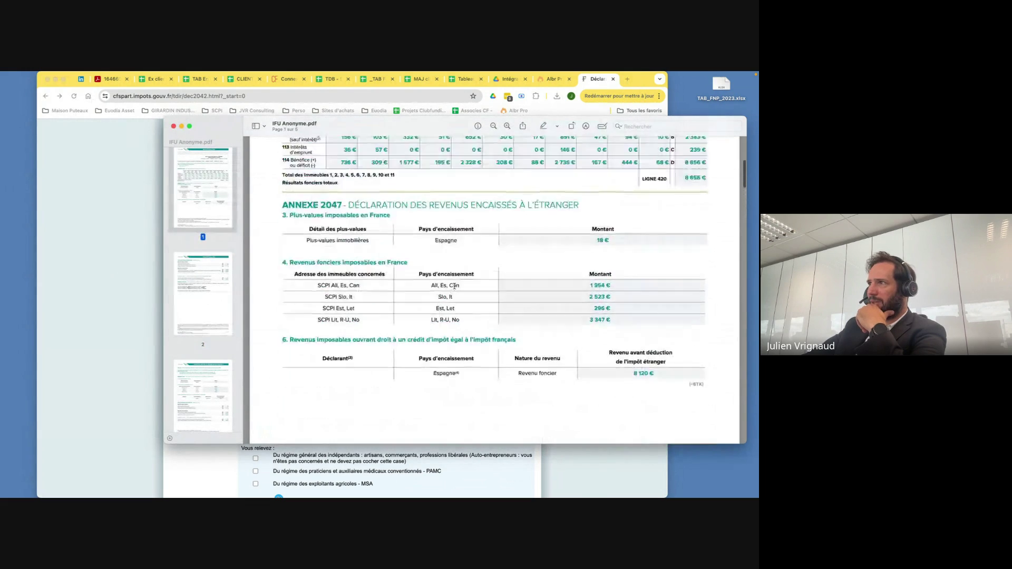
{"action": "scroll", "coordinate": [455, 286], "scroll_direction": "up", "scroll_amount": 5}
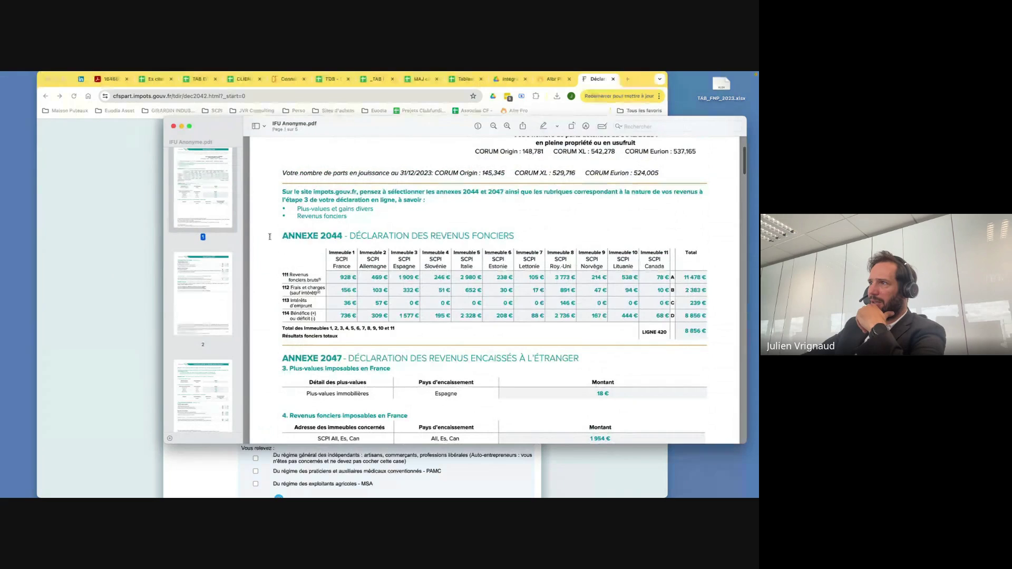
Return to the browser declaration, review the selected sections, continue to the income entry screens and dismiss the pre-filled withholding notice.
{"action": "left_click", "coordinate": [97, 283]}
{"action": "scroll", "coordinate": [282, 343], "scroll_direction": "down", "scroll_amount": 2}
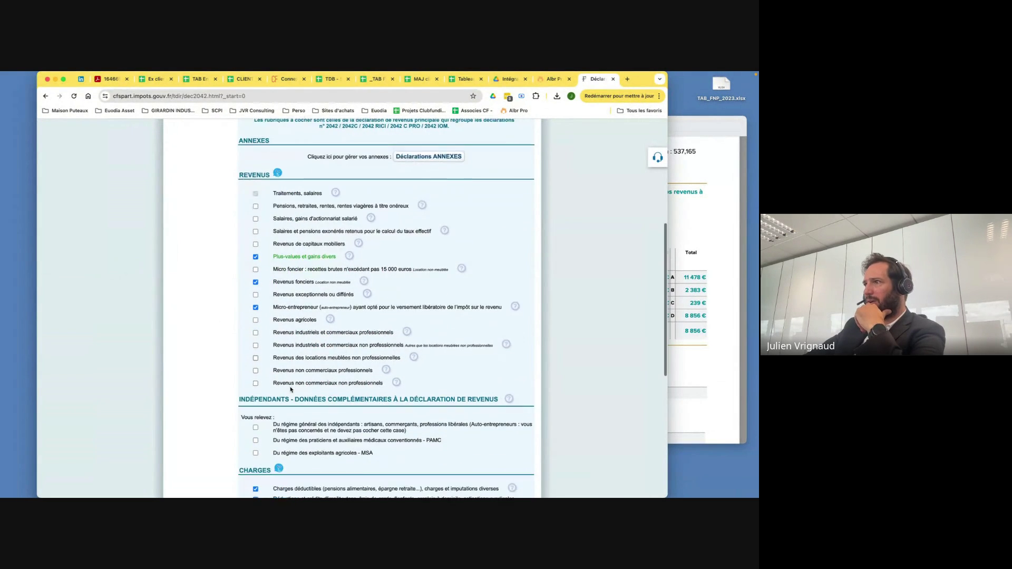
{"action": "scroll", "coordinate": [286, 373], "scroll_direction": "down", "scroll_amount": 10}
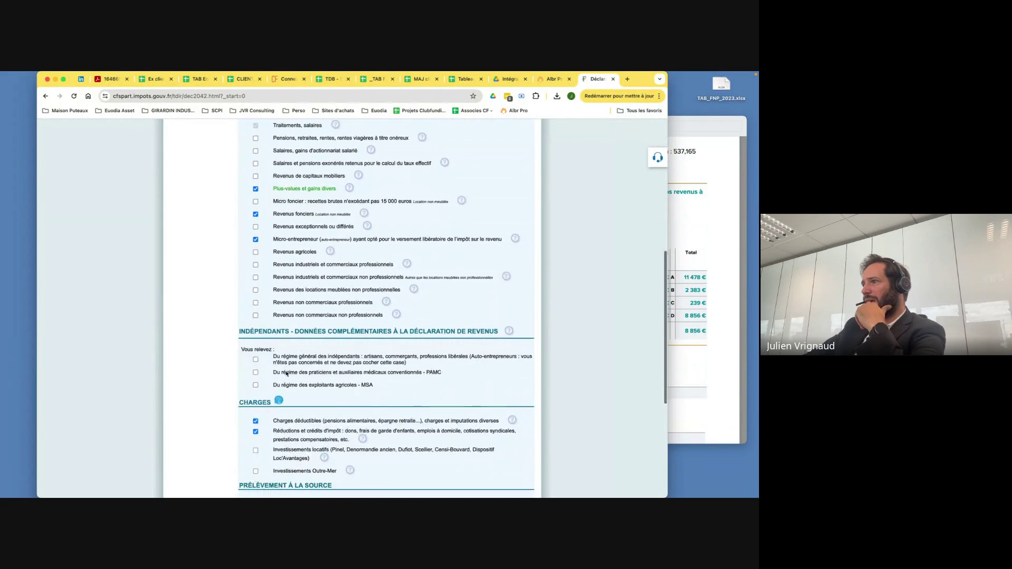
{"action": "scroll", "coordinate": [286, 373], "scroll_direction": "down", "scroll_amount": 1}
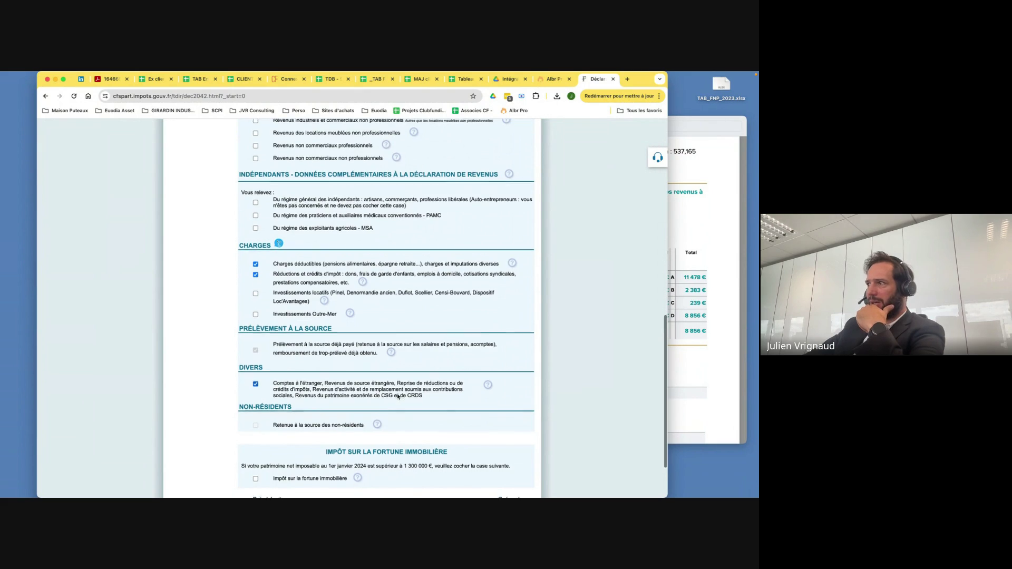
{"action": "scroll", "coordinate": [326, 389], "scroll_direction": "down", "scroll_amount": 2}
{"action": "scroll", "coordinate": [369, 390], "scroll_direction": "up", "scroll_amount": 20}
{"action": "scroll", "coordinate": [398, 394], "scroll_direction": "down", "scroll_amount": 12}
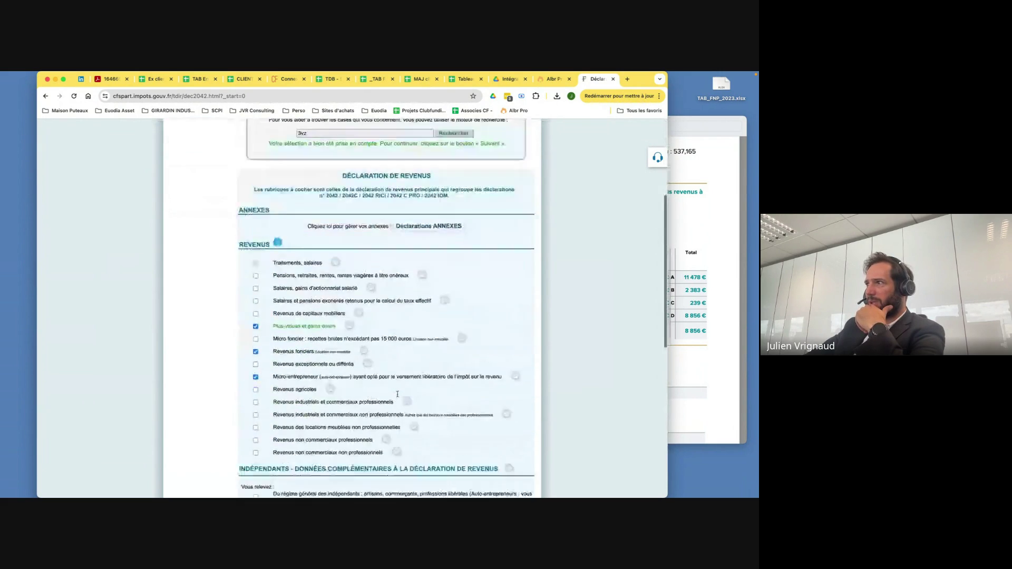
{"action": "left_click", "coordinate": [505, 428]}
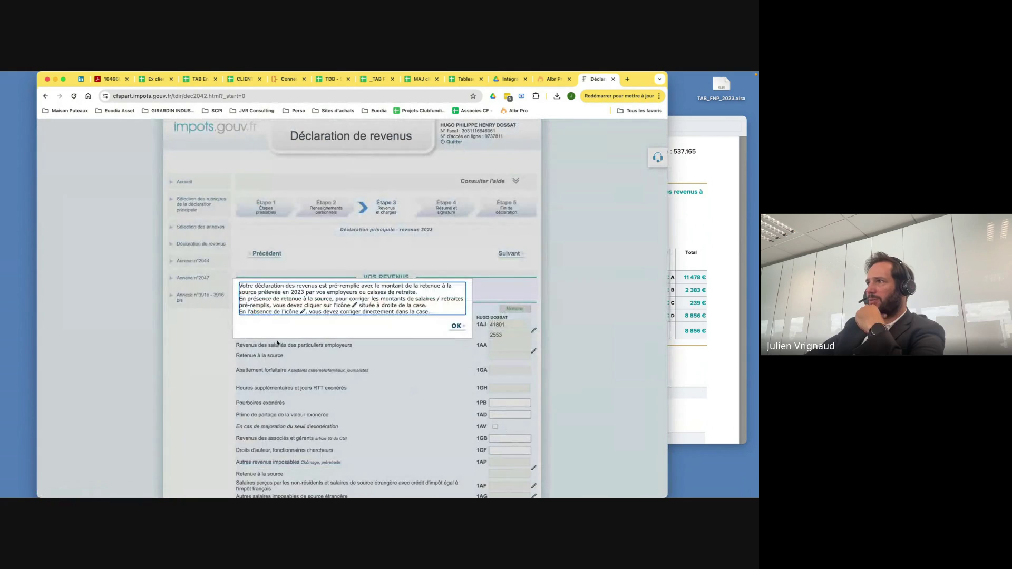
{"action": "left_click", "coordinate": [455, 325]}
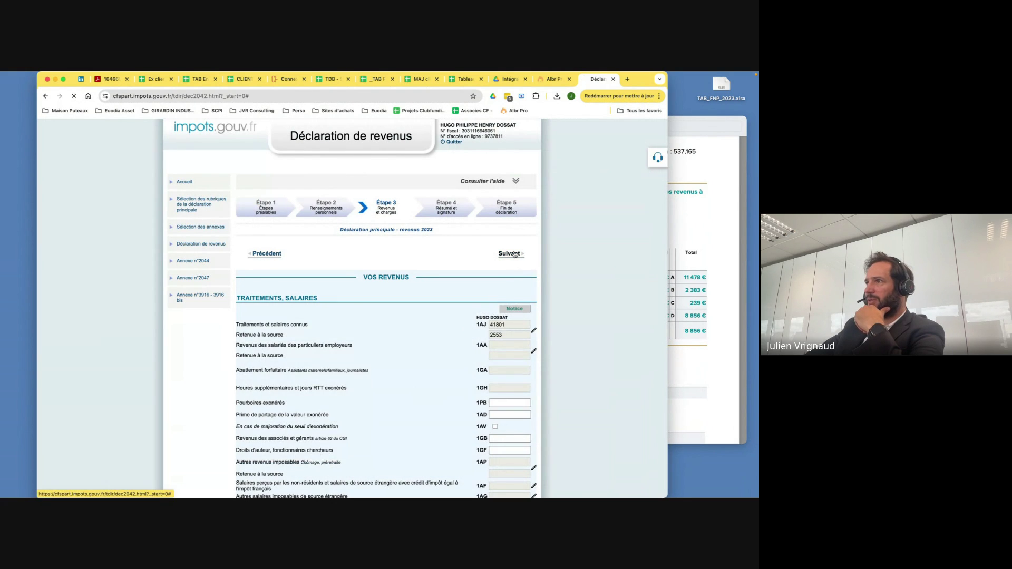
Advance past the salary screen, dismiss the micro-entrepreneur notice and open Annexe n°2044.
{"action": "left_click", "coordinate": [514, 255]}
{"action": "left_click", "coordinate": [514, 254]}
{"action": "left_click", "coordinate": [509, 253]}
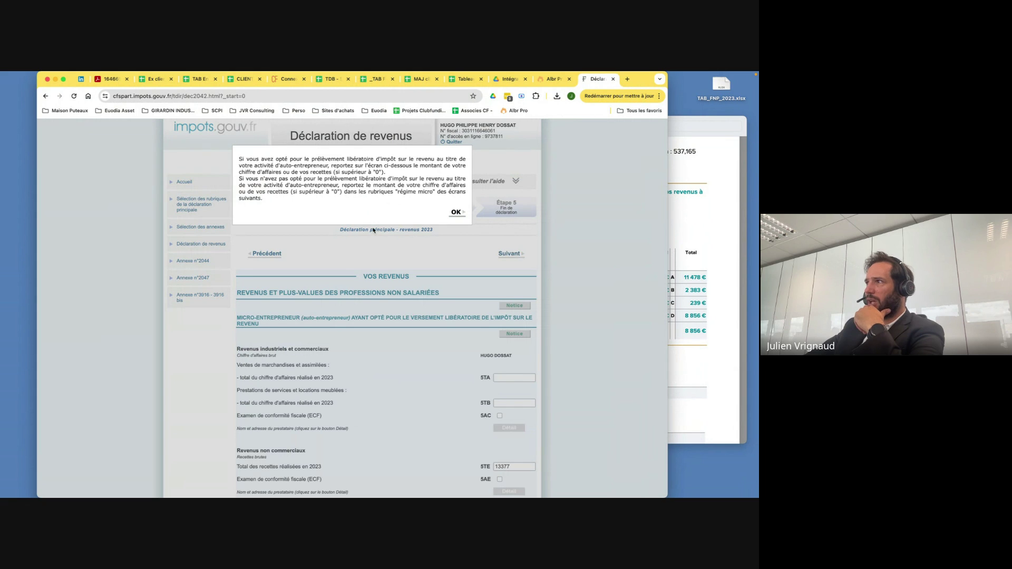
{"action": "left_click", "coordinate": [455, 212]}
{"action": "left_click", "coordinate": [193, 261]}
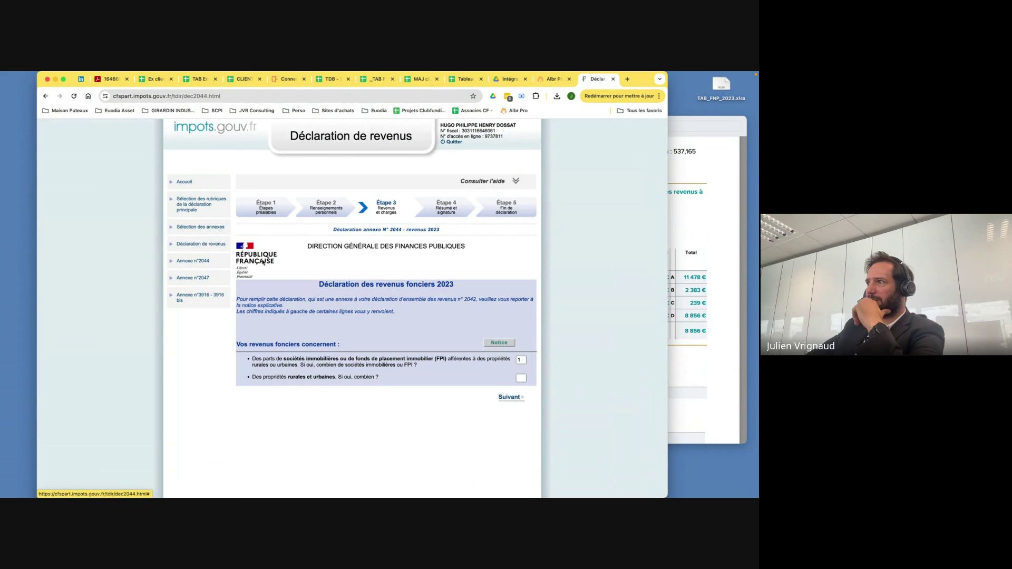
Compare the declared number of property companies with the Annexe 2044 table in IFU Anonyme.pdf, keeping the count at 1.
{"action": "left_click", "coordinate": [519, 359]}
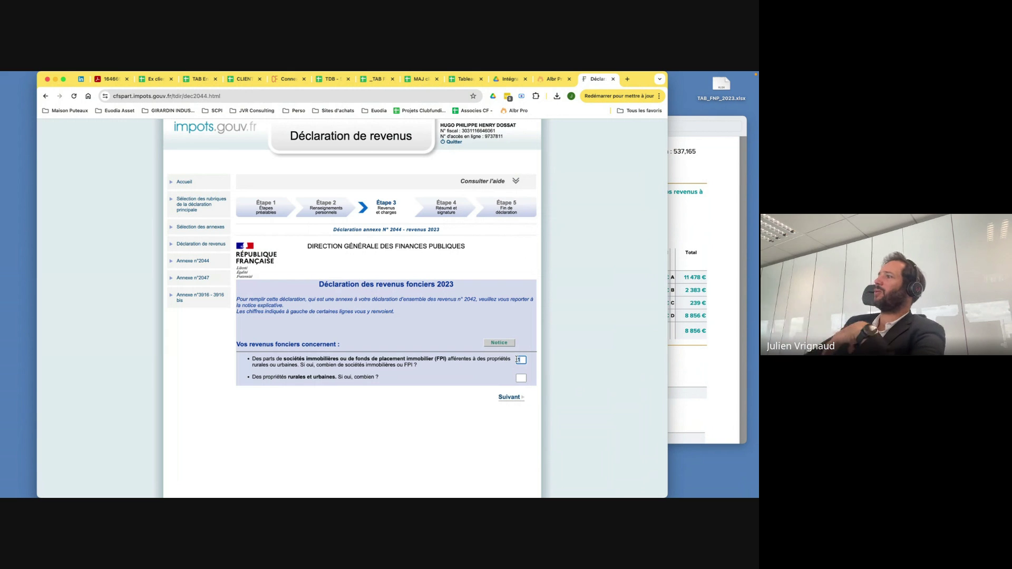
{"action": "left_click", "coordinate": [692, 369]}
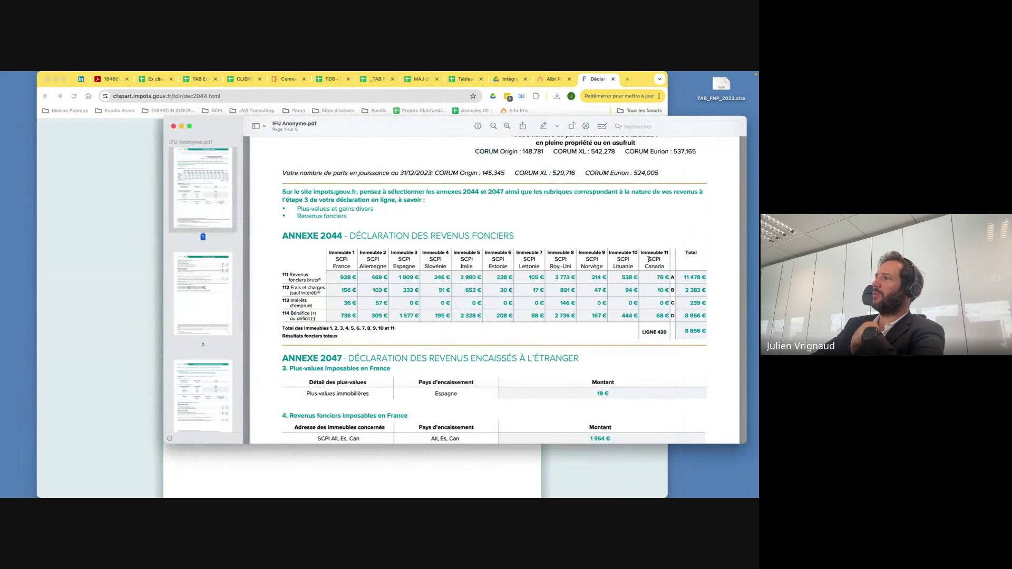
{"action": "left_click", "coordinate": [112, 303]}
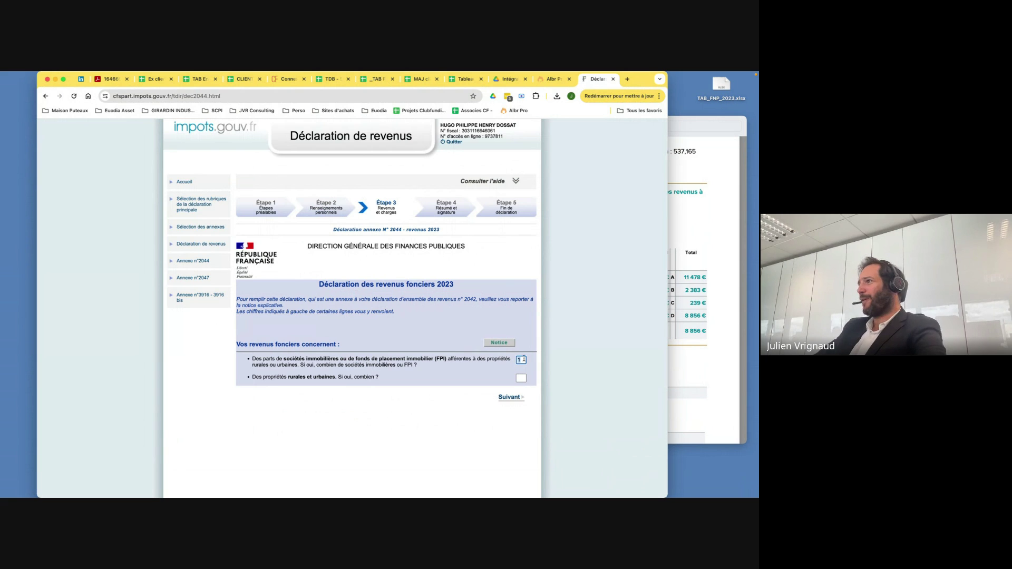
{"action": "left_click", "coordinate": [349, 404]}
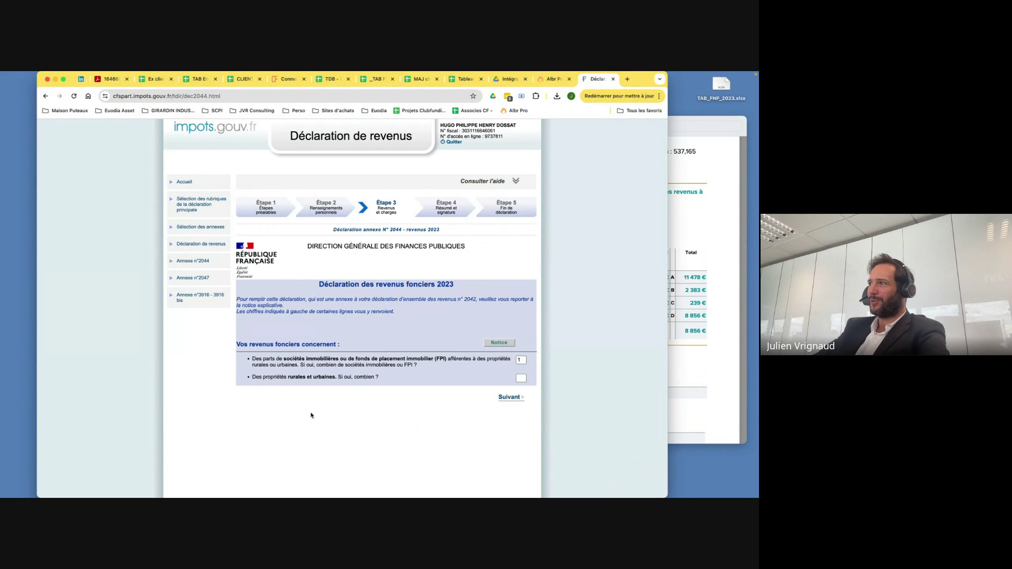
{"action": "left_click", "coordinate": [521, 360]}
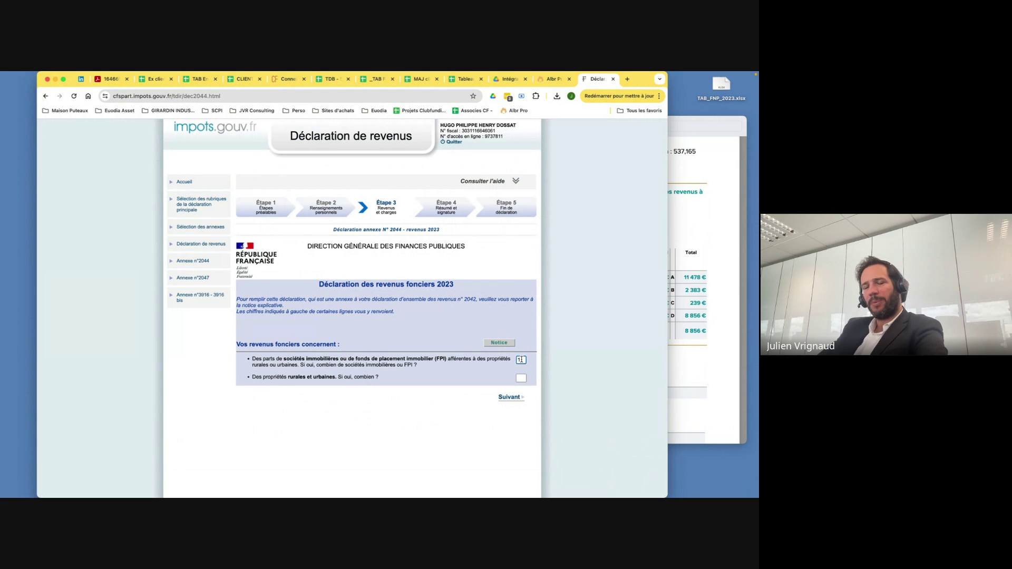
{"action": "left_click", "coordinate": [481, 375]}
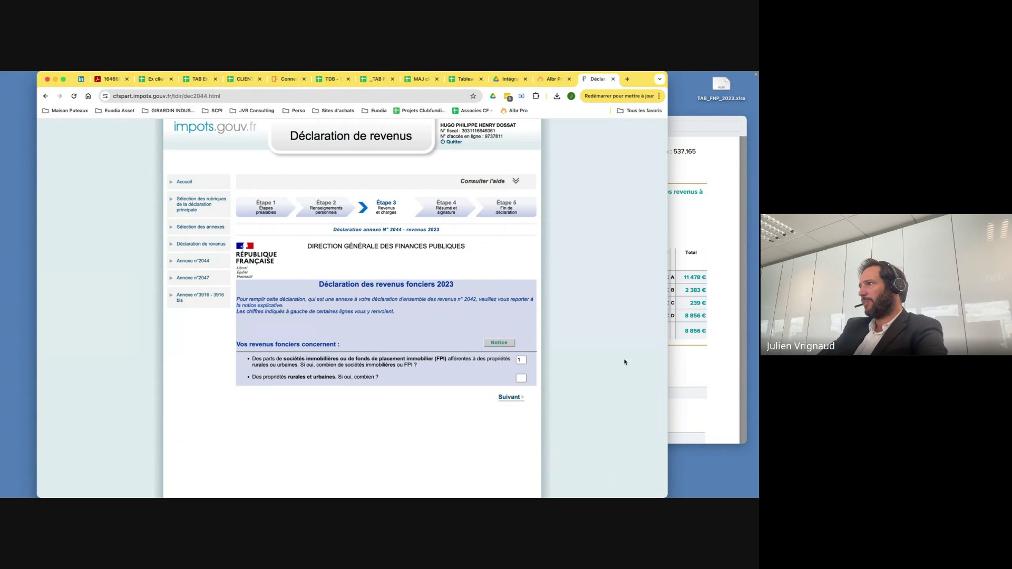
Continue to section 110, dismiss the n°2072 notice and check the Corum entry against the Annexe 2044 table in IFU Anonyme.pdf.
{"action": "left_click", "coordinate": [505, 398]}
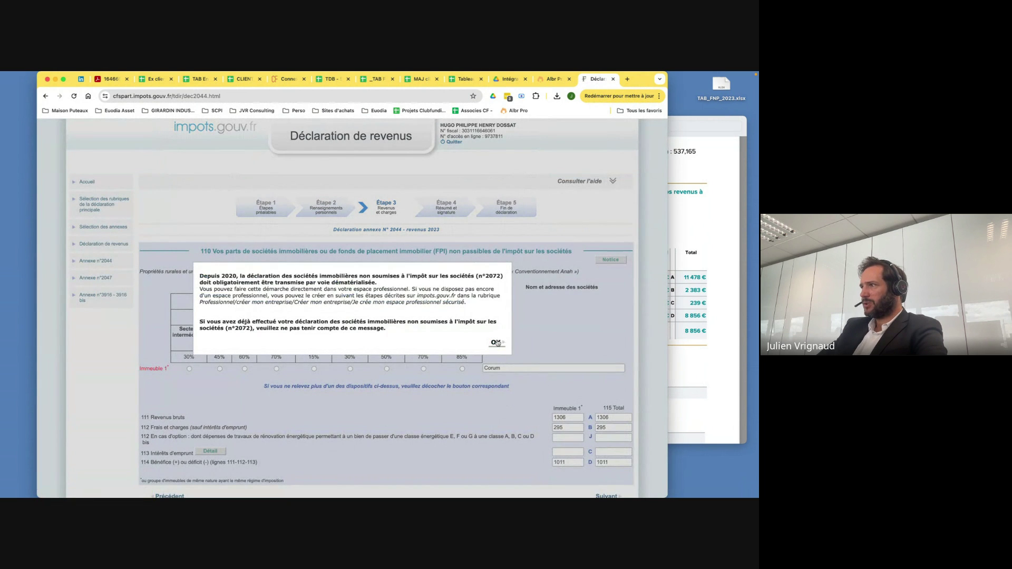
{"action": "left_click", "coordinate": [498, 343]}
{"action": "scroll", "coordinate": [498, 343], "scroll_direction": "down", "scroll_amount": 1}
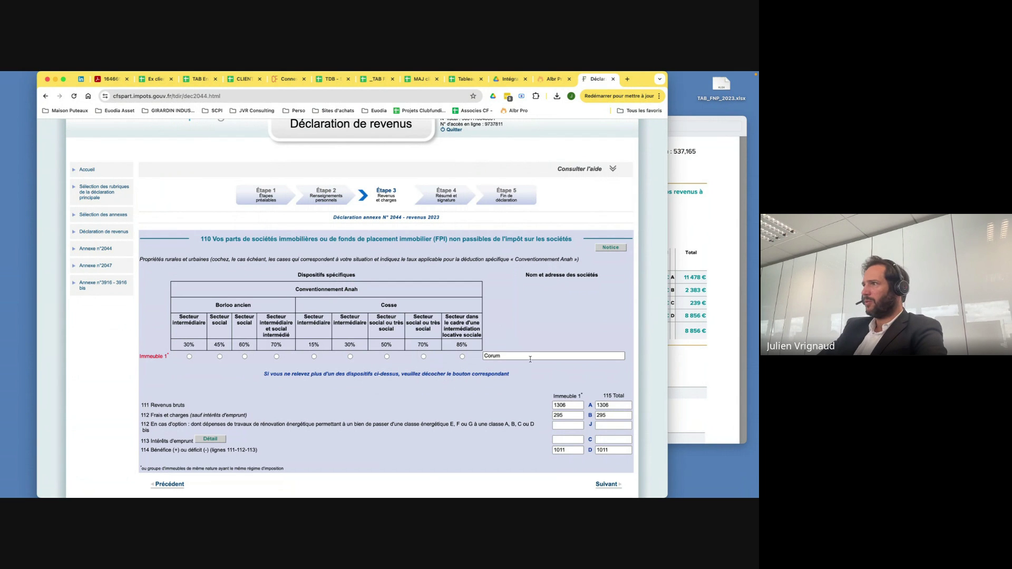
{"action": "left_click", "coordinate": [513, 356]}
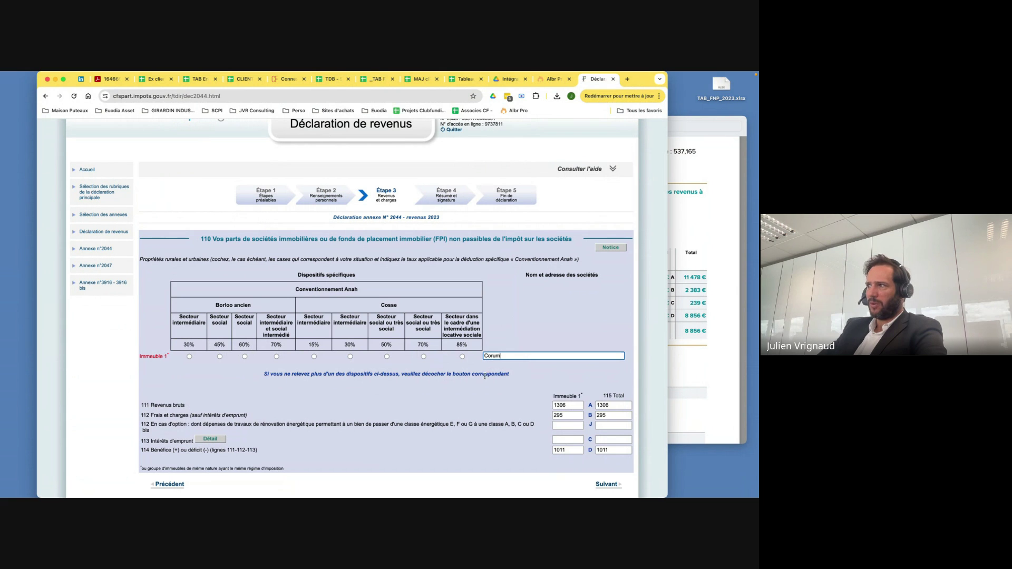
{"action": "left_click", "coordinate": [689, 368]}
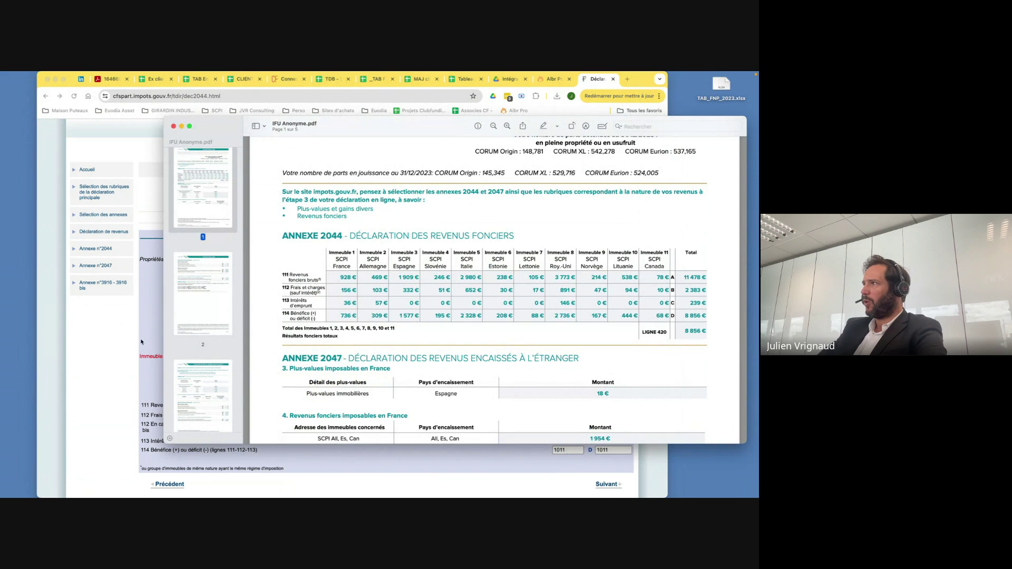
{"action": "left_click", "coordinate": [106, 350]}
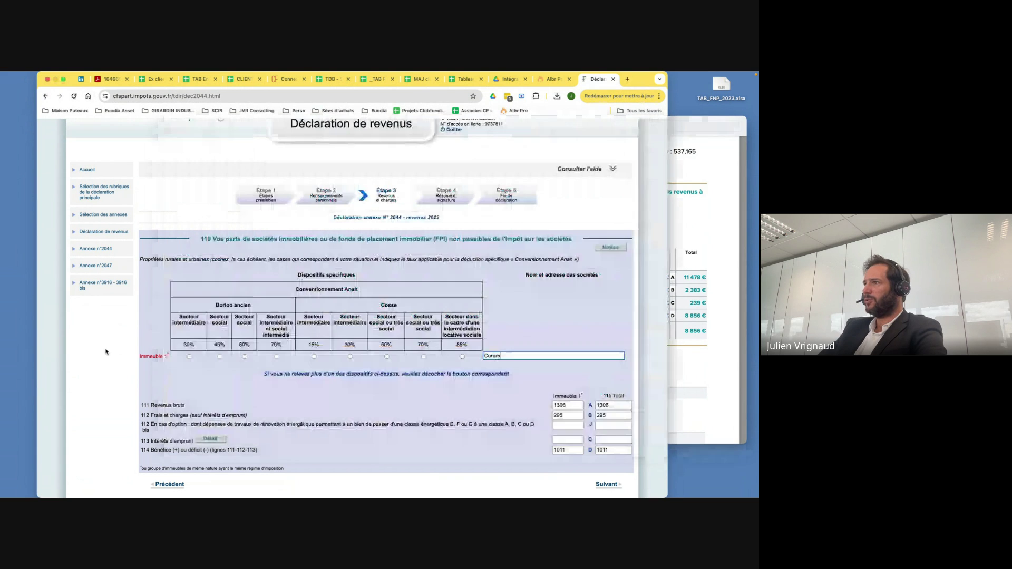
Set line 111 Revenus bruts for Immeuble 1 to 11478, keeping the PDF's total column in view beside the form.
{"action": "left_click", "coordinate": [568, 405]}
{"action": "key", "text": "BackSpace"}
{"action": "key", "text": "BackSpace"}
{"action": "key", "text": "BackSpace"}
{"action": "key", "text": "BackSpace"}
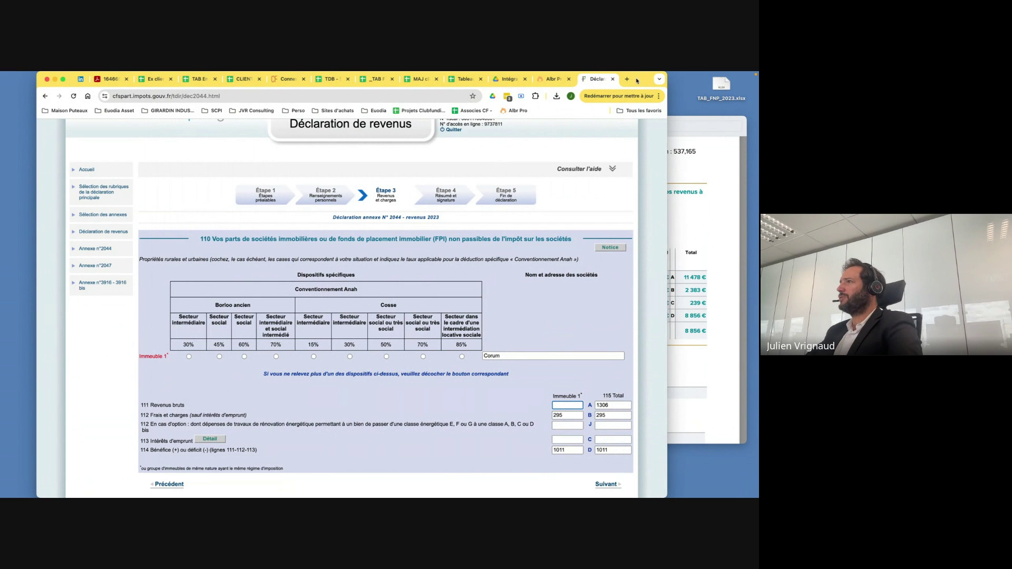
{"action": "left_click_drag", "start_coordinate": [636, 82], "coordinate": [482, 85]}
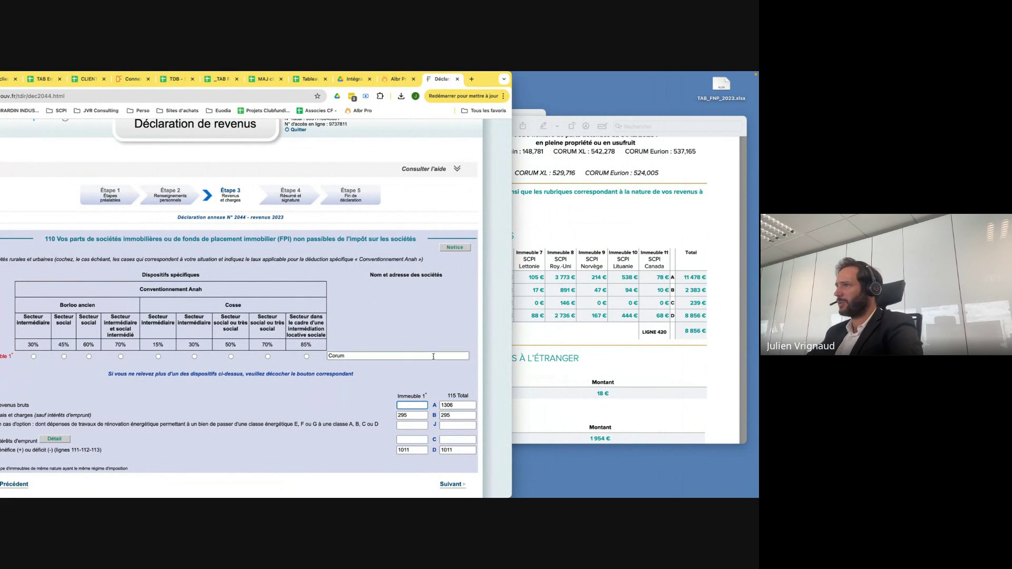
{"action": "type", "text": "1147"}
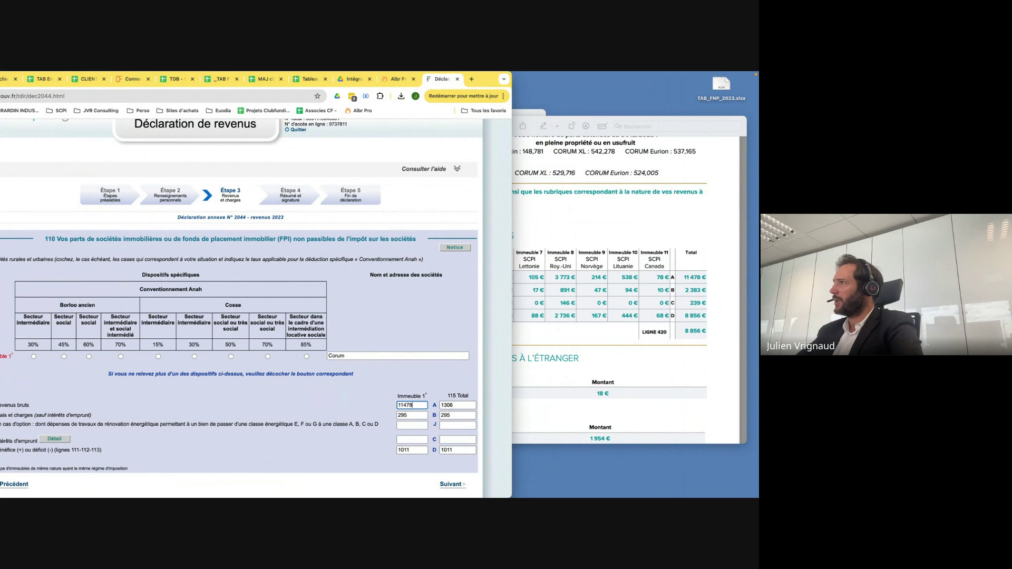
{"action": "type", "text": "8"}
{"action": "key", "text": "Tab"}
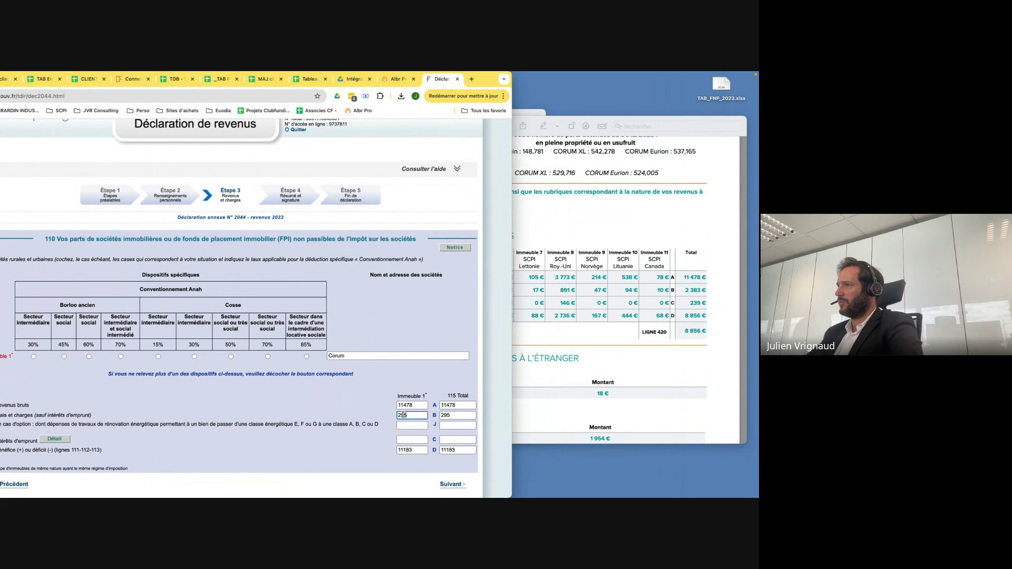
Set line 112 Frais et charges to 2383 and line 113 Intérêts d'emprunt to 239 for Immeuble 1.
{"action": "type", "text": "2383"}
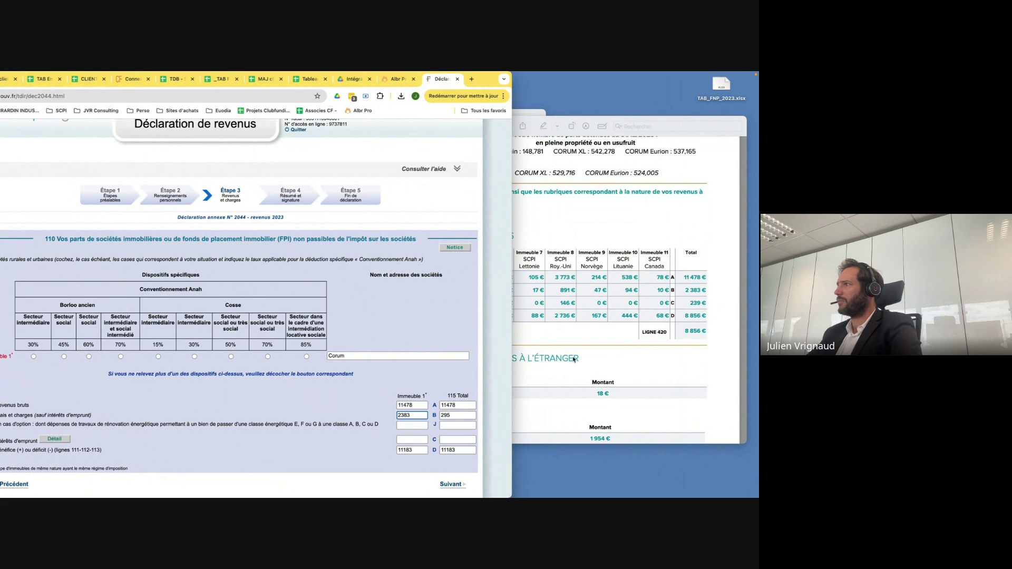
{"action": "left_click", "coordinate": [415, 439]}
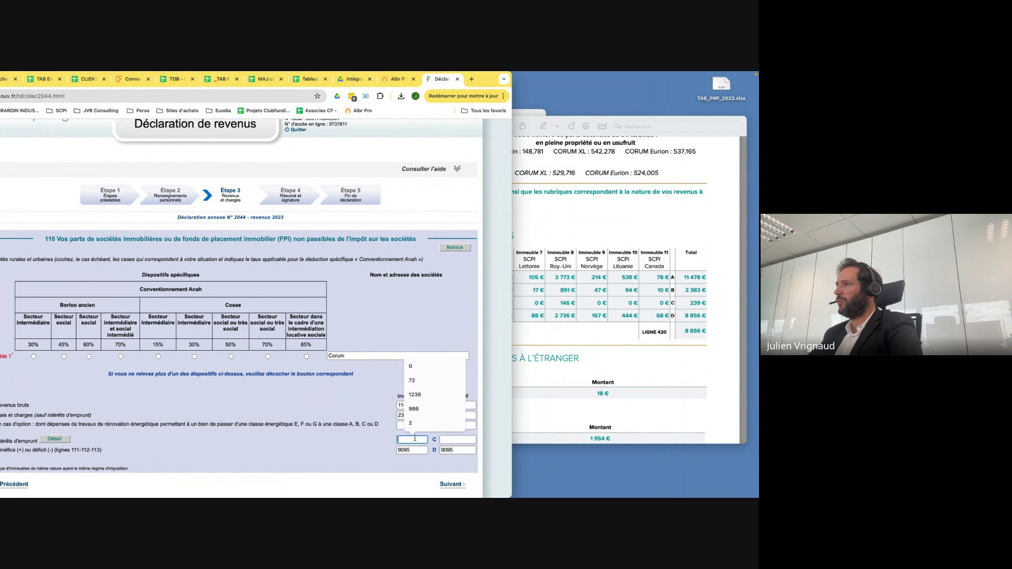
{"action": "type", "text": "2"}
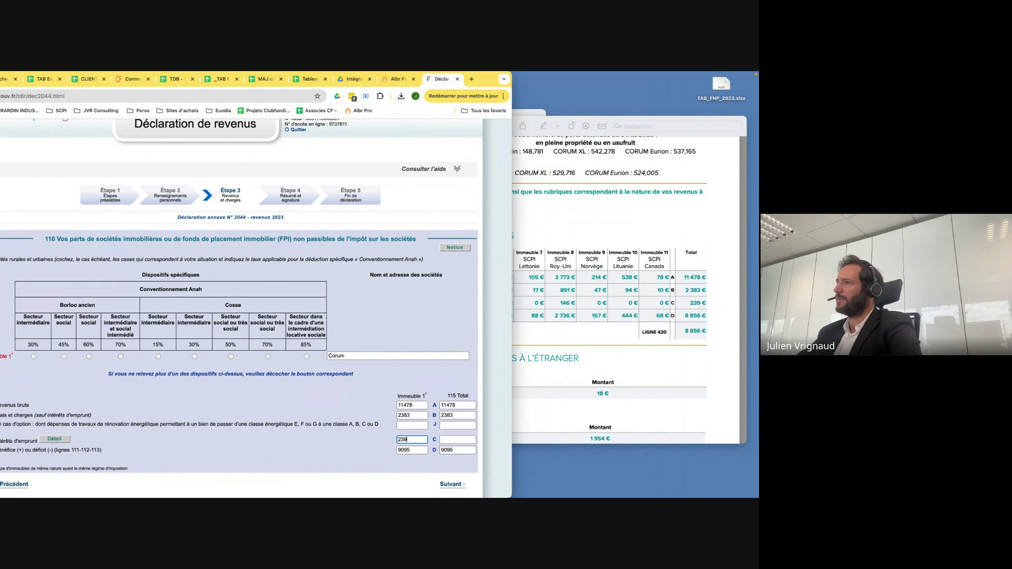
{"action": "type", "text": "39"}
{"action": "left_click", "coordinate": [295, 400]}
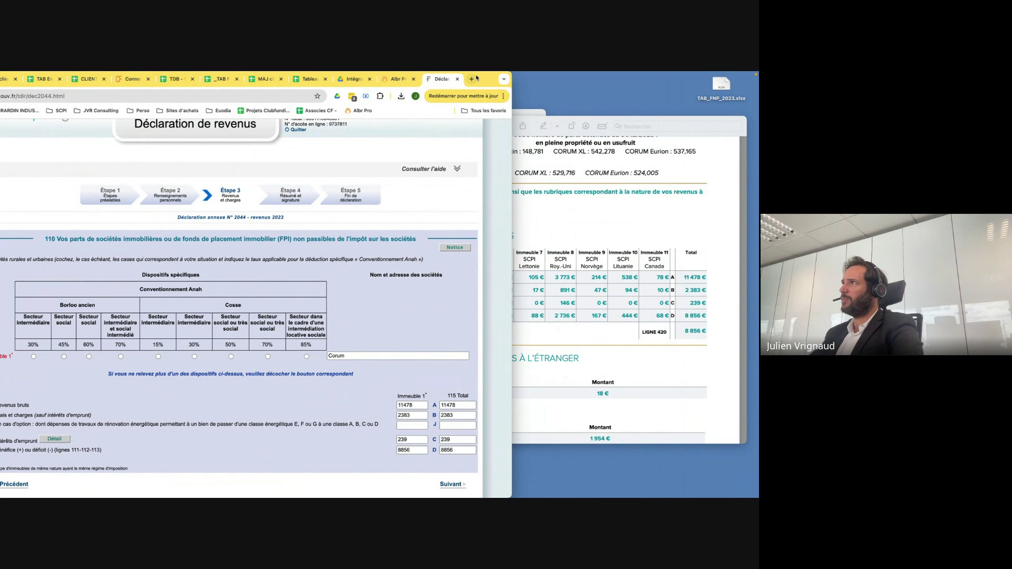
{"action": "left_click_drag", "start_coordinate": [488, 79], "coordinate": [574, 80]}
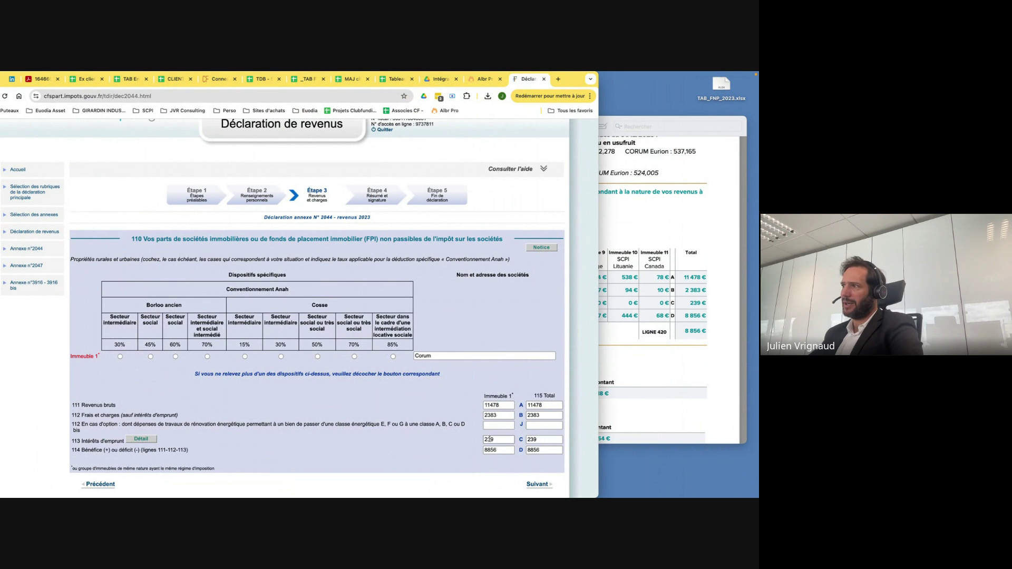
Review the Annexe 2044 rows in IFU Anonyme.pdf, return to the declaration and continue to the 410 Intérêts d'emprunt screen.
{"action": "key", "text": "super+Tab"}
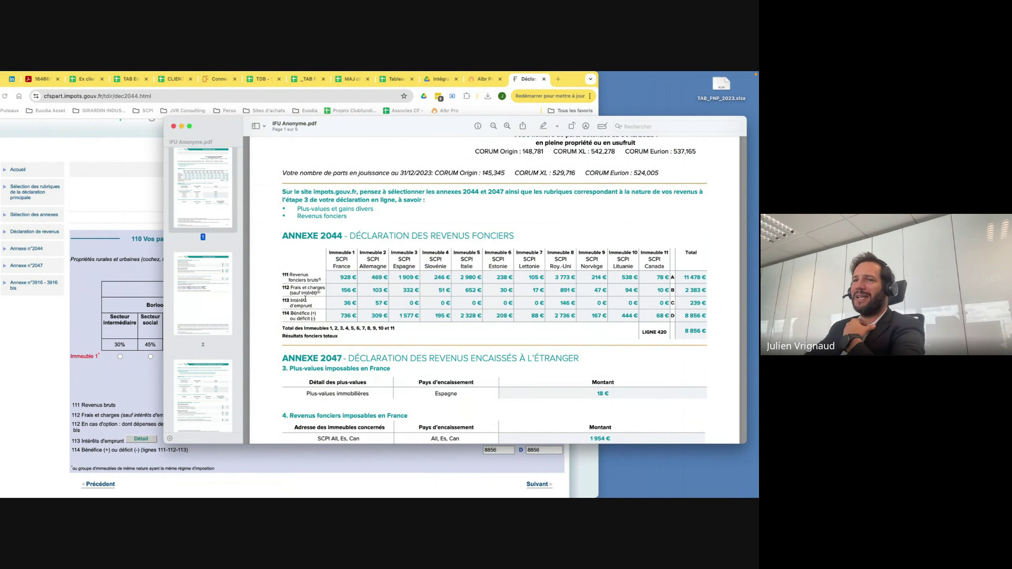
{"action": "left_click", "coordinate": [105, 402]}
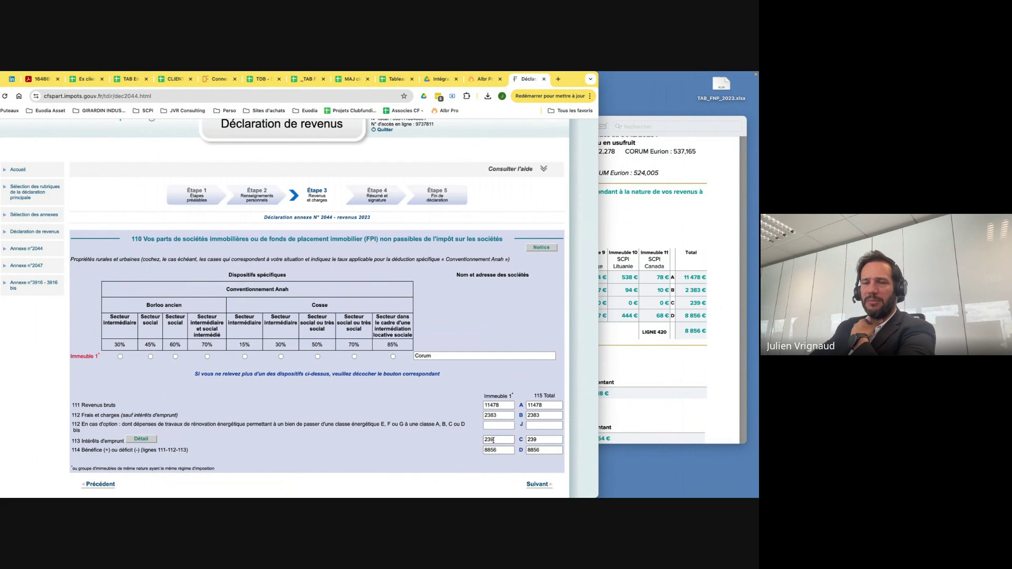
{"action": "scroll", "coordinate": [493, 440], "scroll_direction": "down", "scroll_amount": 2}
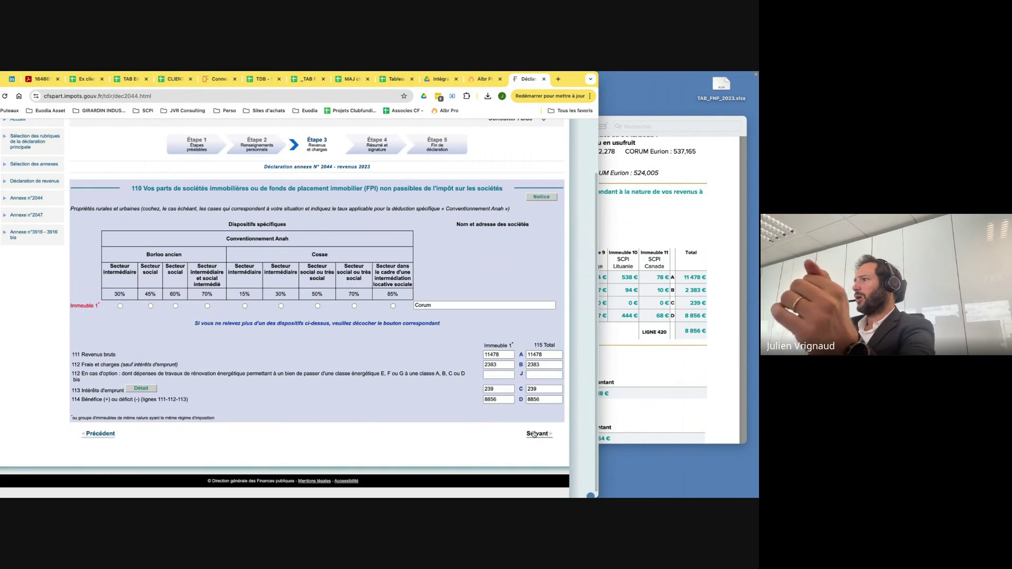
{"action": "left_click", "coordinate": [141, 390]}
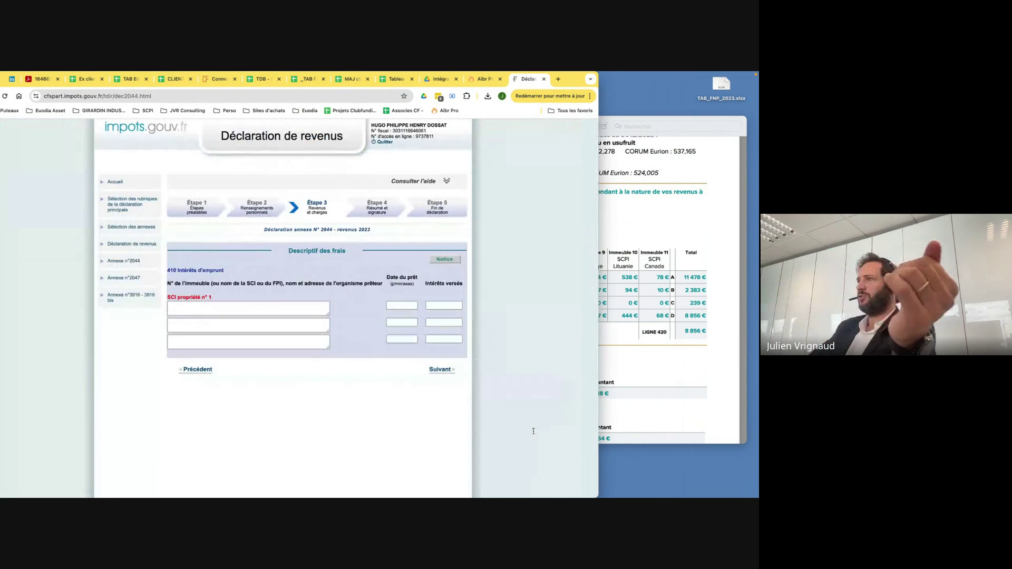
Check the line 113 Intérêts d'emprunt total in IFU Anonyme.pdf against the 410 loan interest section, leaving its fields empty.
{"action": "left_click", "coordinate": [243, 311]}
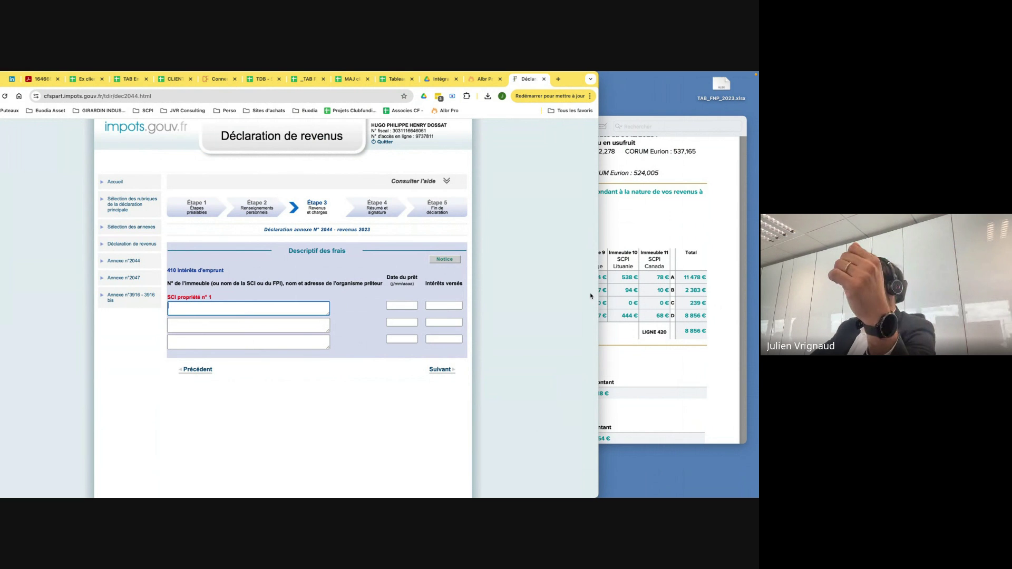
{"action": "left_click", "coordinate": [647, 305]}
{"action": "left_click_drag", "start_coordinate": [688, 303], "coordinate": [708, 304]}
{"action": "left_click", "coordinate": [131, 330]}
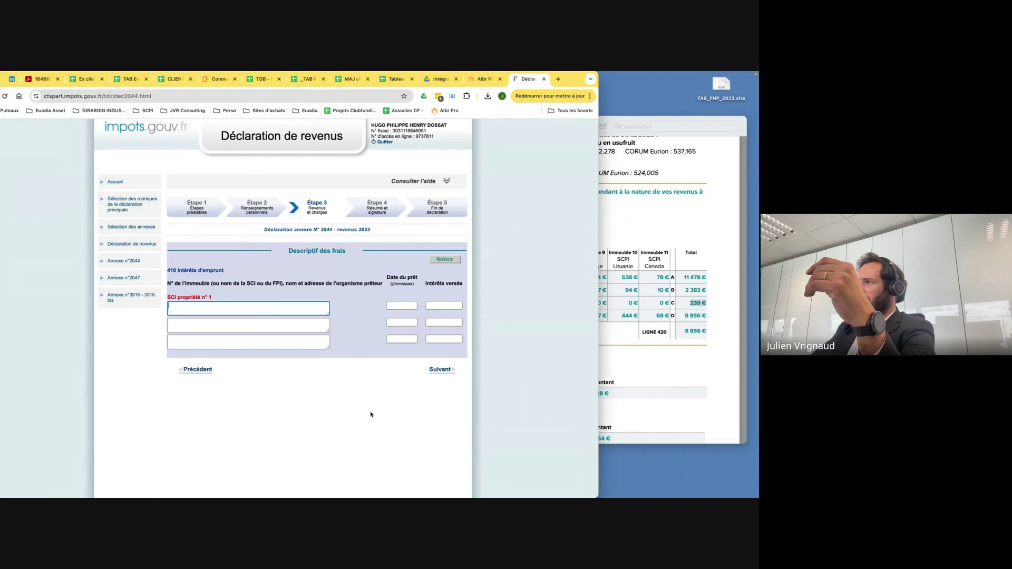
Advance through the remaining annexe 2044 screens without further entries and check the automatic report to box 4BA.
{"action": "left_click", "coordinate": [442, 372]}
{"action": "scroll", "coordinate": [342, 338], "scroll_direction": "down", "scroll_amount": 1}
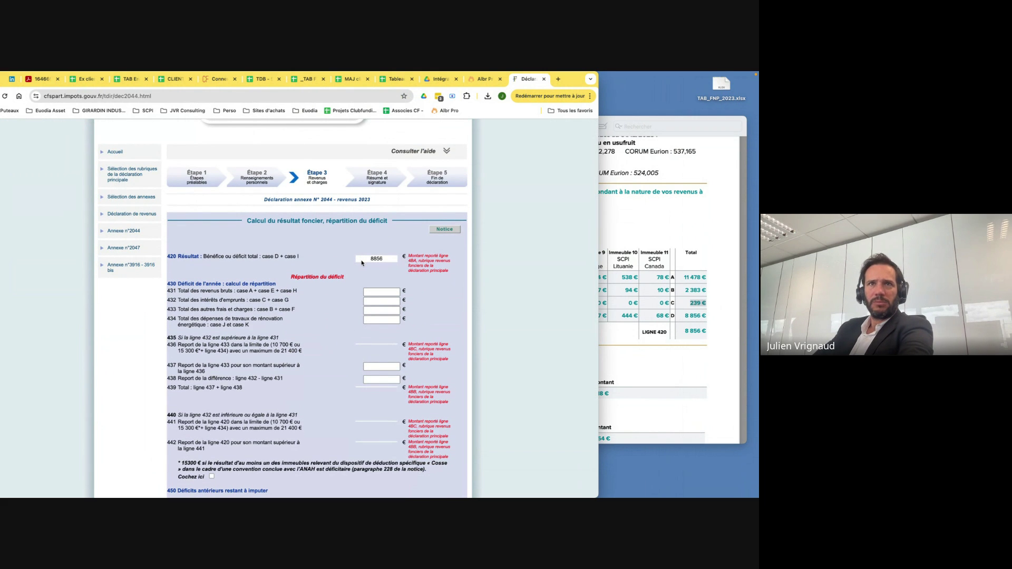
{"action": "scroll", "coordinate": [357, 304], "scroll_direction": "down", "scroll_amount": 5}
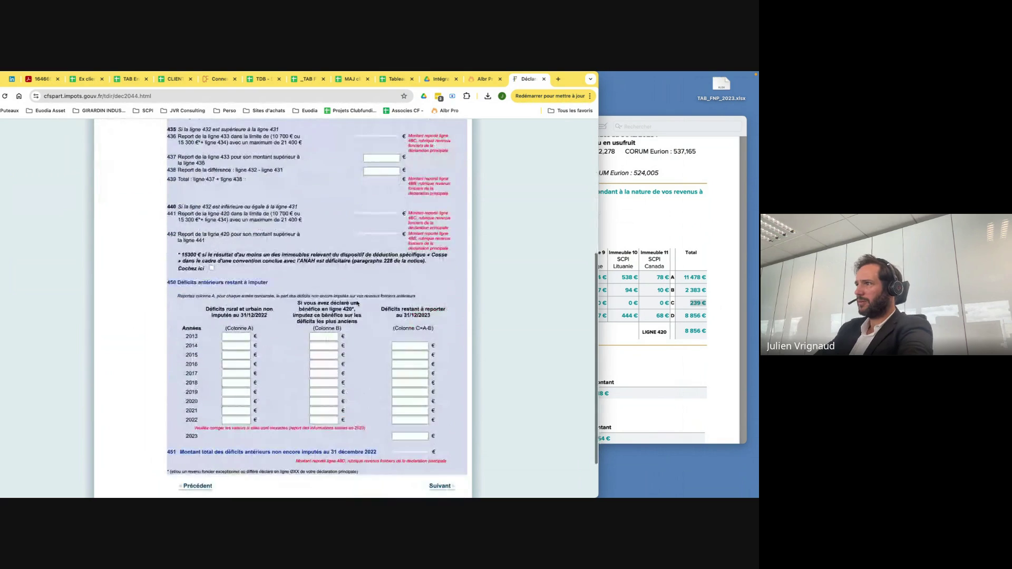
{"action": "left_click", "coordinate": [440, 427]}
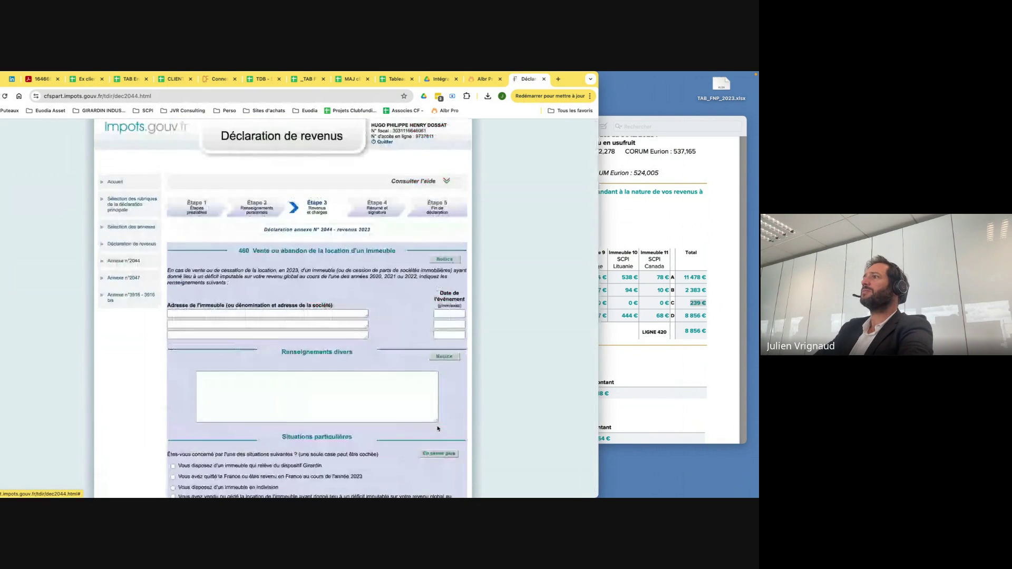
{"action": "scroll", "coordinate": [326, 308], "scroll_direction": "down", "scroll_amount": 5}
{"action": "left_click", "coordinate": [440, 423]}
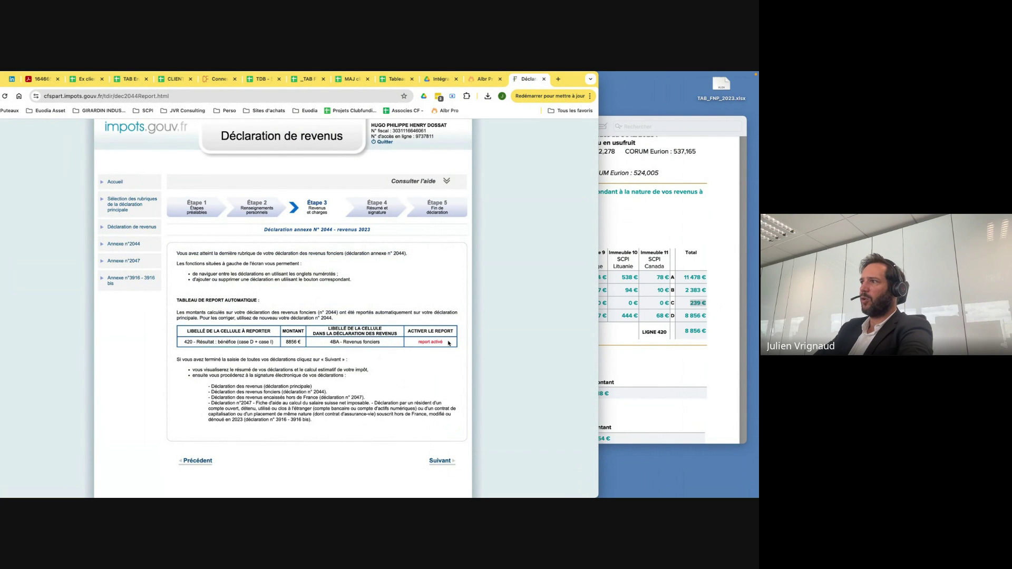
{"action": "left_click_drag", "start_coordinate": [449, 344], "coordinate": [417, 343]}
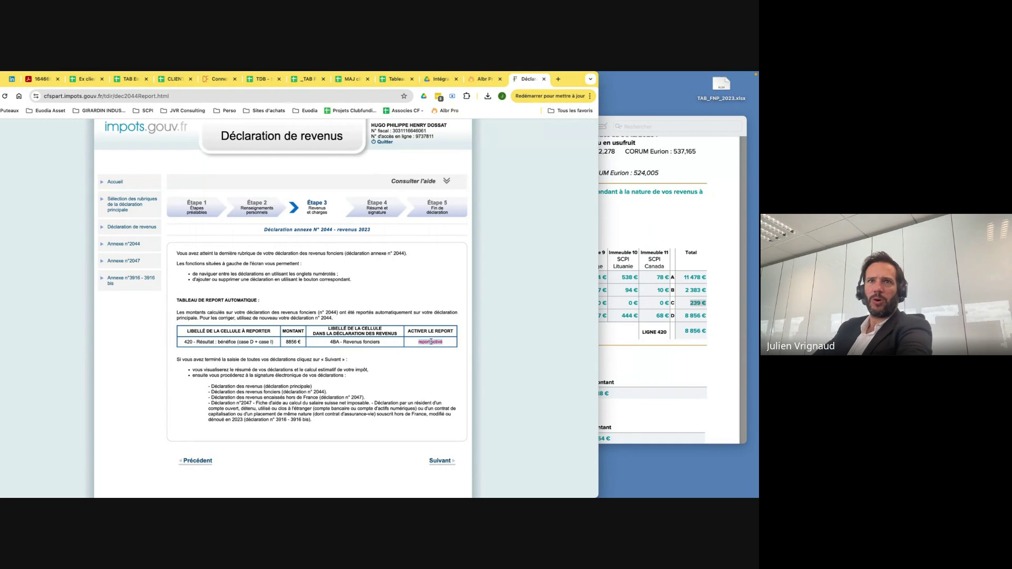
{"action": "left_click", "coordinate": [427, 360]}
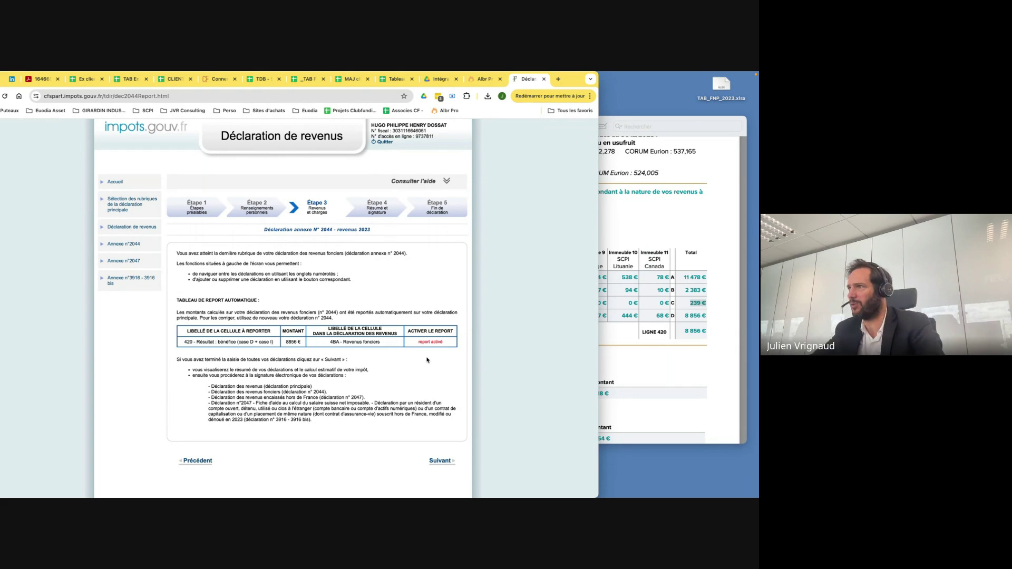
Open Annexe n°2047 and compare its selected income types with the Annexe 2047 sections in IFU Anonyme.pdf.
{"action": "left_click", "coordinate": [141, 262]}
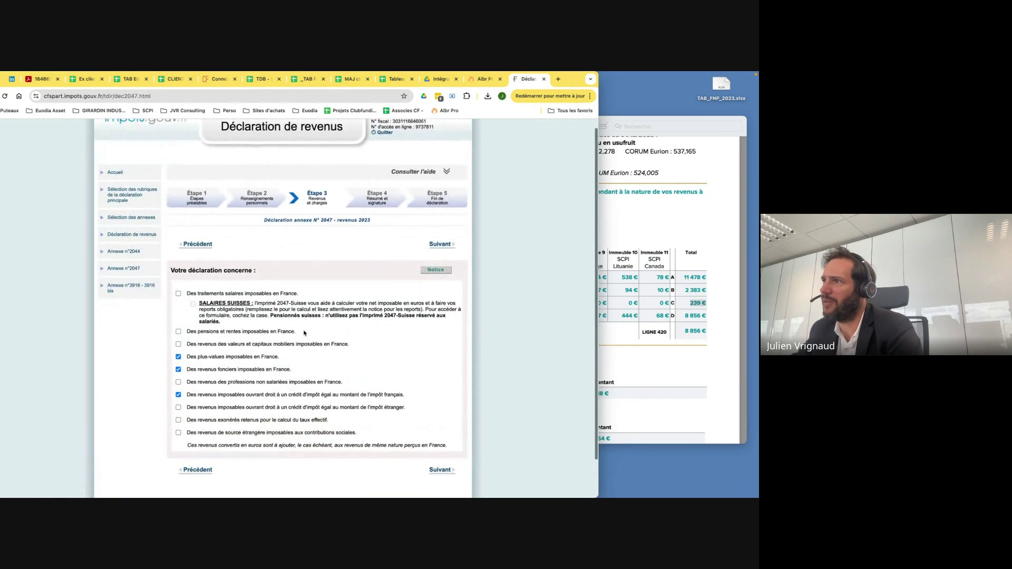
{"action": "scroll", "coordinate": [317, 296], "scroll_direction": "down", "scroll_amount": 1}
{"action": "left_click", "coordinate": [623, 292]}
{"action": "scroll", "coordinate": [624, 291], "scroll_direction": "down", "scroll_amount": 5}
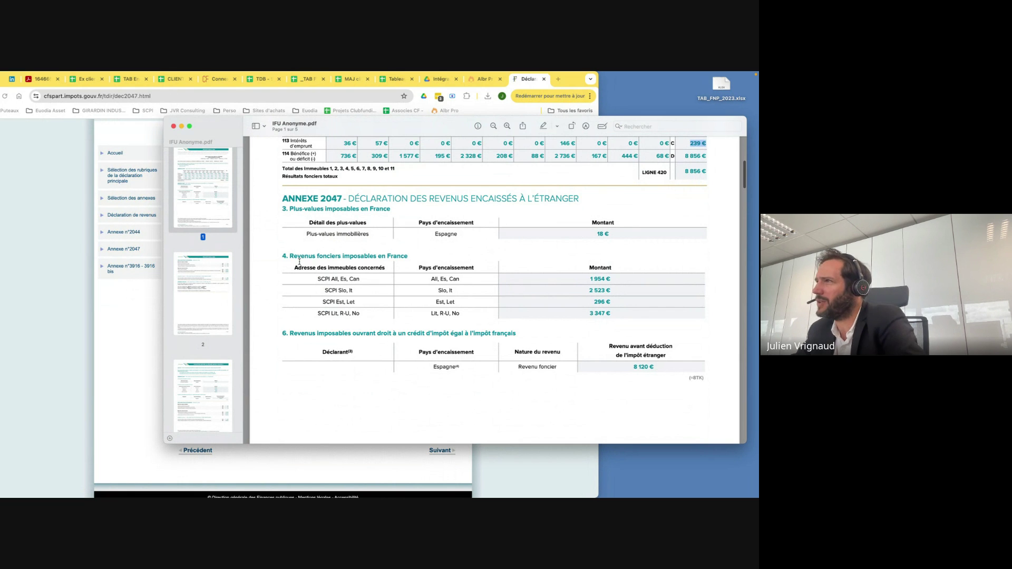
{"action": "scroll", "coordinate": [318, 245], "scroll_direction": "down", "scroll_amount": 1}
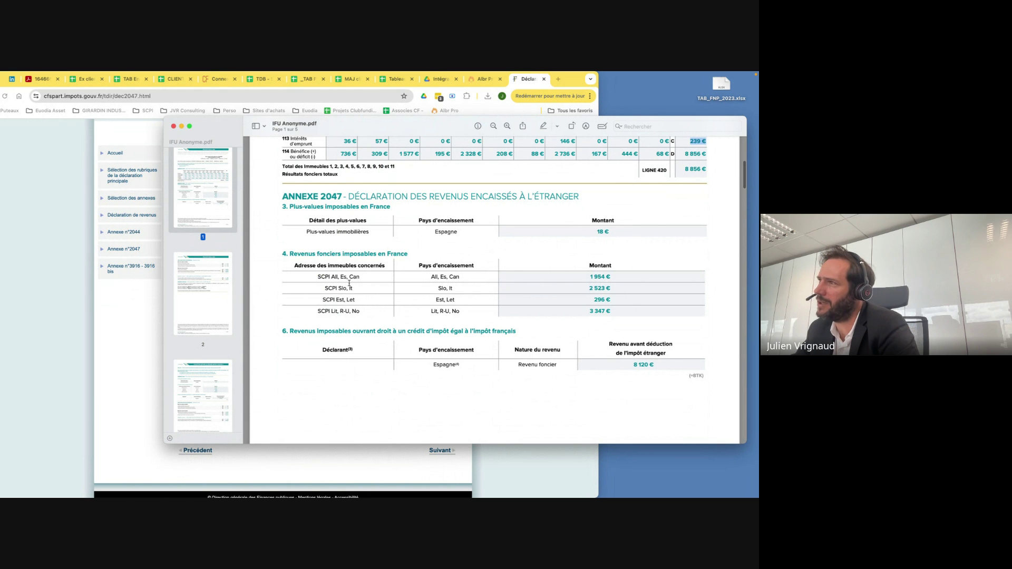
Review the Annexe 2047 tables, footnotes and Annexe 2042 reports in IFU Anonyme.pdf alongside the declaration's selected foreign income types.
{"action": "scroll", "coordinate": [300, 249], "scroll_direction": "down", "scroll_amount": 2}
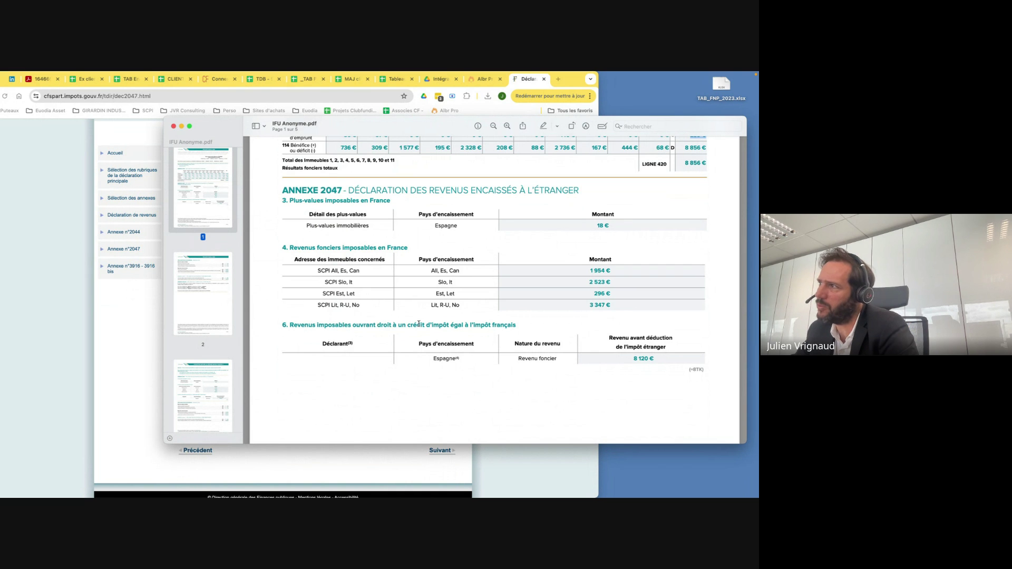
{"action": "scroll", "coordinate": [452, 324], "scroll_direction": "down", "scroll_amount": 5}
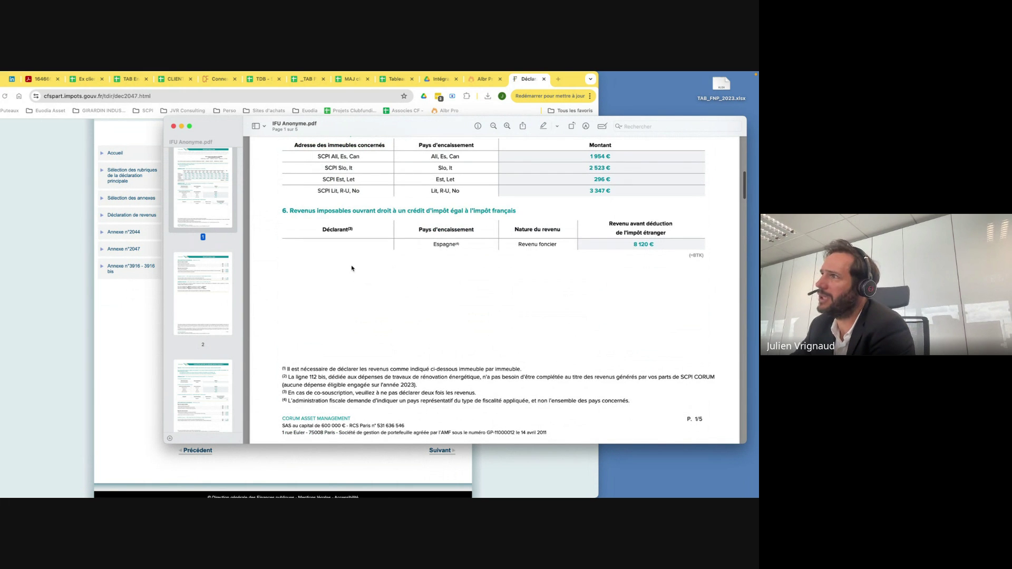
{"action": "left_click", "coordinate": [115, 347]}
{"action": "key", "text": "super+Tab"}
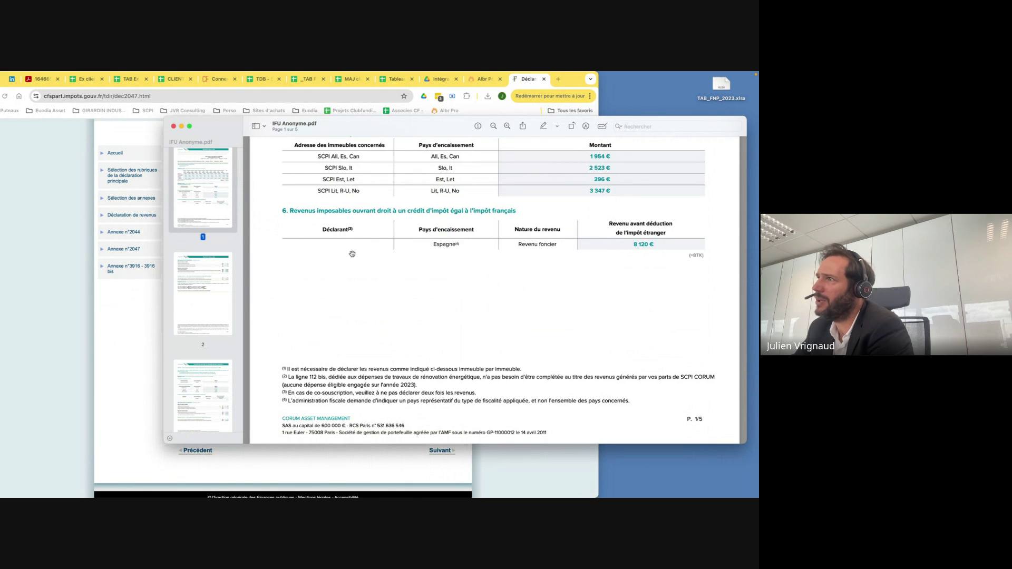
{"action": "left_click", "coordinate": [117, 356]}
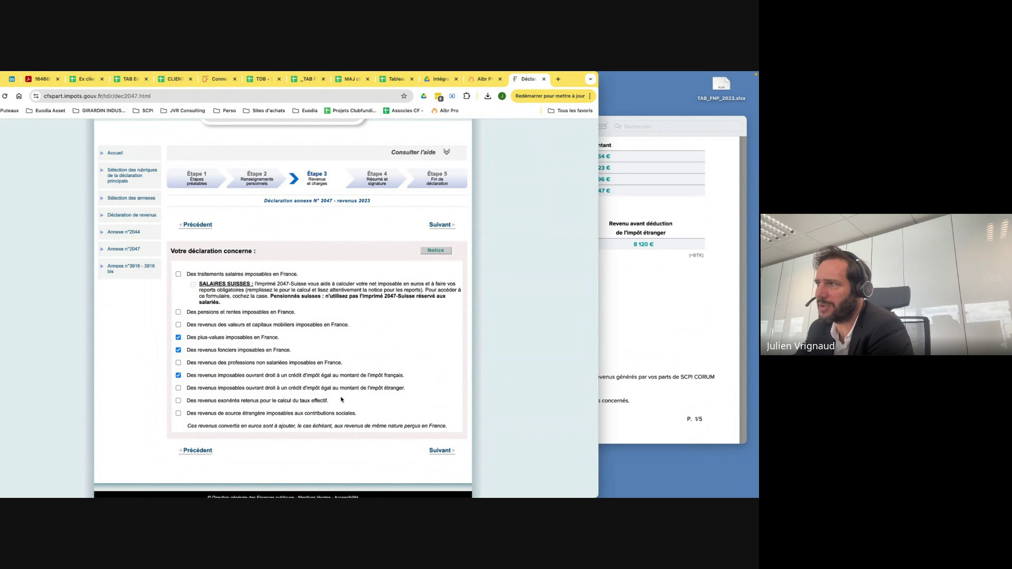
{"action": "left_click", "coordinate": [615, 371]}
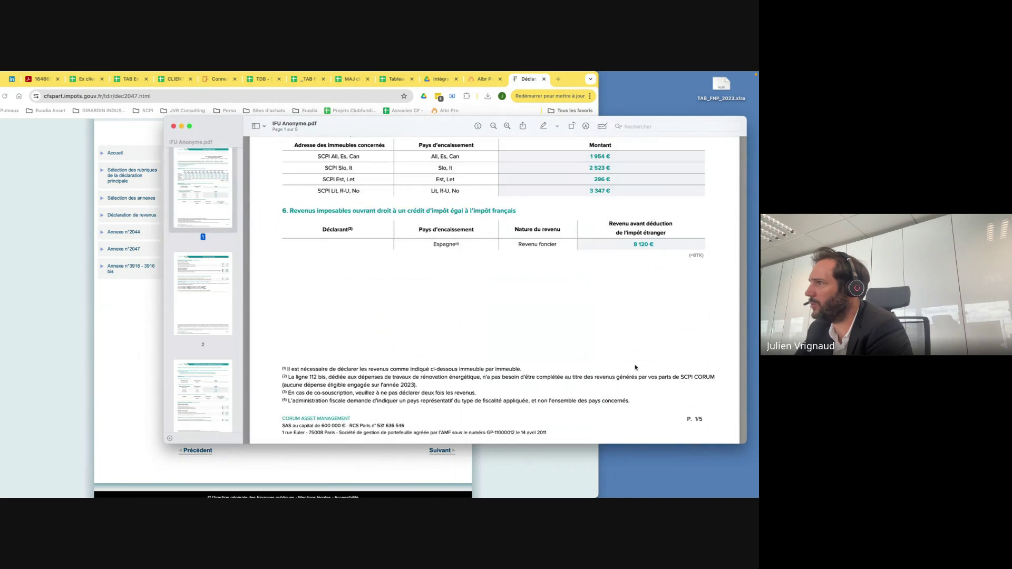
{"action": "scroll", "coordinate": [672, 283], "scroll_direction": "down", "scroll_amount": 10}
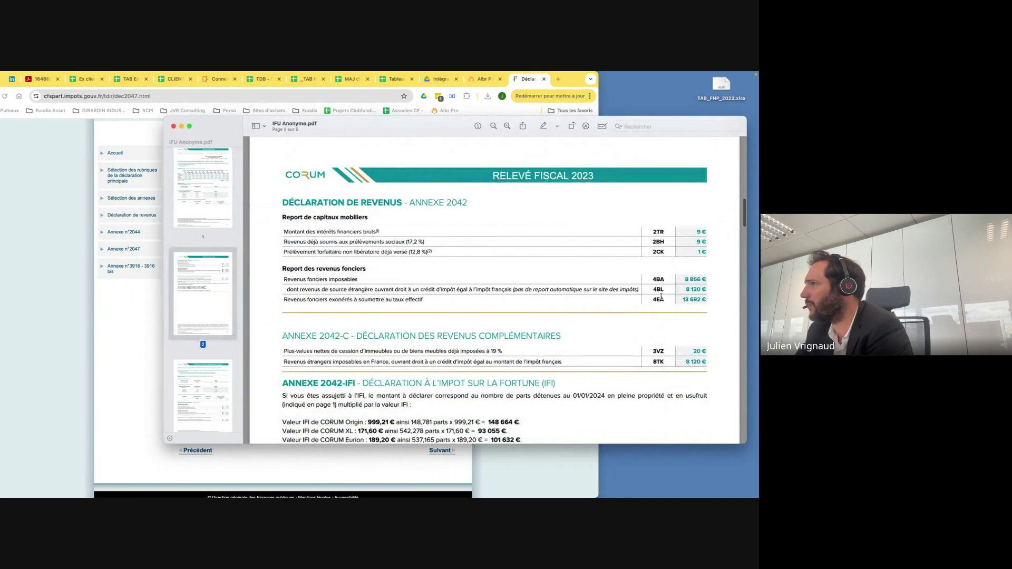
{"action": "scroll", "coordinate": [376, 224], "scroll_direction": "up", "scroll_amount": 10}
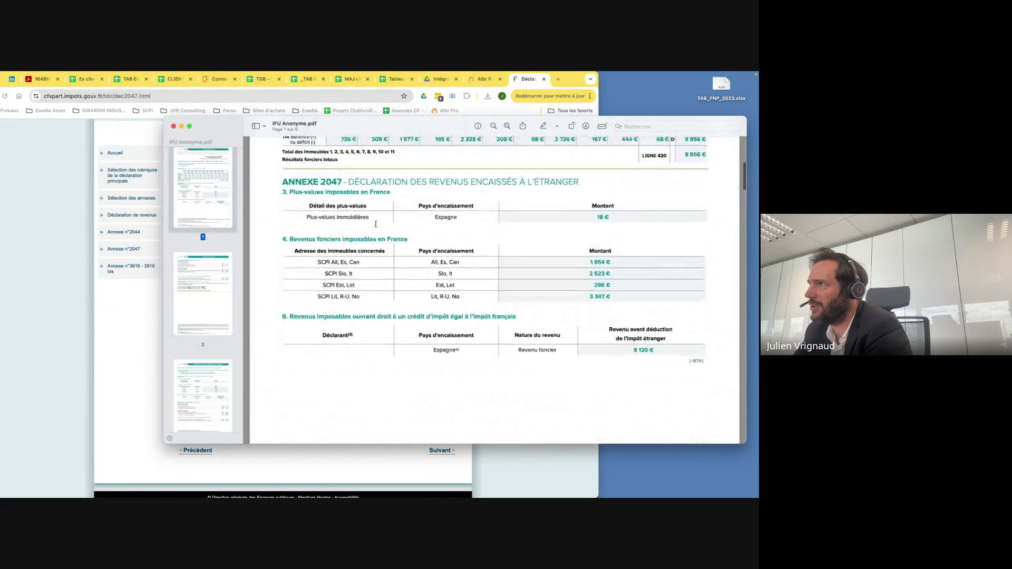
Match the section 4 and section 6 headings of Annexe 2047 in IFU Anonyme.pdf with the ticked income types in the declaration.
{"action": "left_click", "coordinate": [109, 322]}
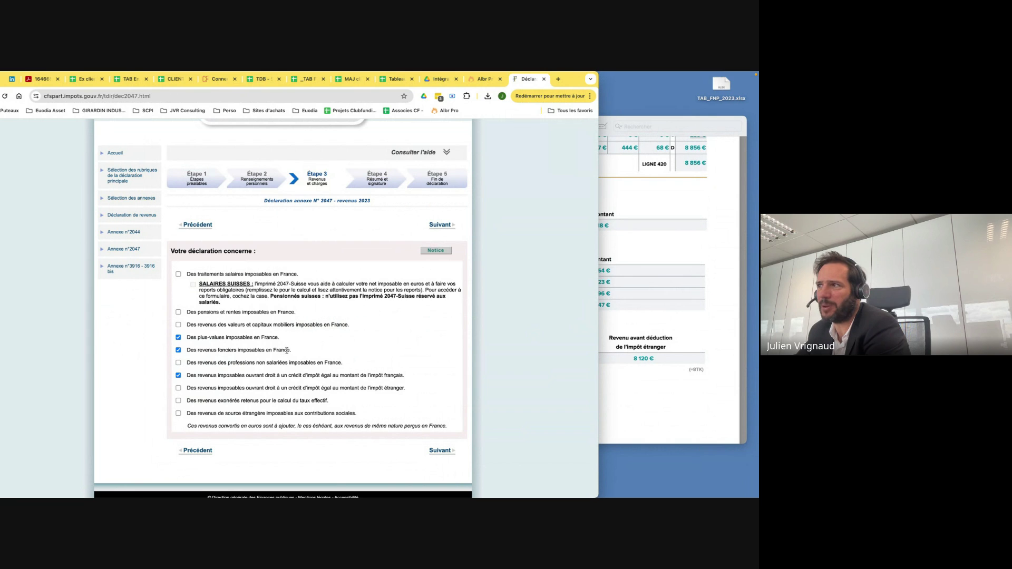
{"action": "left_click", "coordinate": [630, 298]}
{"action": "left_click_drag", "start_coordinate": [281, 247], "coordinate": [407, 246]}
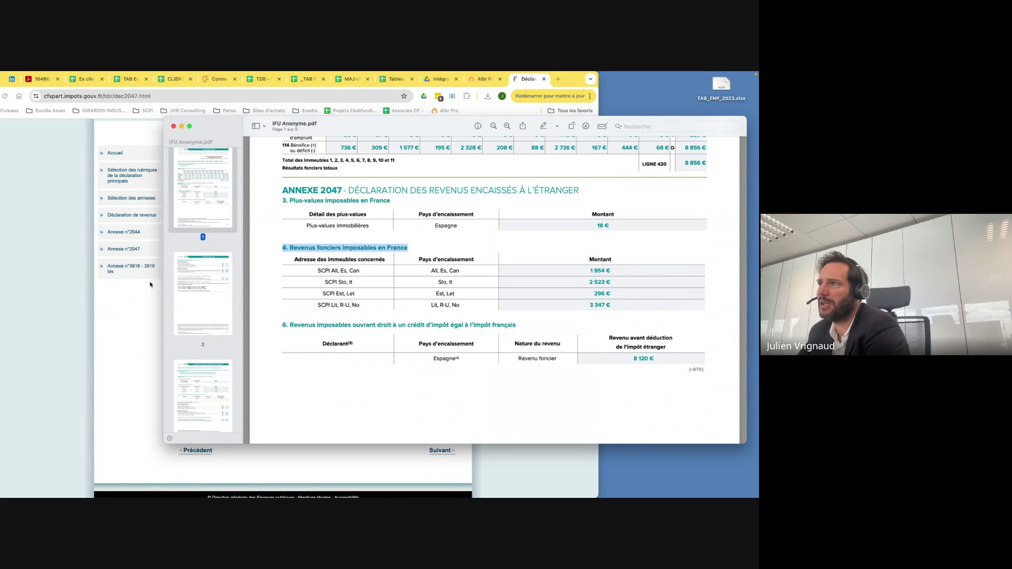
{"action": "left_click", "coordinate": [147, 327]}
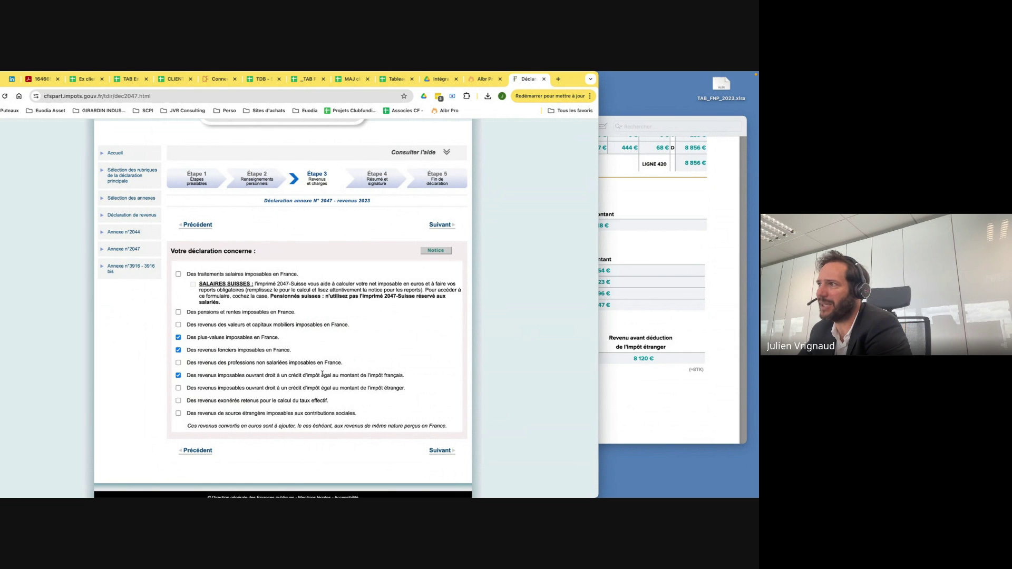
{"action": "left_click", "coordinate": [654, 354]}
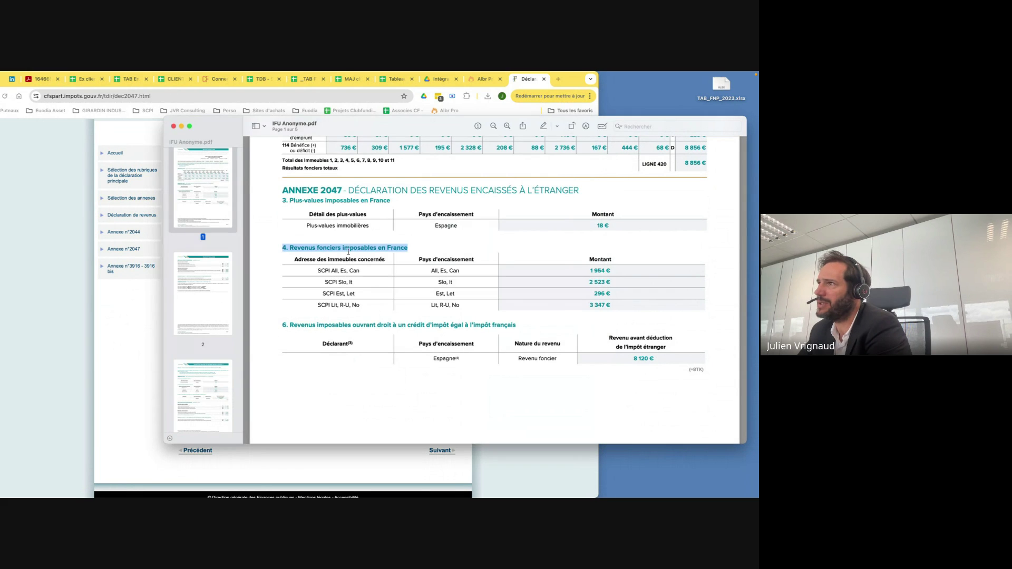
{"action": "left_click_drag", "start_coordinate": [280, 323], "coordinate": [518, 322]}
{"action": "left_click", "coordinate": [524, 322]}
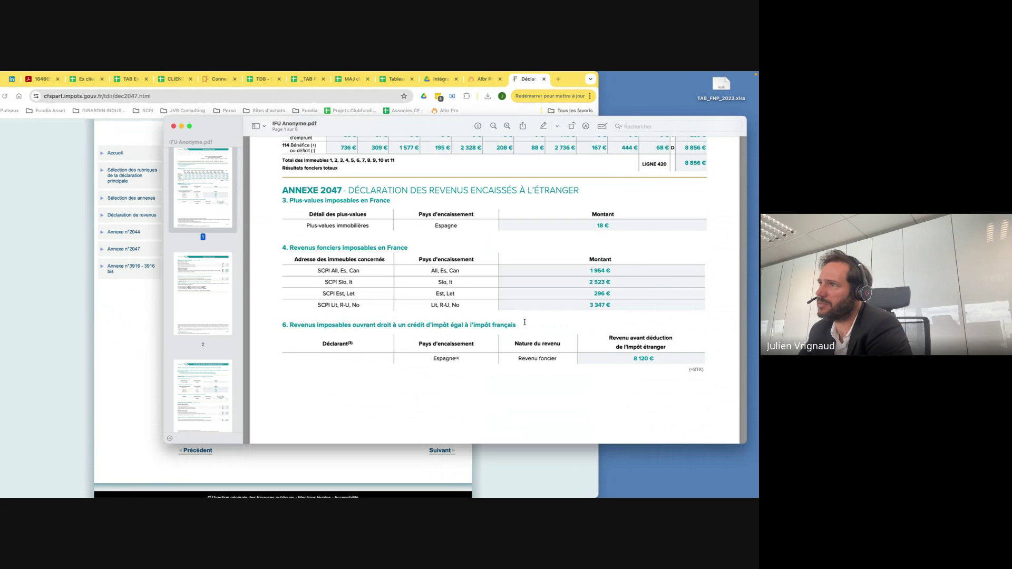
{"action": "left_click", "coordinate": [160, 346]}
Continue to section 3, Plus-values imposables en France, and set the country for Plus-values immobilières to Espagne.
{"action": "scroll", "coordinate": [169, 327], "scroll_direction": "down", "scroll_amount": 1}
{"action": "mouse_move", "coordinate": [263, 472]}
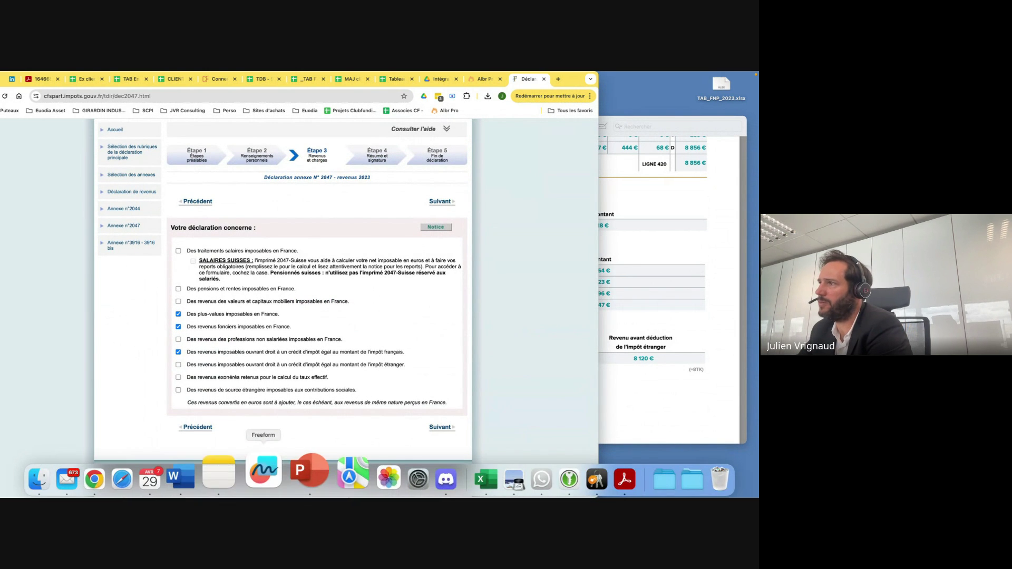
{"action": "left_click", "coordinate": [440, 427]}
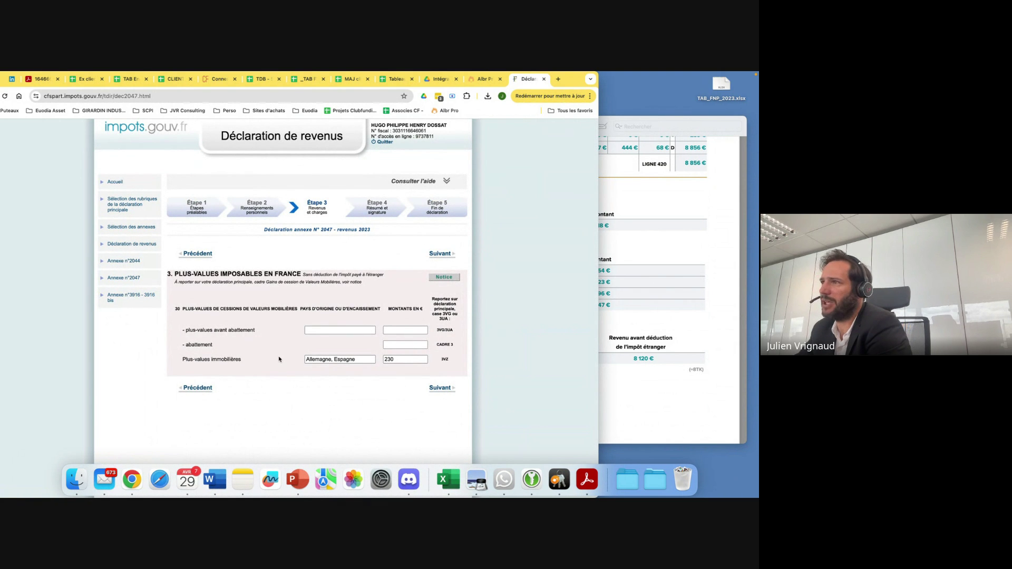
{"action": "left_click", "coordinate": [633, 335]}
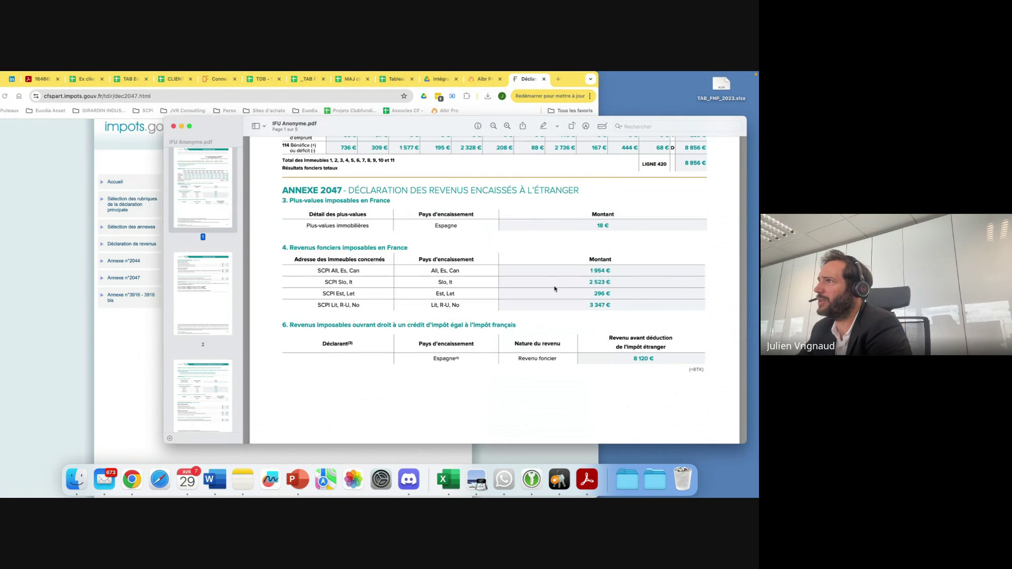
{"action": "left_click", "coordinate": [110, 371]}
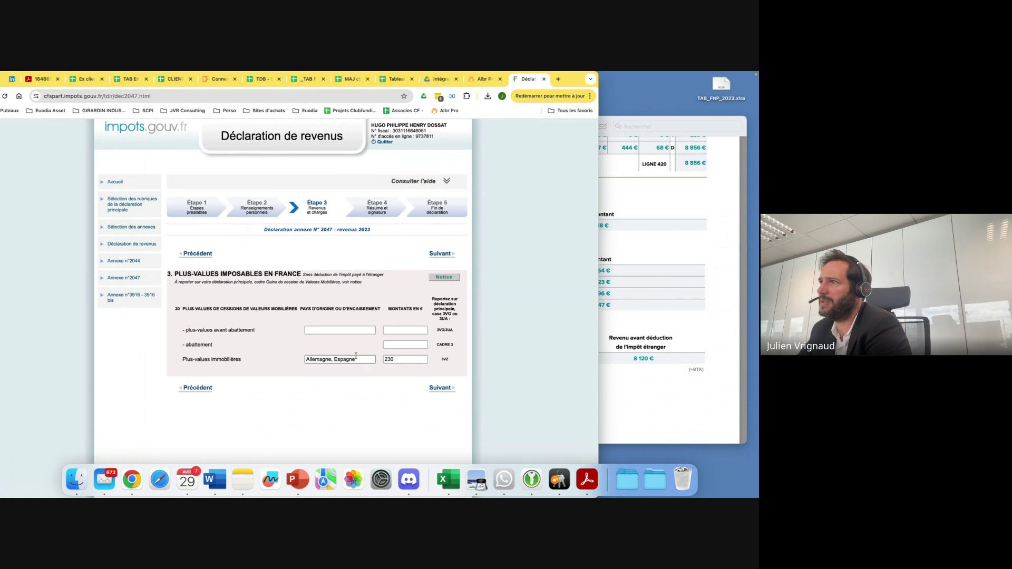
{"action": "left_click", "coordinate": [330, 357]}
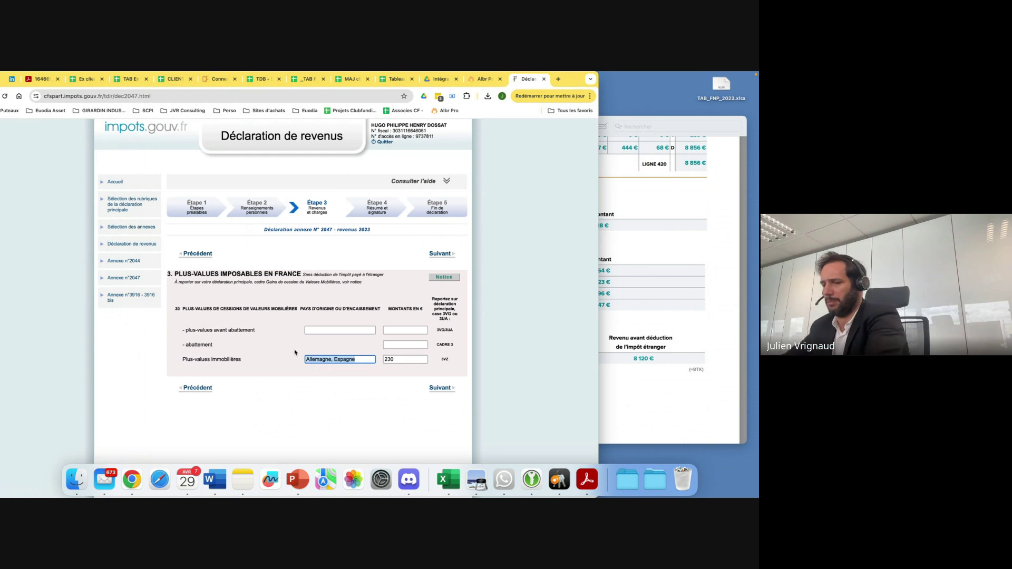
{"action": "key", "text": "super+a"}
{"action": "type", "text": "Espagne"}
{"action": "key", "text": "Tab"}
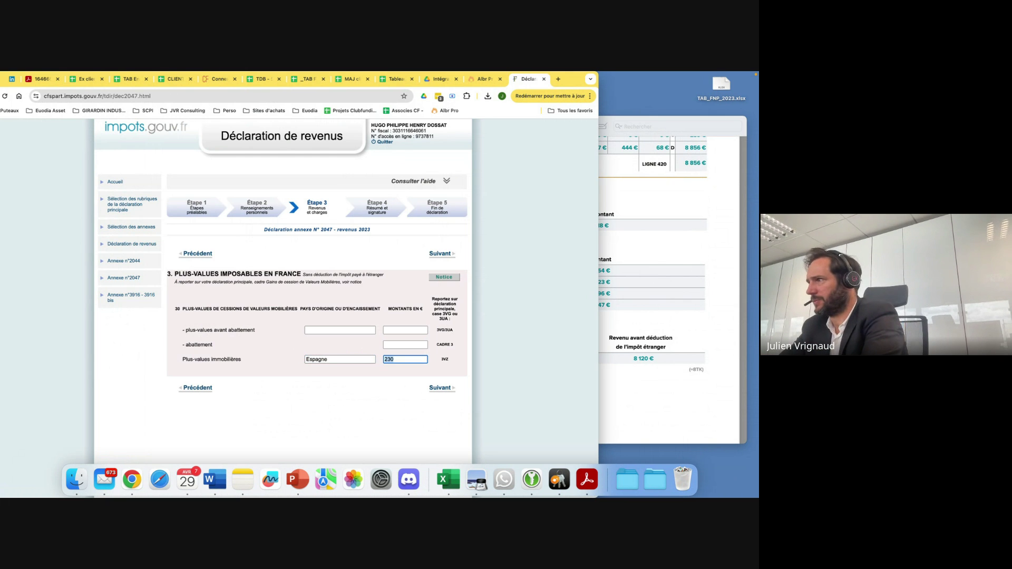
Set the Plus-values immobilières amount to 18 € from the tax statement and continue to section 4.
{"action": "left_click", "coordinate": [612, 329]}
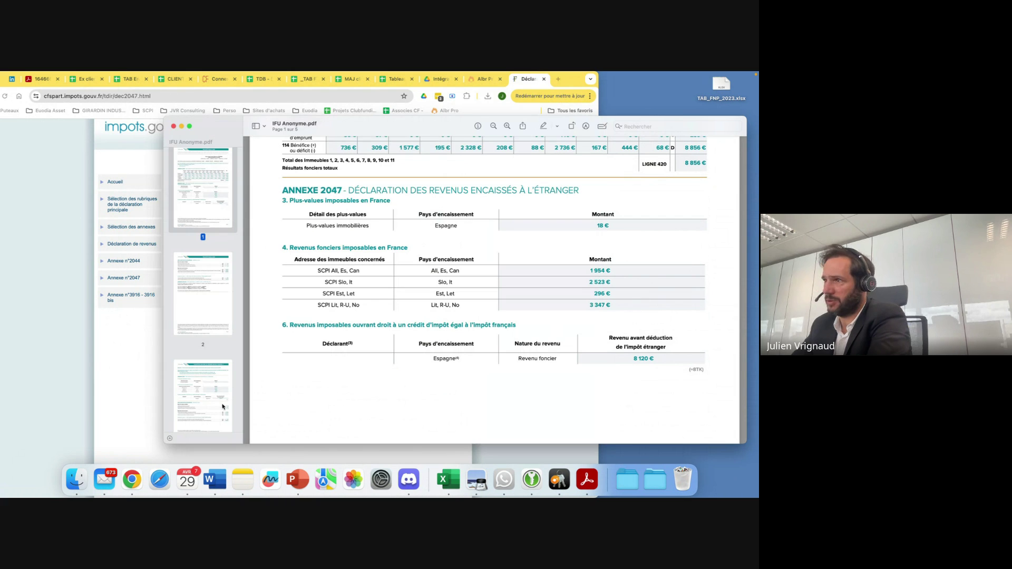
{"action": "left_click", "coordinate": [130, 401]}
{"action": "type", "text": "18"}
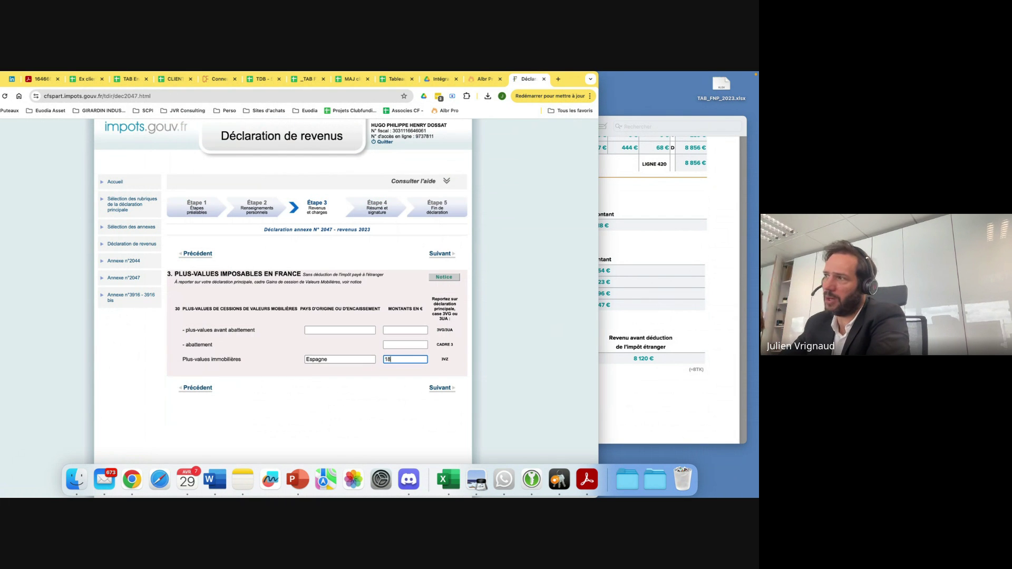
{"action": "left_click", "coordinate": [439, 392]}
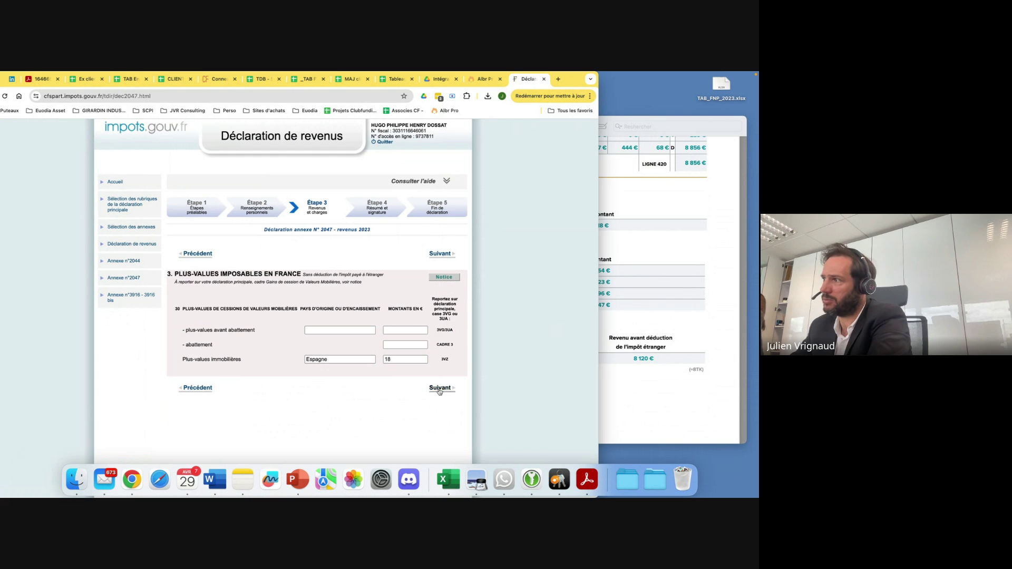
Consult the Revenus fonciers table in IFU Anonyme.pdf and enter "scpi corum" as the first property address in section 4.
{"action": "left_click", "coordinate": [203, 326]}
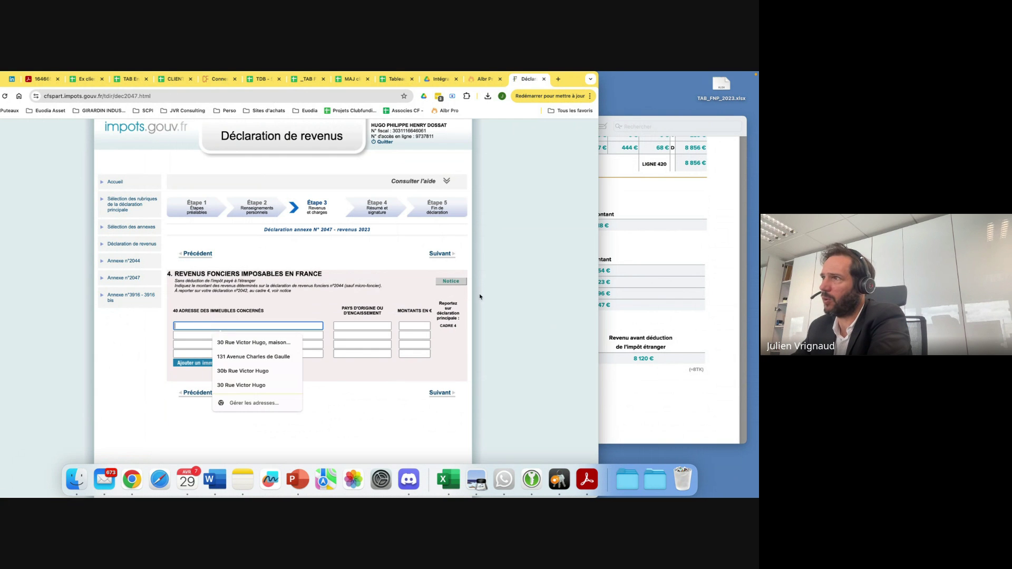
{"action": "left_click", "coordinate": [616, 296]}
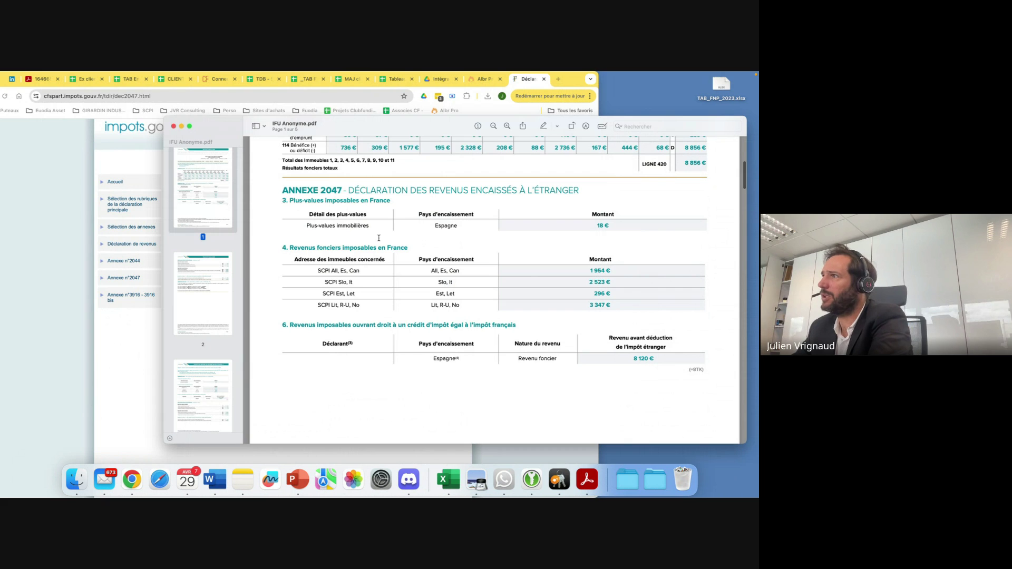
{"action": "left_click_drag", "start_coordinate": [407, 247], "coordinate": [303, 242]}
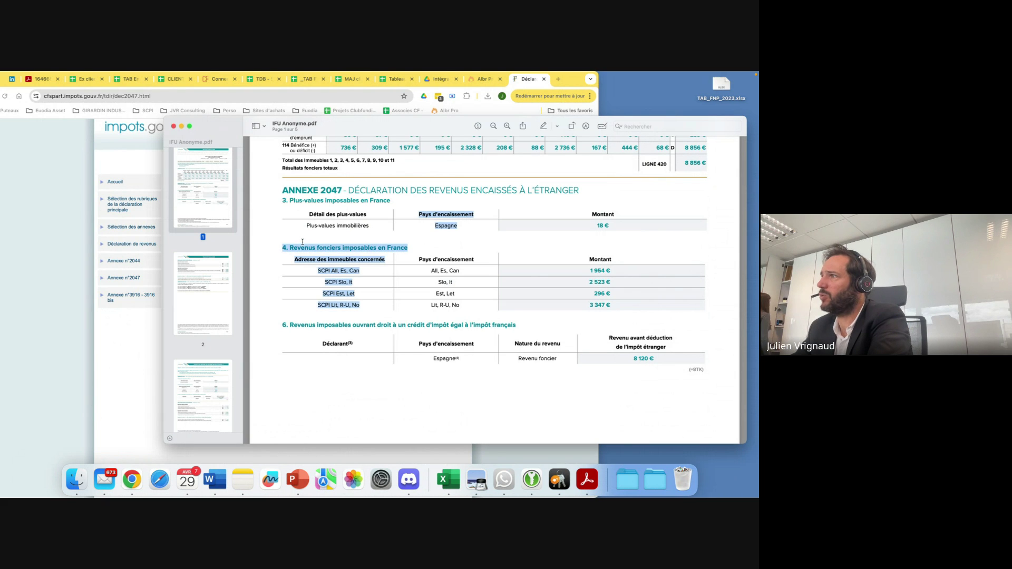
{"action": "left_click", "coordinate": [385, 335]}
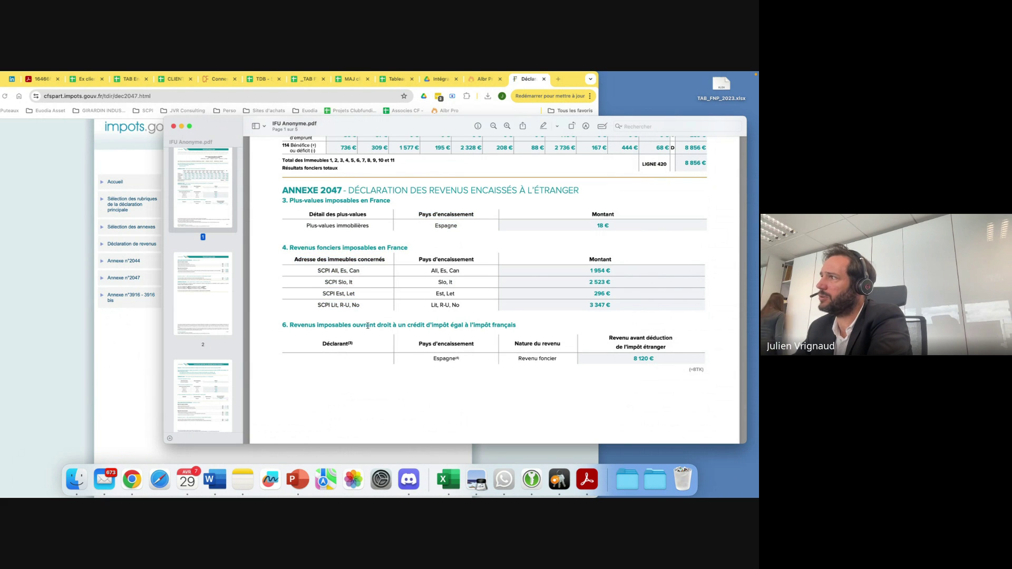
{"action": "left_click", "coordinate": [151, 336]}
{"action": "left_click", "coordinate": [190, 325]}
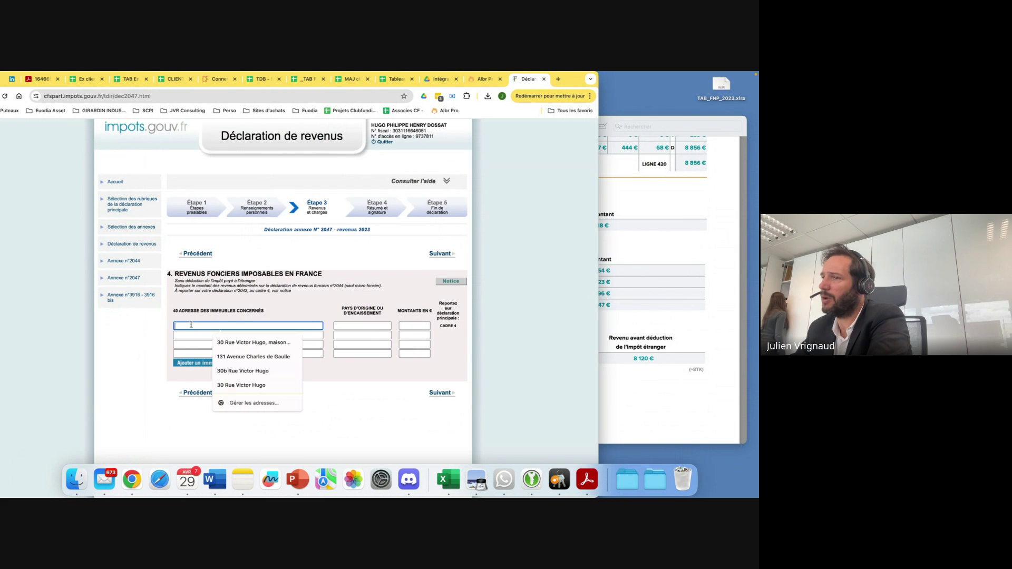
{"action": "type", "text": "scpi"}
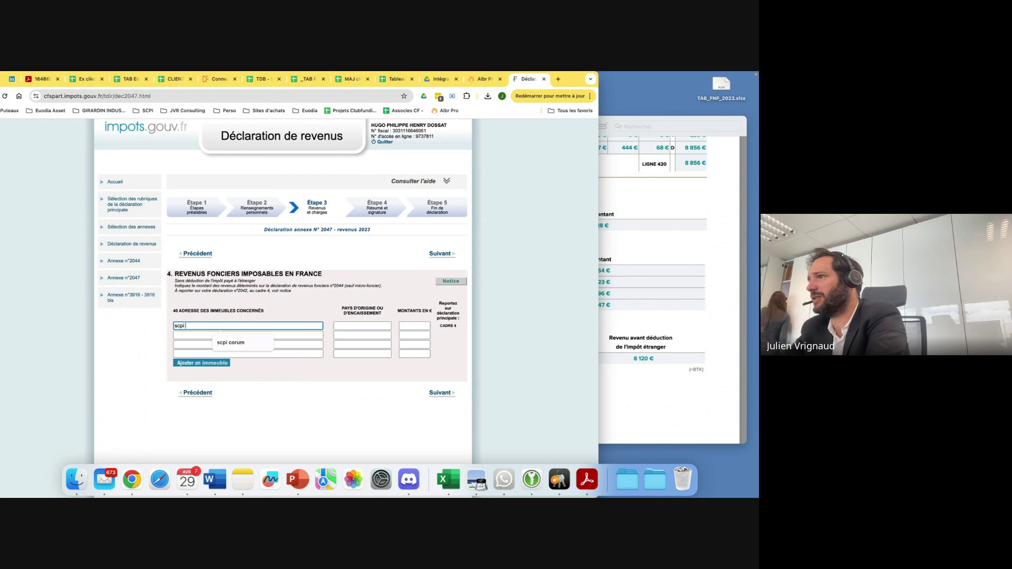
{"action": "type", "text": " corum"}
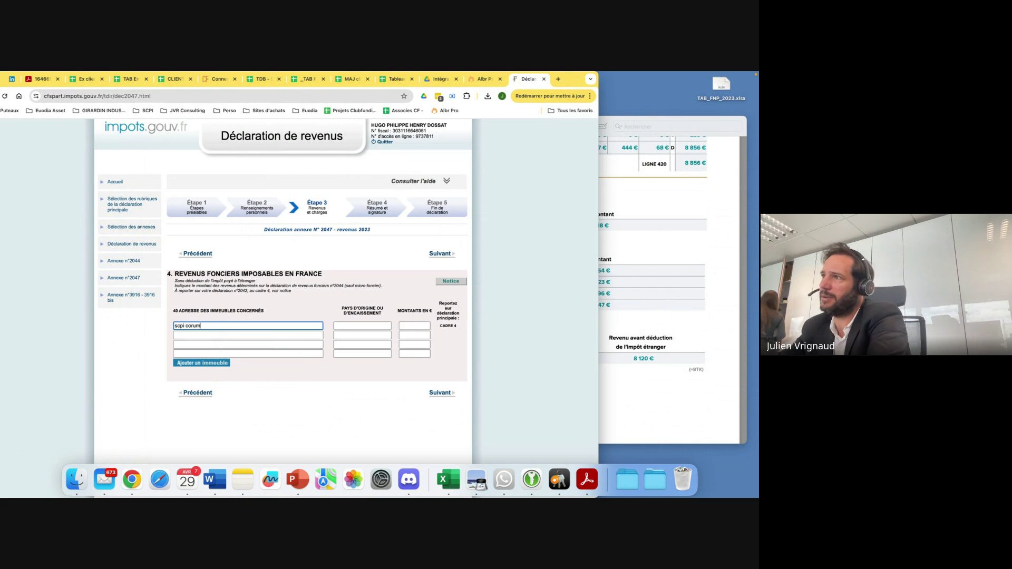
Enter "R-U, All, Esp" as the scpi corum row's country of origin and check the corresponding amounts in IFU Anonyme.pdf.
{"action": "key", "text": "Tab"}
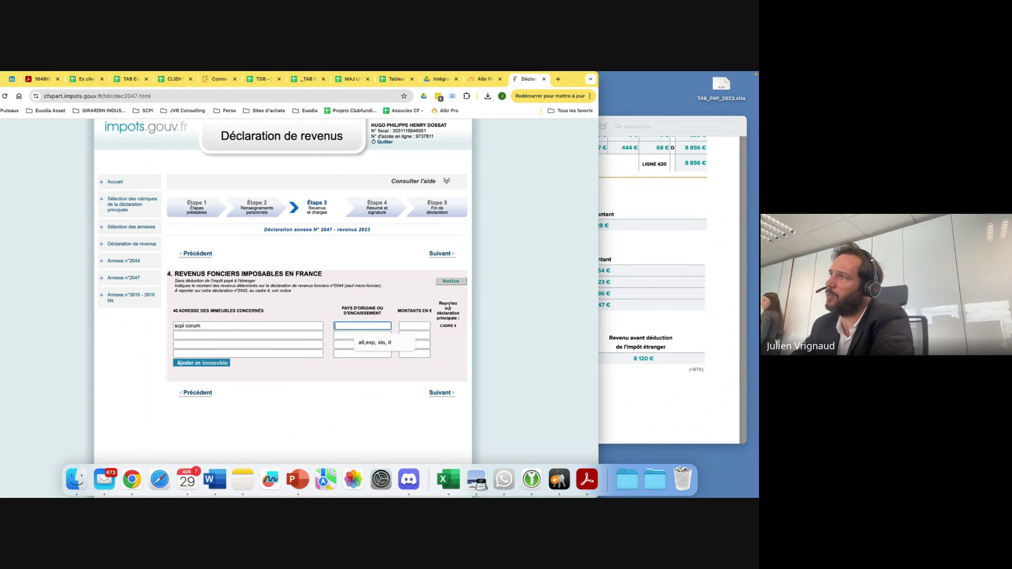
{"action": "key", "text": "super+Tab"}
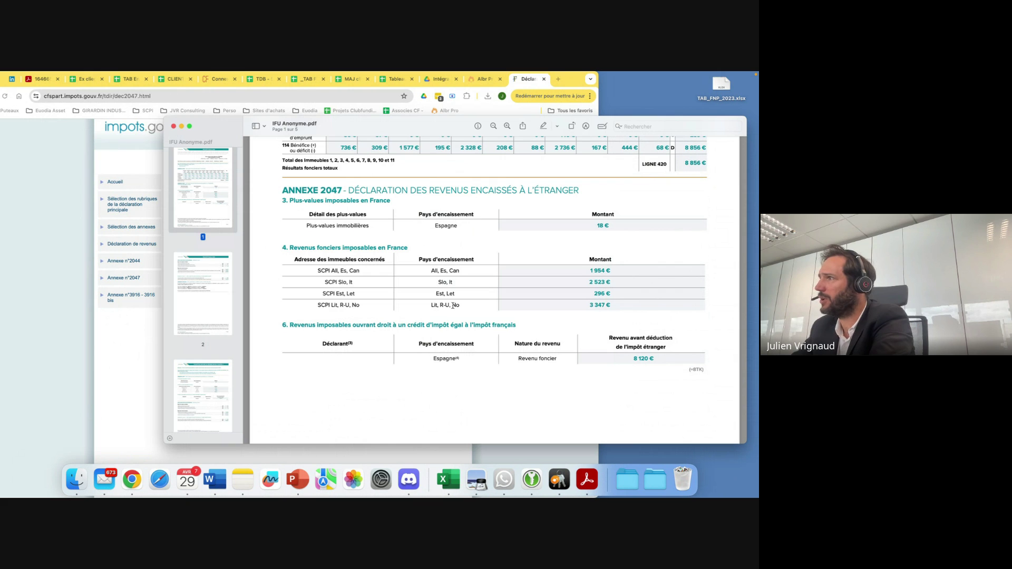
{"action": "left_click", "coordinate": [123, 344]}
{"action": "type", "text": "R"}
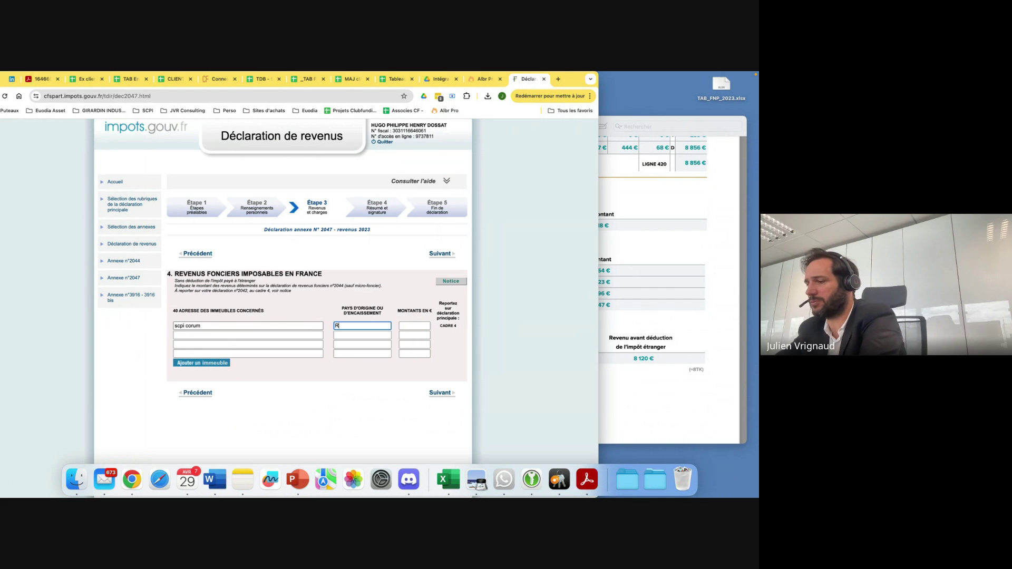
{"action": "type", "text": "-U, All"}
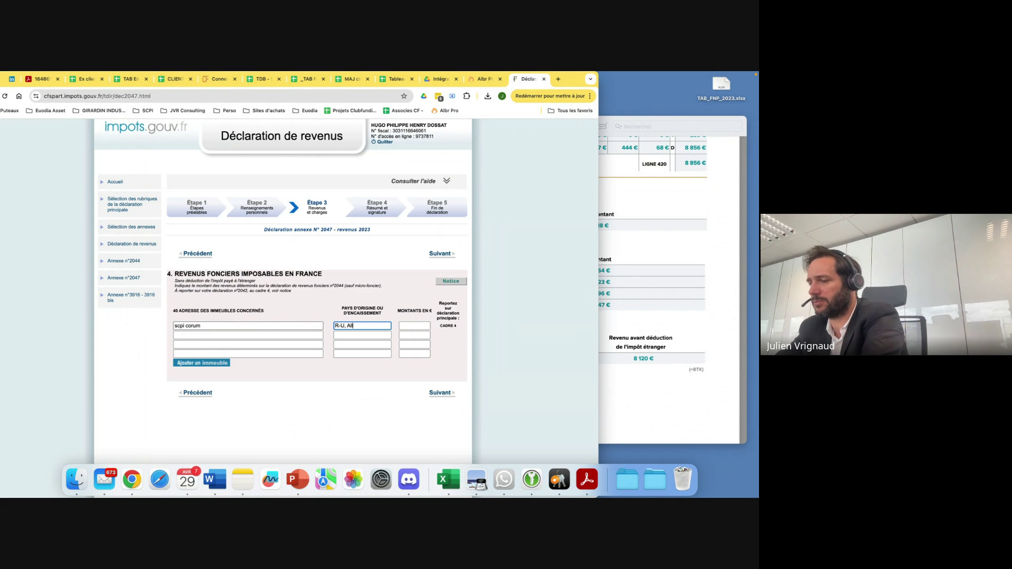
{"action": "type", "text": ", Esp"}
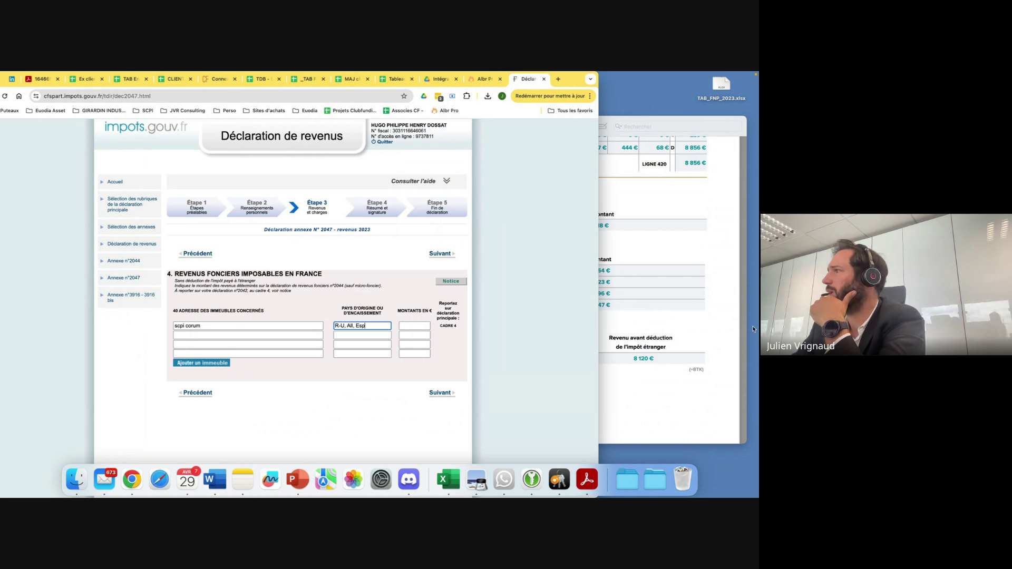
{"action": "left_click", "coordinate": [600, 274]}
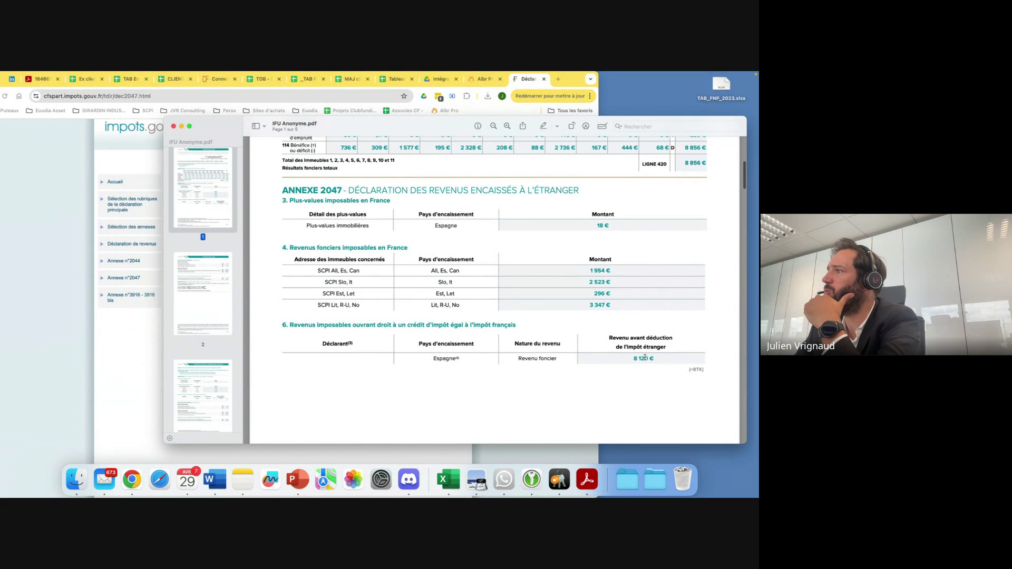
{"action": "left_click", "coordinate": [132, 345]}
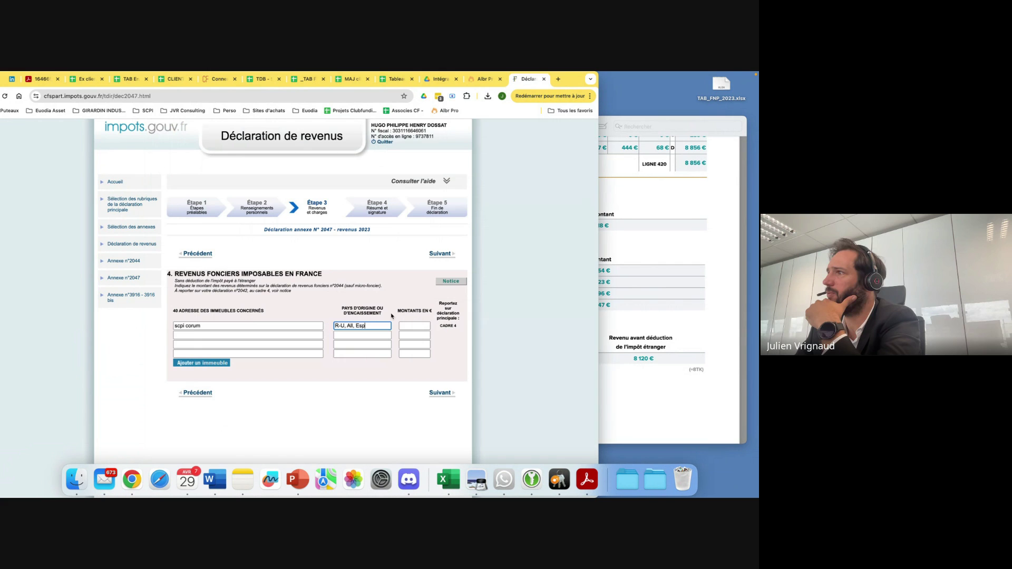
Set the scpi corum row's amount to 8120 € in section 4 and continue to section 6.
{"action": "left_click", "coordinate": [423, 325]}
{"action": "type", "text": "812"}
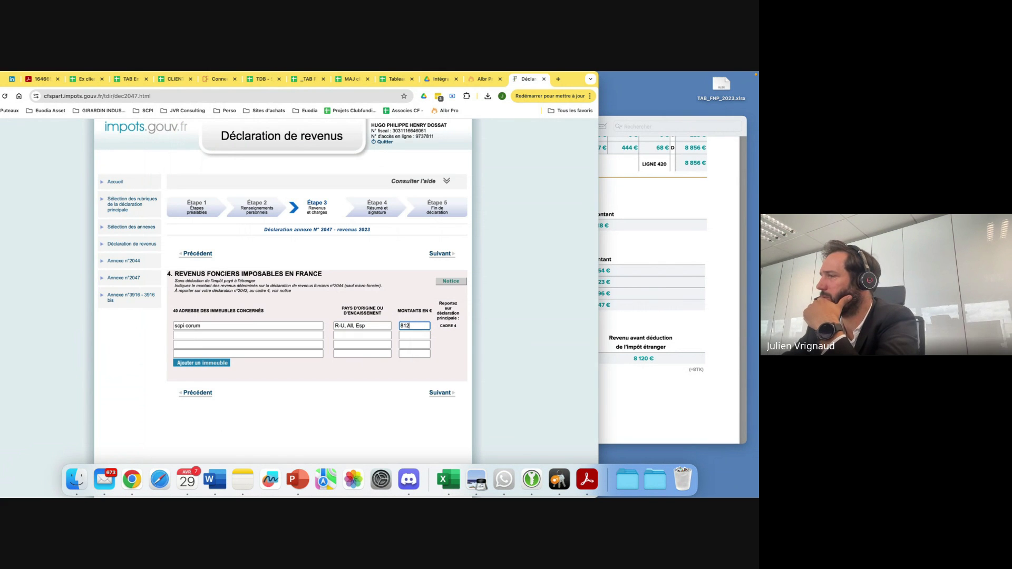
{"action": "type", "text": "0"}
{"action": "left_click", "coordinate": [440, 392]}
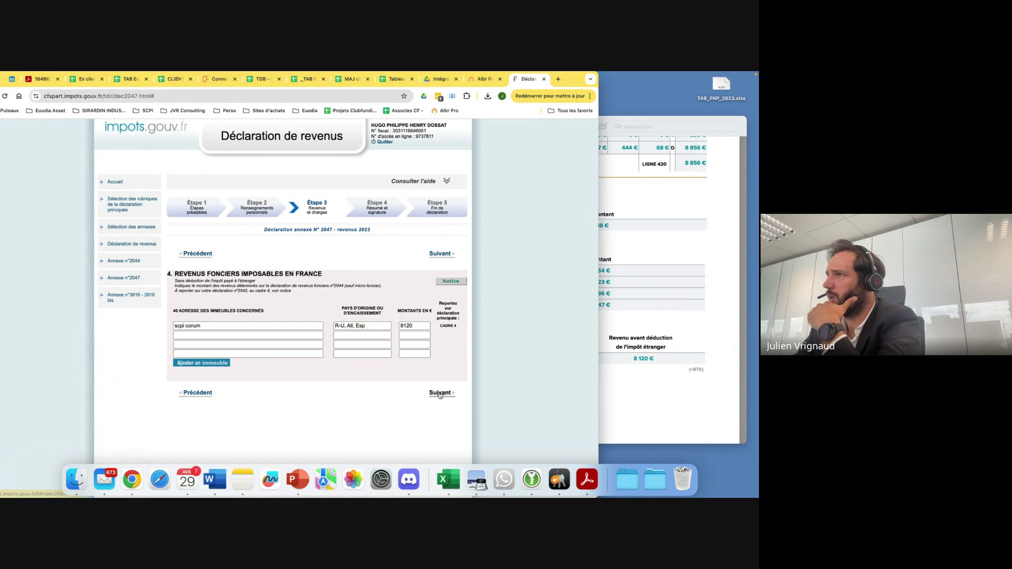
{"action": "scroll", "coordinate": [430, 338], "scroll_direction": "down", "scroll_amount": 1}
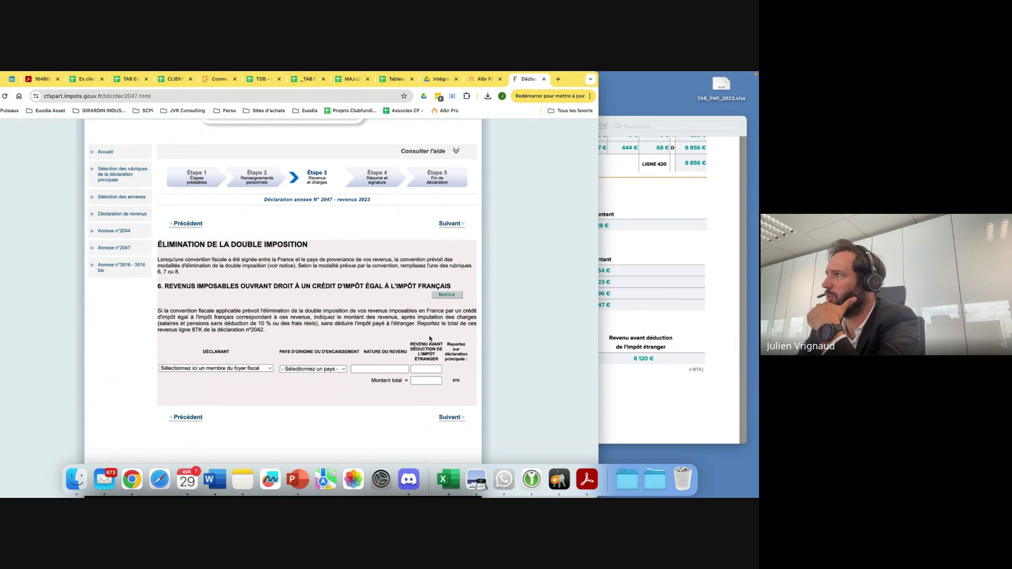
Check section 6 of annexe 2047 in IFU Anonyme.pdf and select the taxpayer as the declarant for the foreign income row.
{"action": "key", "text": "super+Tab"}
{"action": "scroll", "coordinate": [494, 255], "scroll_direction": "down", "scroll_amount": 2}
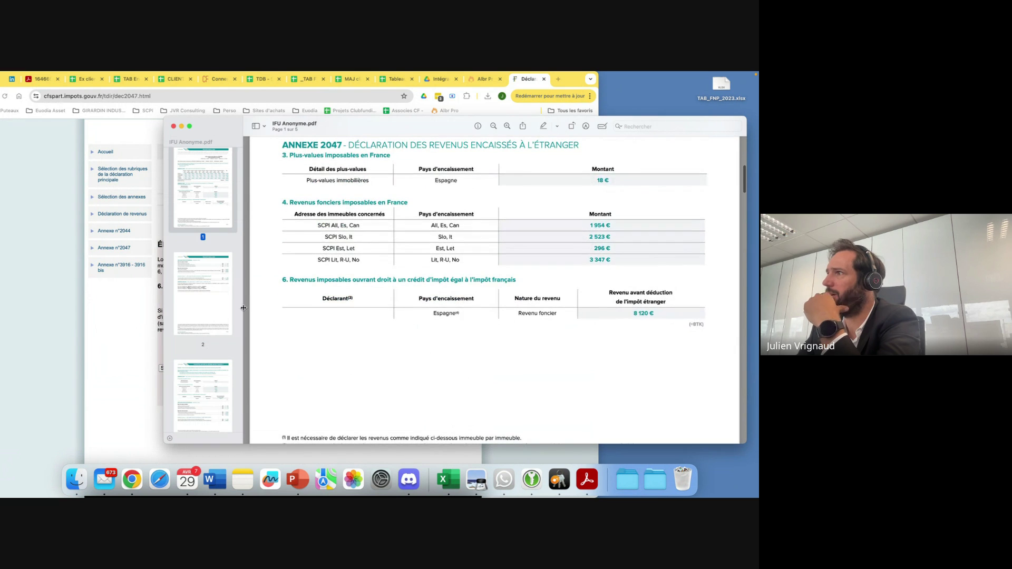
{"action": "left_click_drag", "start_coordinate": [276, 308], "coordinate": [394, 336]}
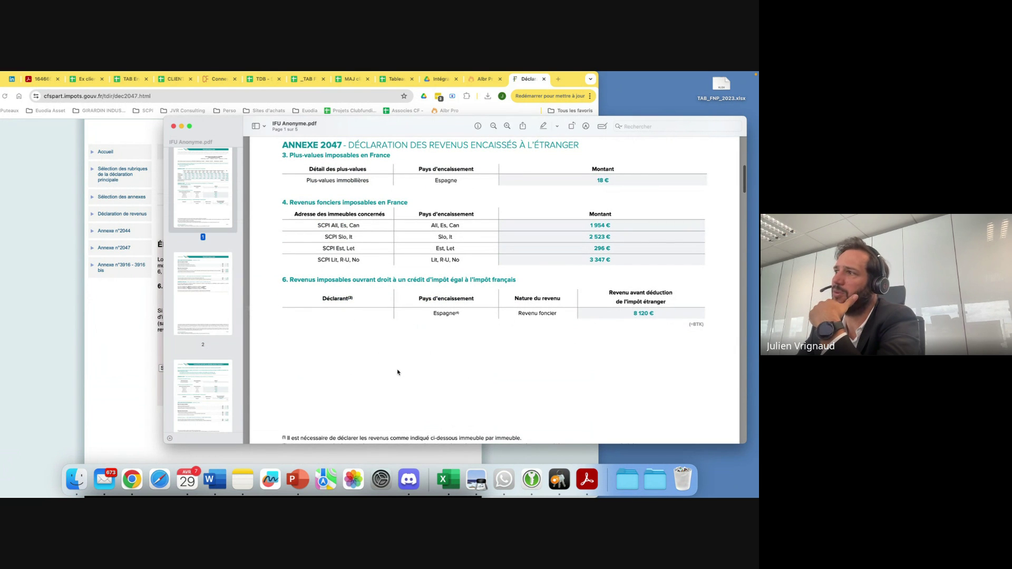
{"action": "left_click", "coordinate": [111, 307]}
{"action": "left_click", "coordinate": [240, 369]}
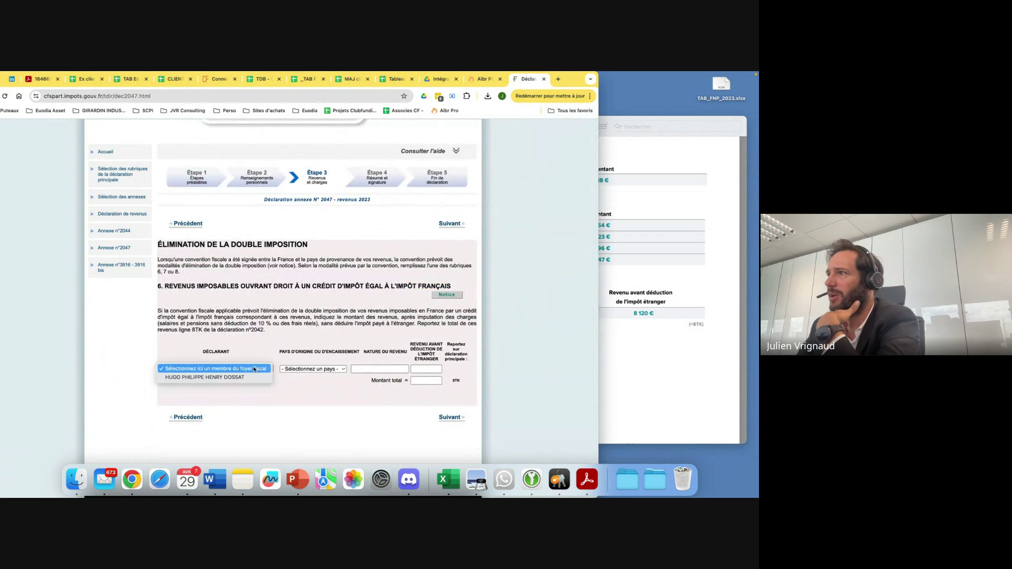
{"action": "left_click", "coordinate": [257, 377]}
{"action": "scroll", "coordinate": [312, 411], "scroll_direction": "down", "scroll_amount": 1}
Check the section 6 country in IFU Anonyme.pdf and set the row's country of origin to ESPAGNE.
{"action": "left_click", "coordinate": [313, 363]}
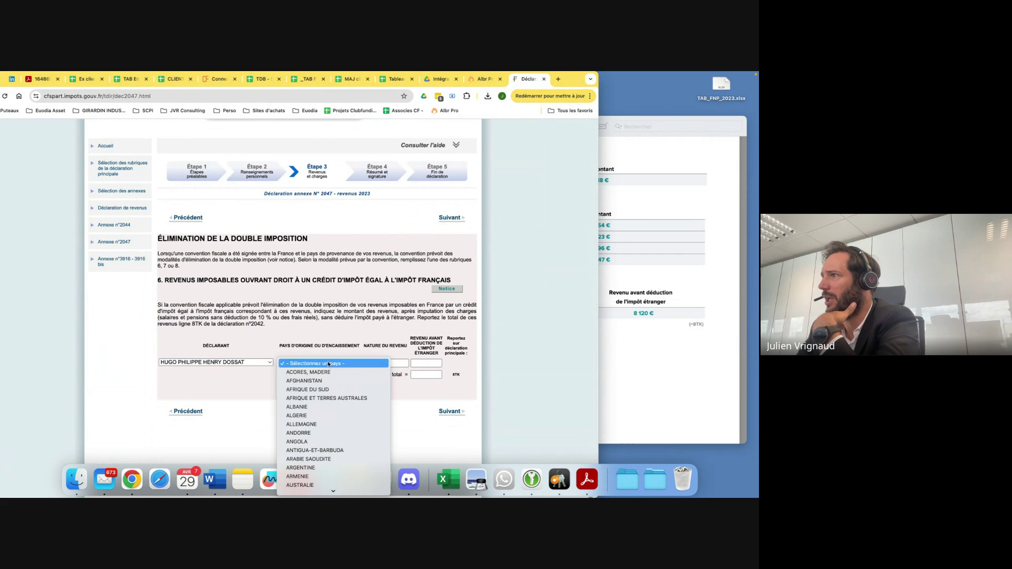
{"action": "left_click", "coordinate": [651, 358]}
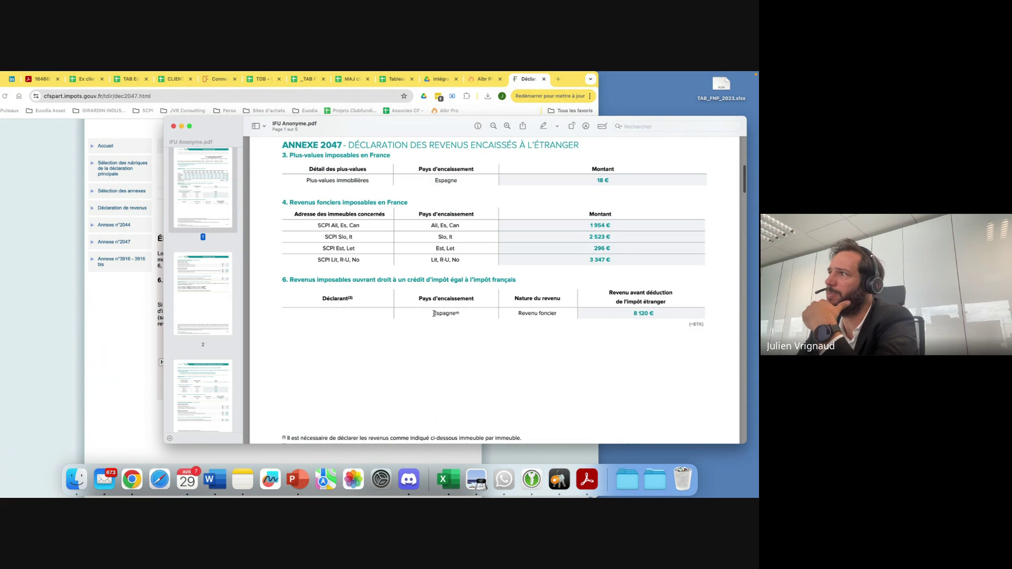
{"action": "left_click_drag", "start_coordinate": [433, 313], "coordinate": [469, 311]}
{"action": "key", "text": "super+Tab"}
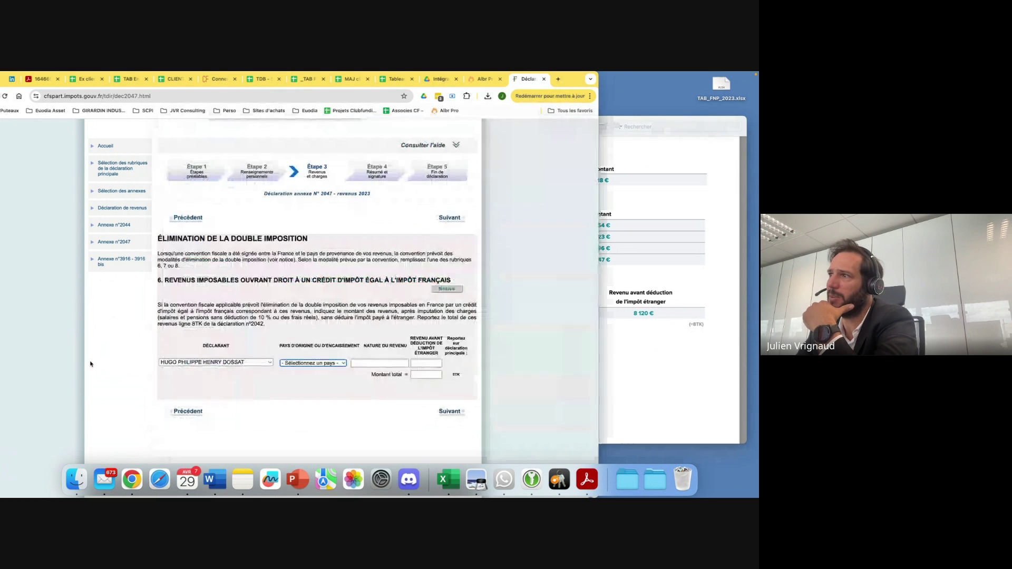
{"action": "left_click", "coordinate": [346, 363]}
{"action": "scroll", "coordinate": [329, 406], "scroll_direction": "down", "scroll_amount": 10}
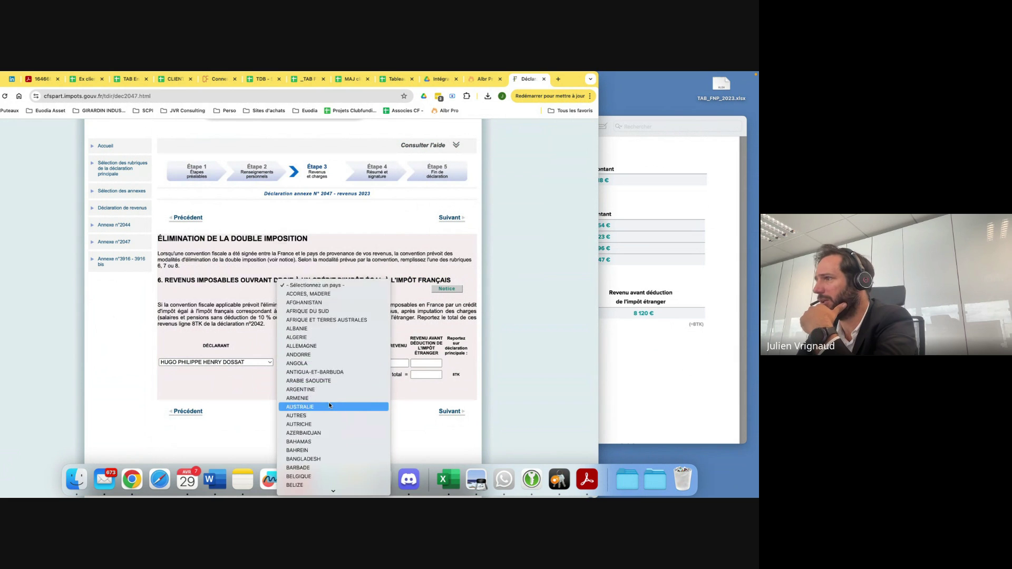
{"action": "scroll", "coordinate": [329, 405], "scroll_direction": "down", "scroll_amount": 10}
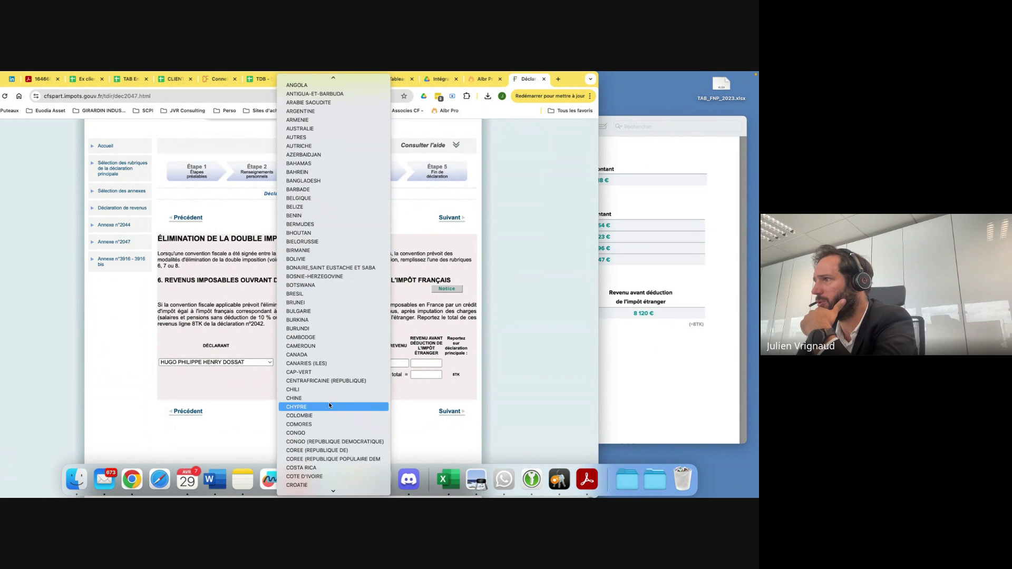
{"action": "left_click", "coordinate": [325, 393]}
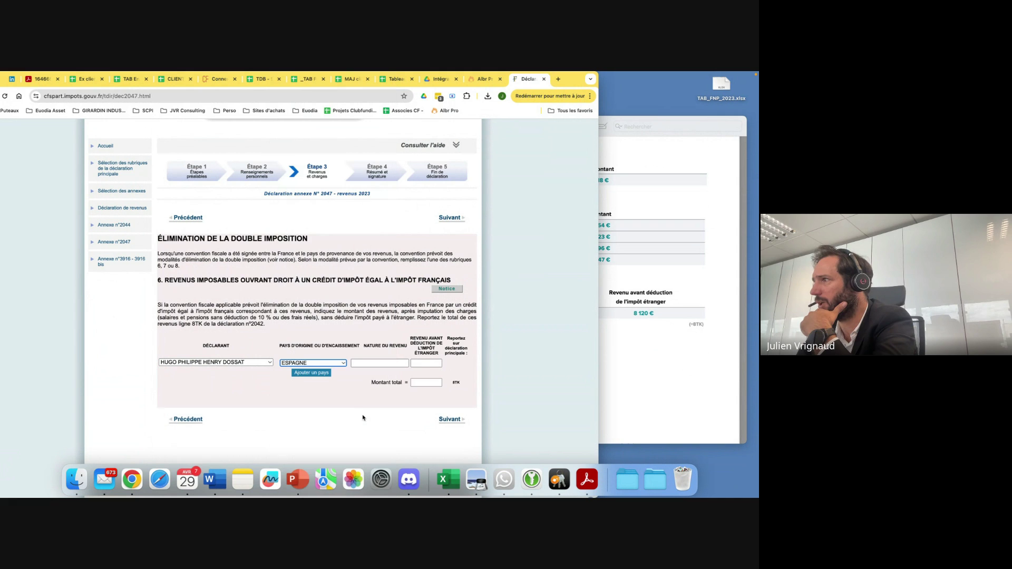
Set the Espagne row's nature of income to REVENU FONCIER and its income before foreign tax deduction to 8120 €.
{"action": "left_click", "coordinate": [362, 364]}
{"action": "left_click", "coordinate": [391, 379]}
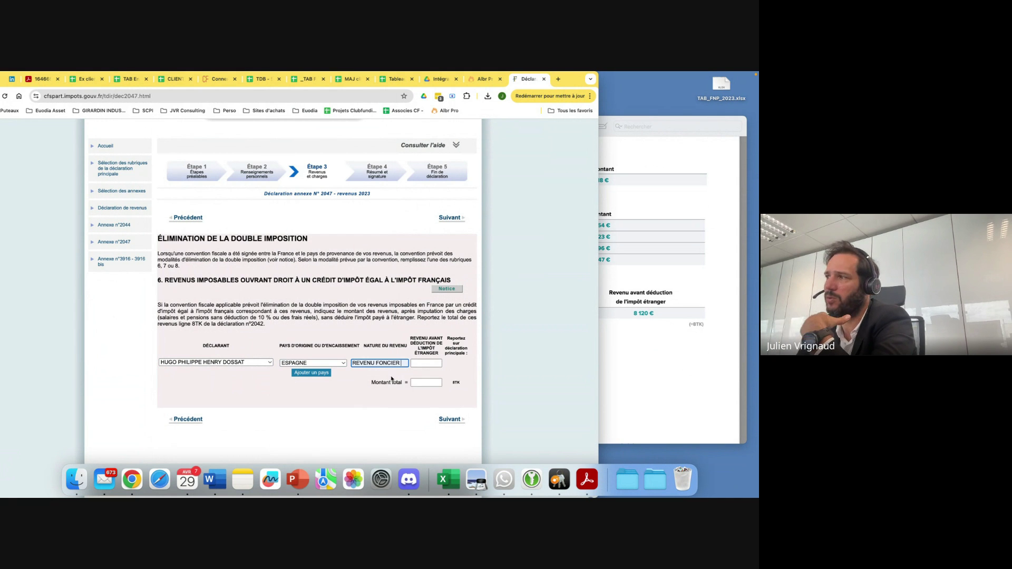
{"action": "left_click", "coordinate": [427, 361]}
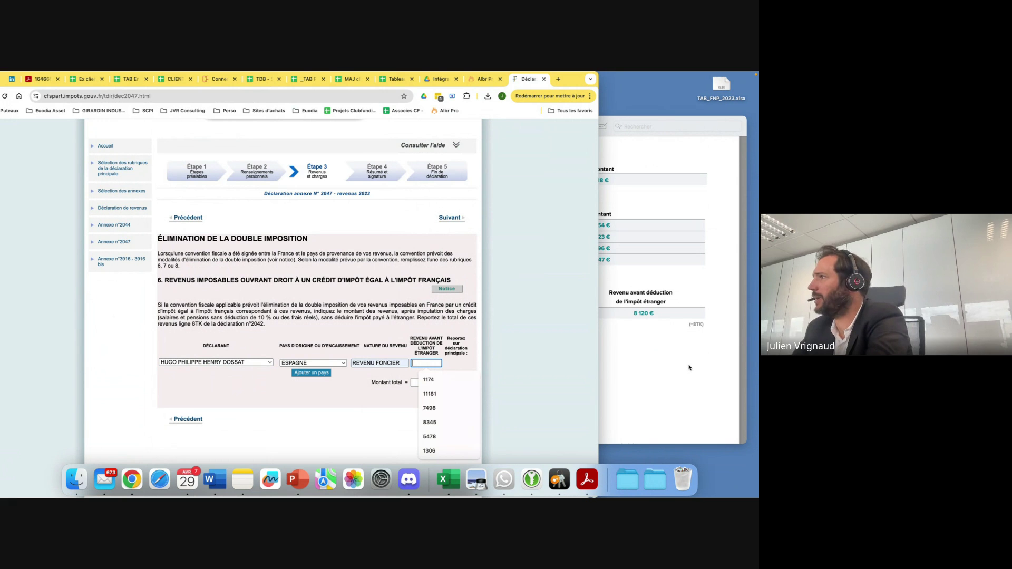
{"action": "type", "text": "8120"}
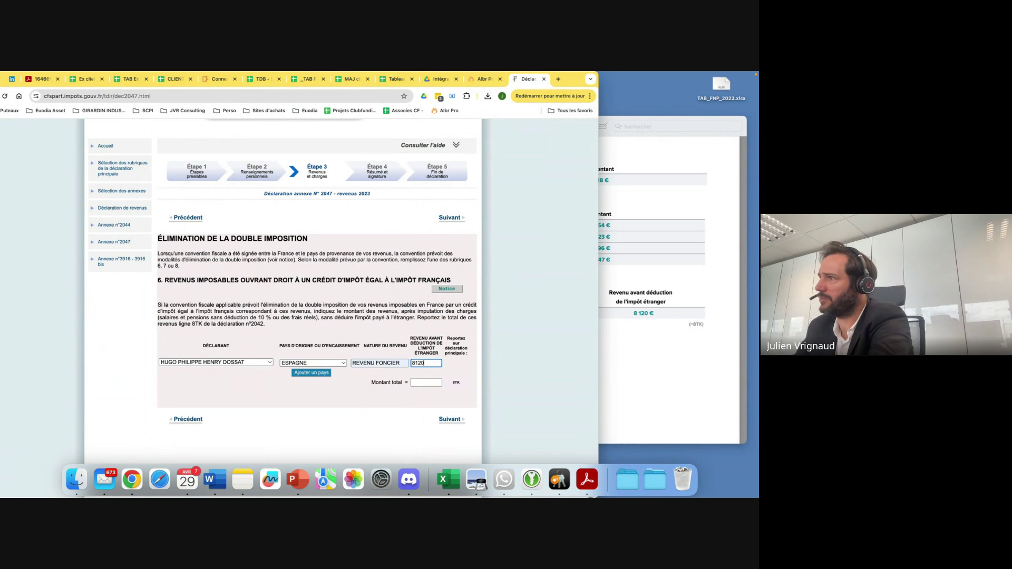
{"action": "left_click", "coordinate": [471, 441]}
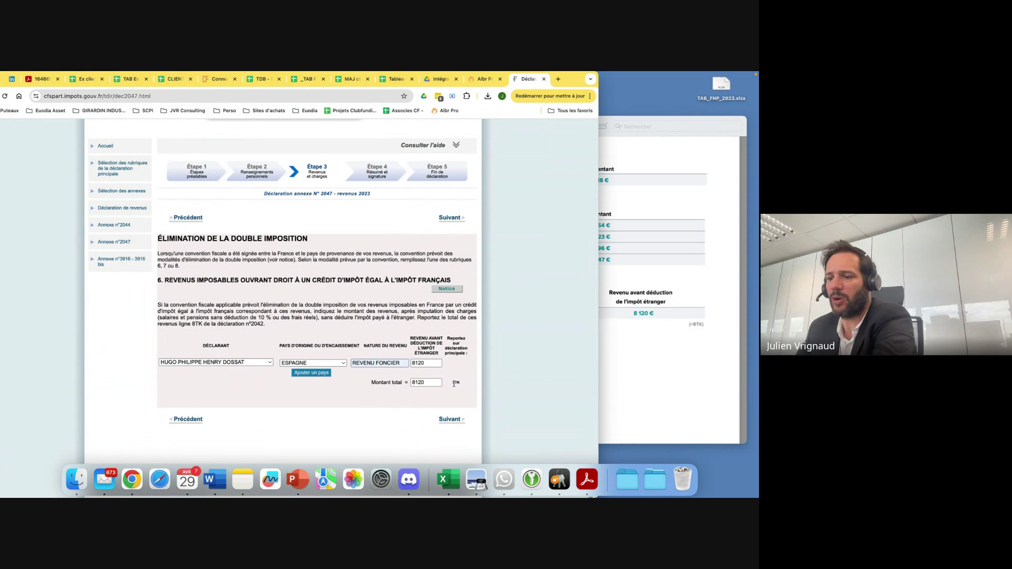
Finish annexe 2047, review the automatic report table and continue to the main declaration.
{"action": "left_click", "coordinate": [449, 419]}
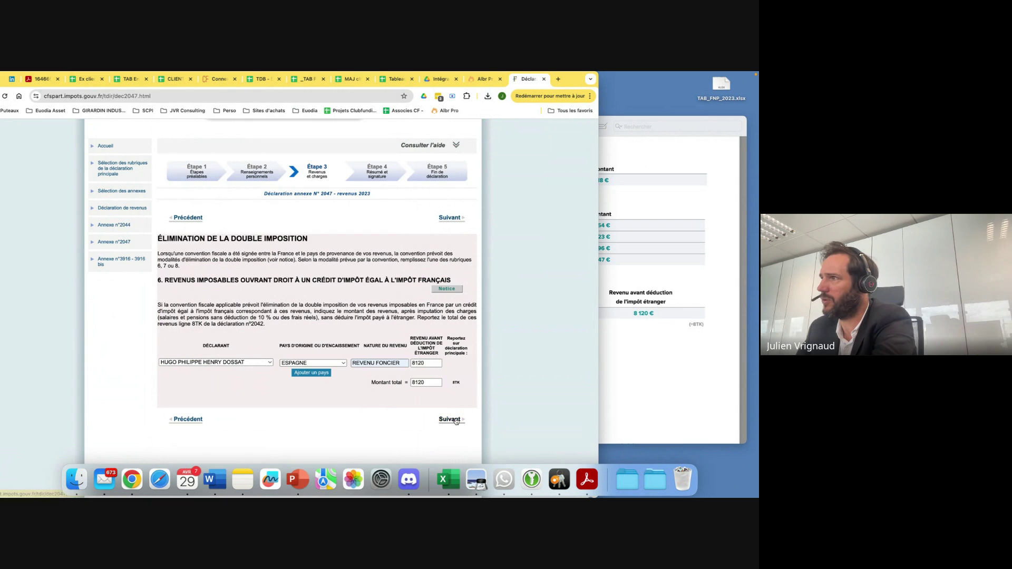
{"action": "scroll", "coordinate": [366, 346], "scroll_direction": "down", "scroll_amount": 1}
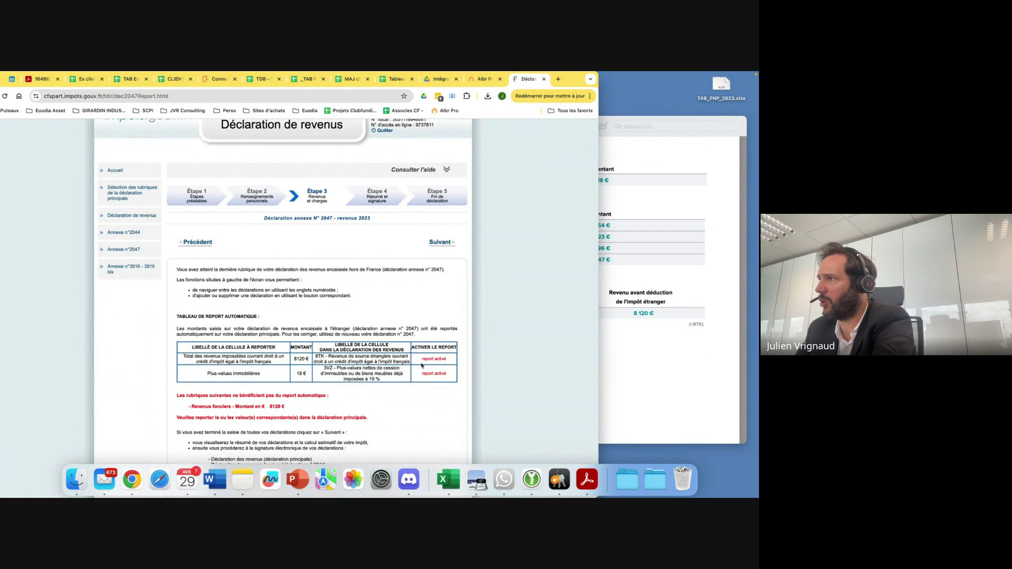
{"action": "scroll", "coordinate": [423, 392], "scroll_direction": "down", "scroll_amount": 5}
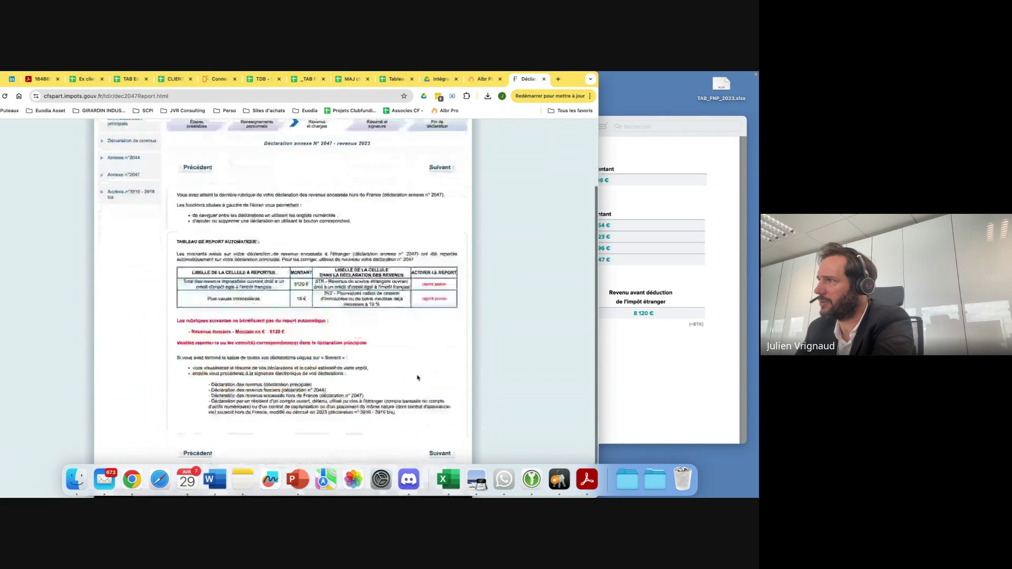
{"action": "left_click", "coordinate": [441, 427]}
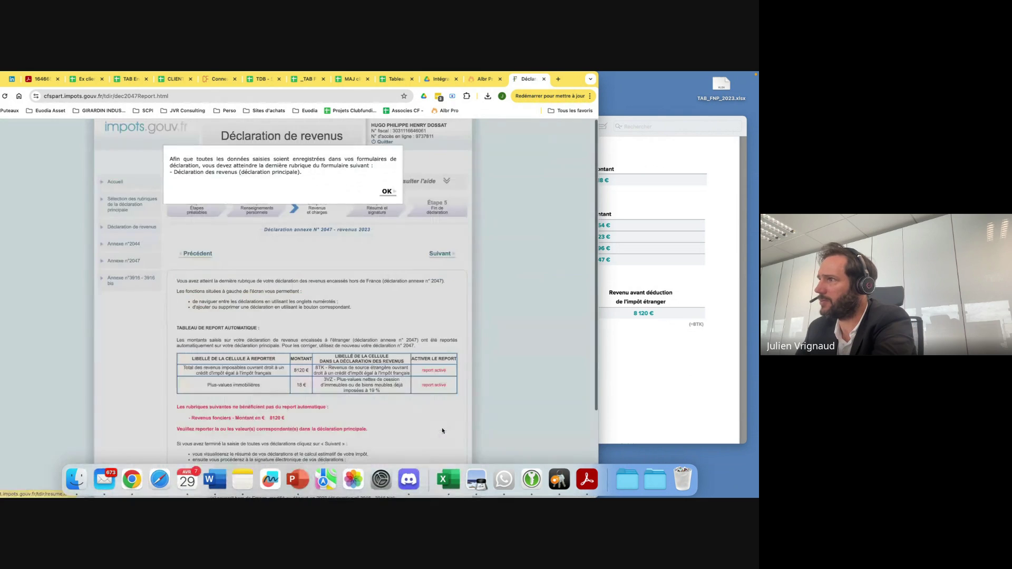
{"action": "left_click", "coordinate": [387, 192]}
{"action": "left_click", "coordinate": [387, 213]}
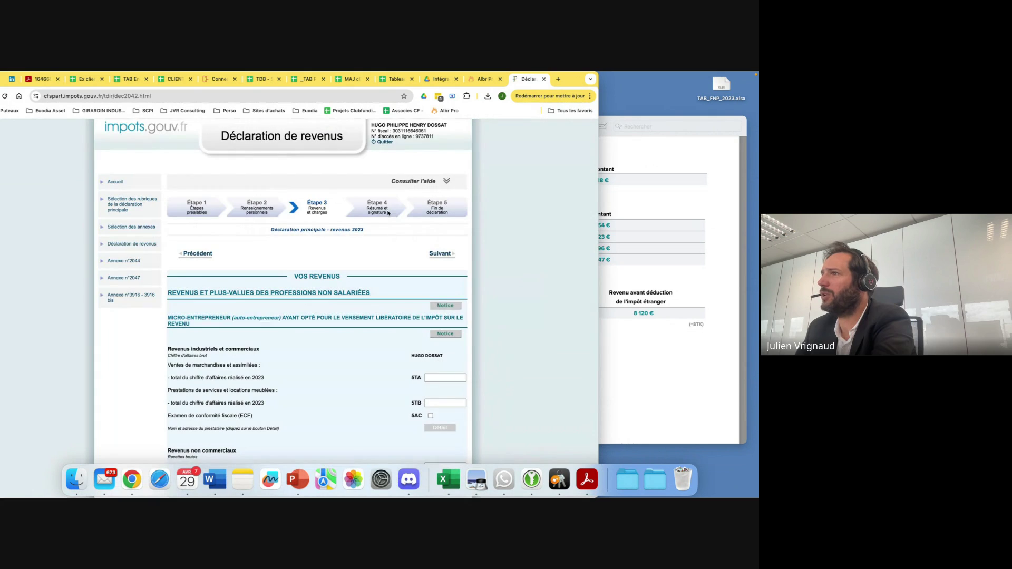
Return from the non-salaried professions page to Plus-values et gains divers in the main declaration, accepting the unsaved data notice.
{"action": "scroll", "coordinate": [354, 356], "scroll_direction": "down", "scroll_amount": 4}
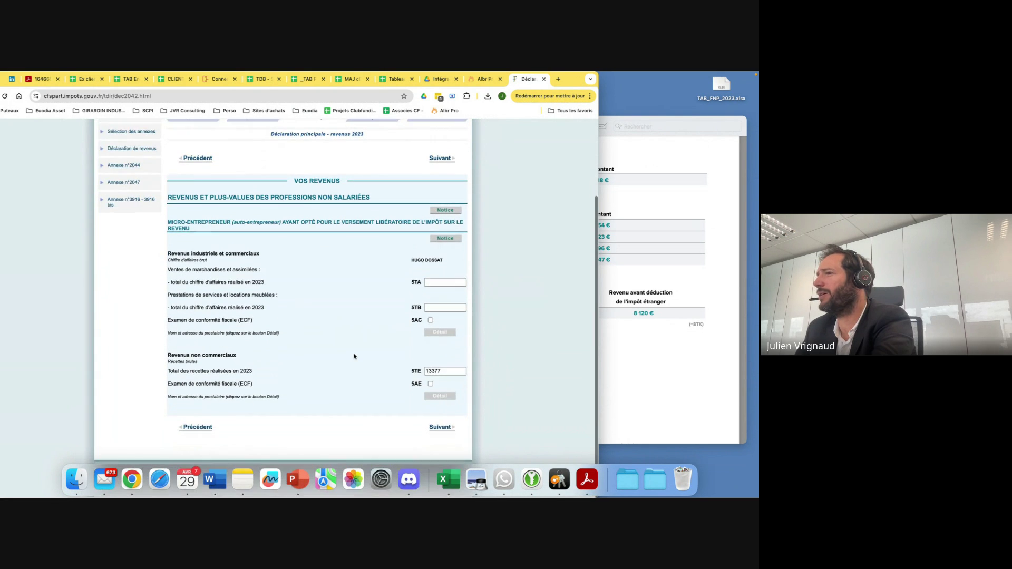
{"action": "left_click", "coordinate": [198, 427]}
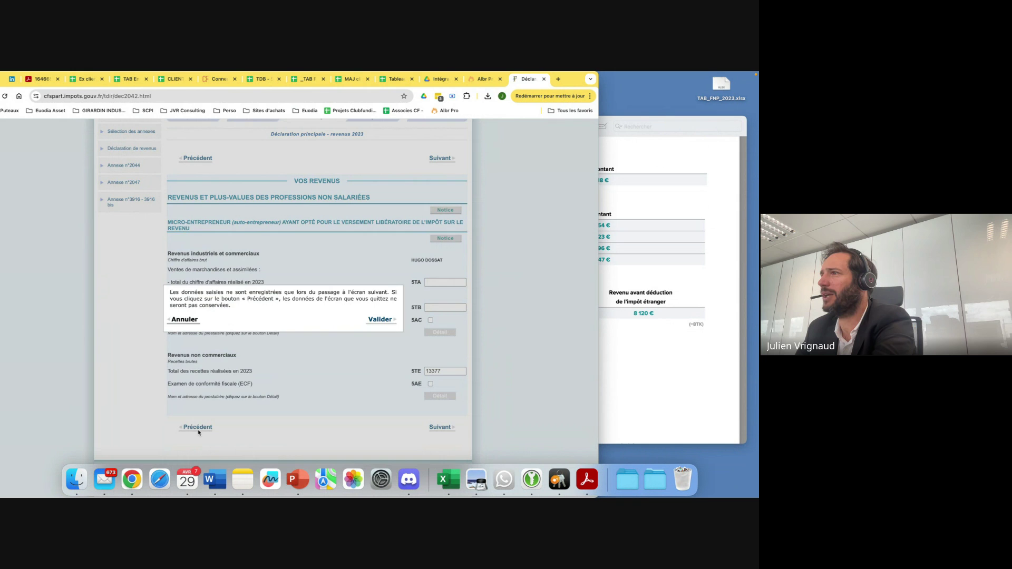
{"action": "left_click", "coordinate": [382, 318]}
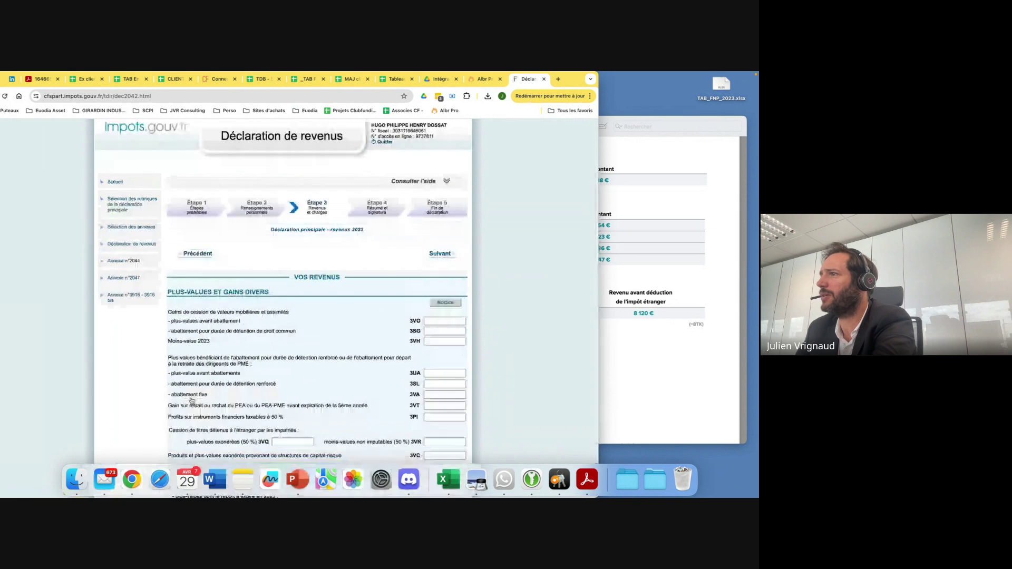
Set line 3VZ, net property gains already taxed at 19 %, to 18 and continue to Revenus fonciers.
{"action": "scroll", "coordinate": [191, 400], "scroll_direction": "down", "scroll_amount": 10}
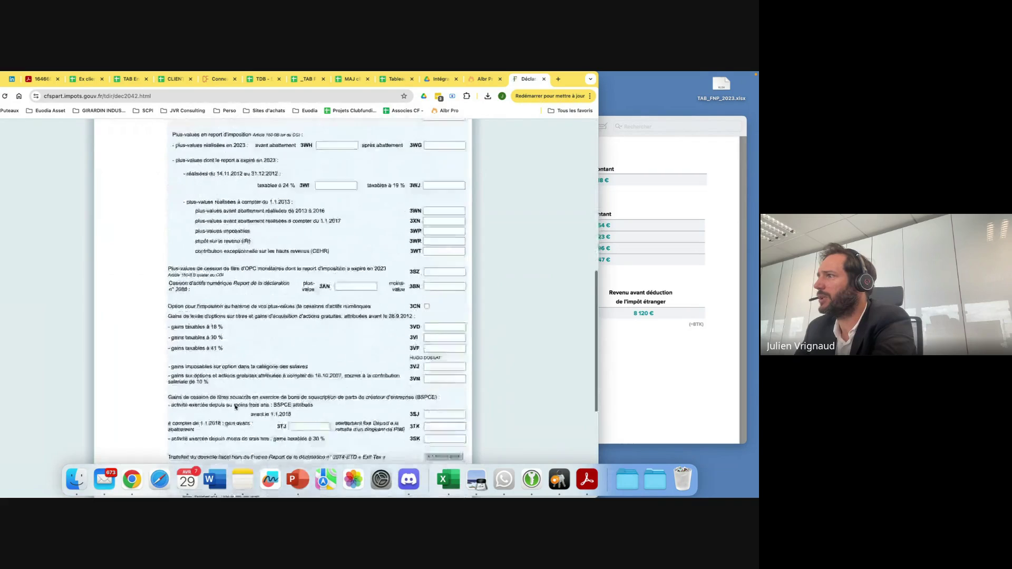
{"action": "scroll", "coordinate": [235, 407], "scroll_direction": "down", "scroll_amount": 5}
{"action": "left_click", "coordinate": [430, 421]}
{"action": "type", "text": "1"}
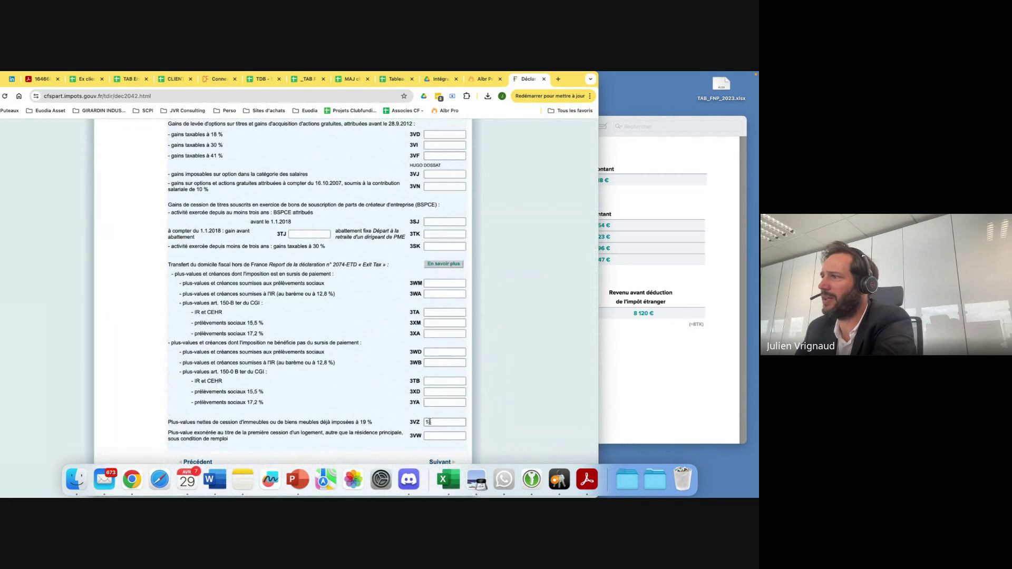
{"action": "type", "text": "8"}
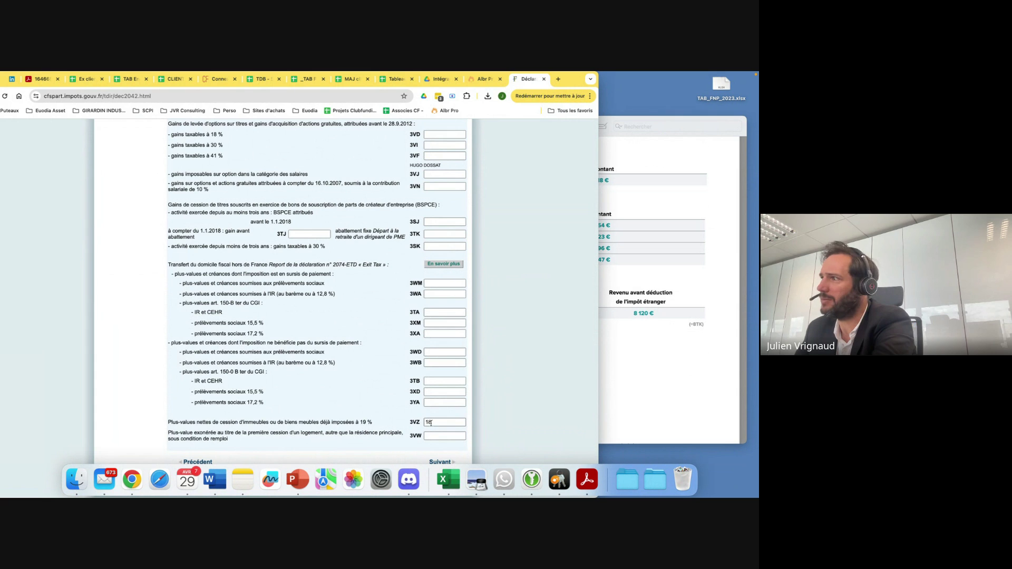
{"action": "scroll", "coordinate": [433, 422], "scroll_direction": "down", "scroll_amount": 1}
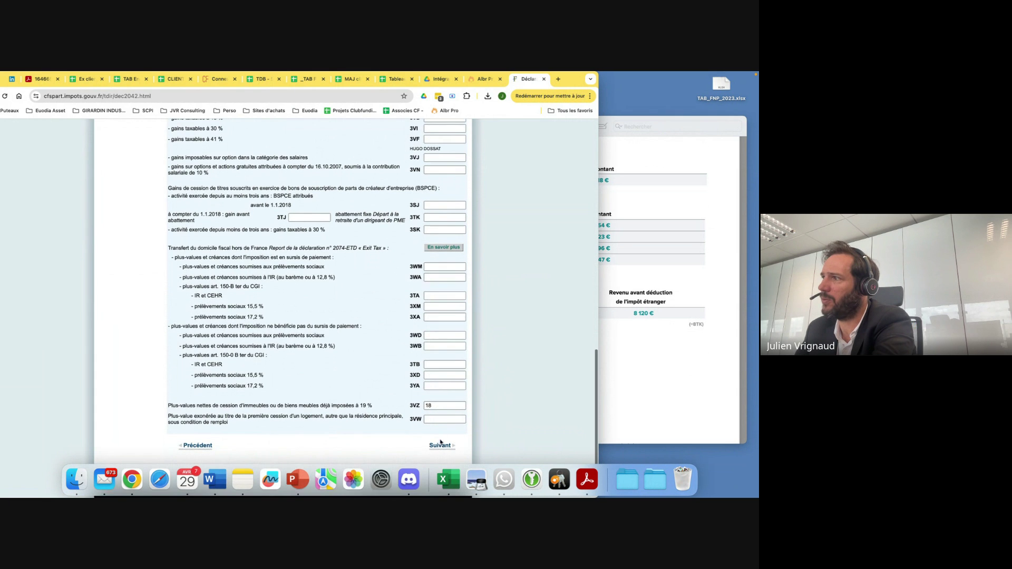
{"action": "left_click", "coordinate": [441, 449]}
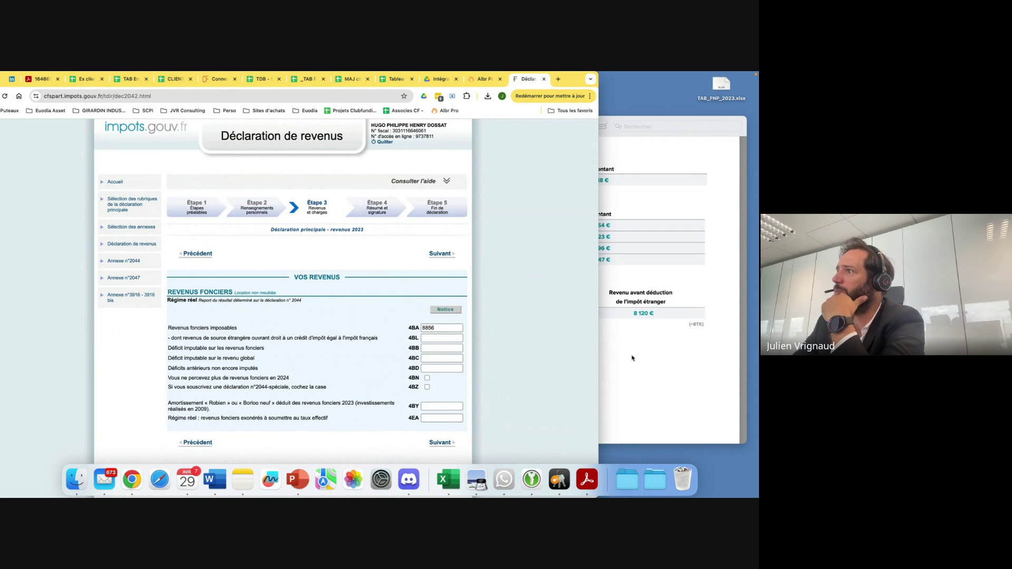
Look up the amount for line 4BL, foreign-source property income, in the Annexe 2042 section of IFU Anonyme.pdf.
{"action": "left_click_drag", "start_coordinate": [408, 338], "coordinate": [421, 341]}
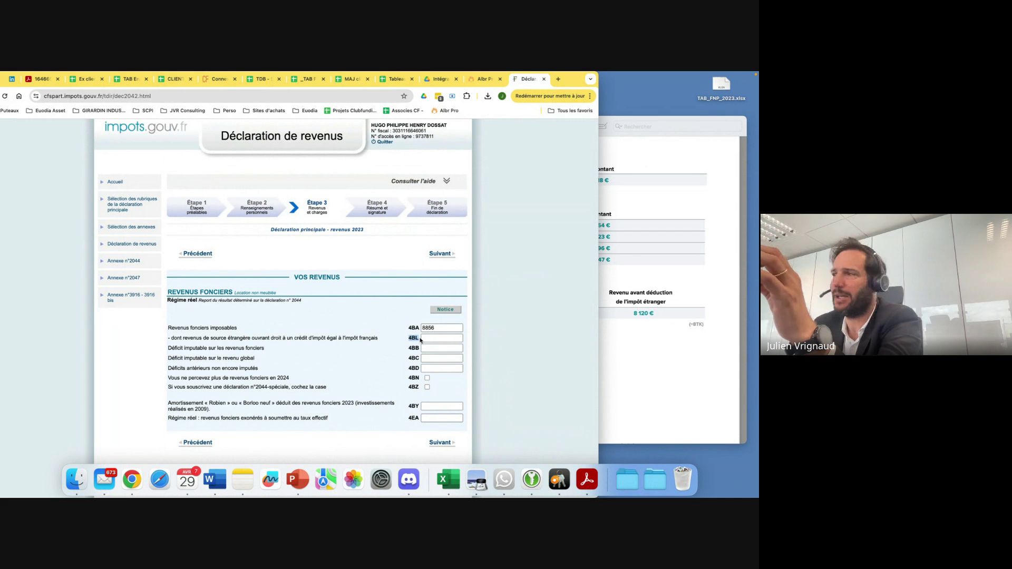
{"action": "left_click", "coordinate": [681, 373]}
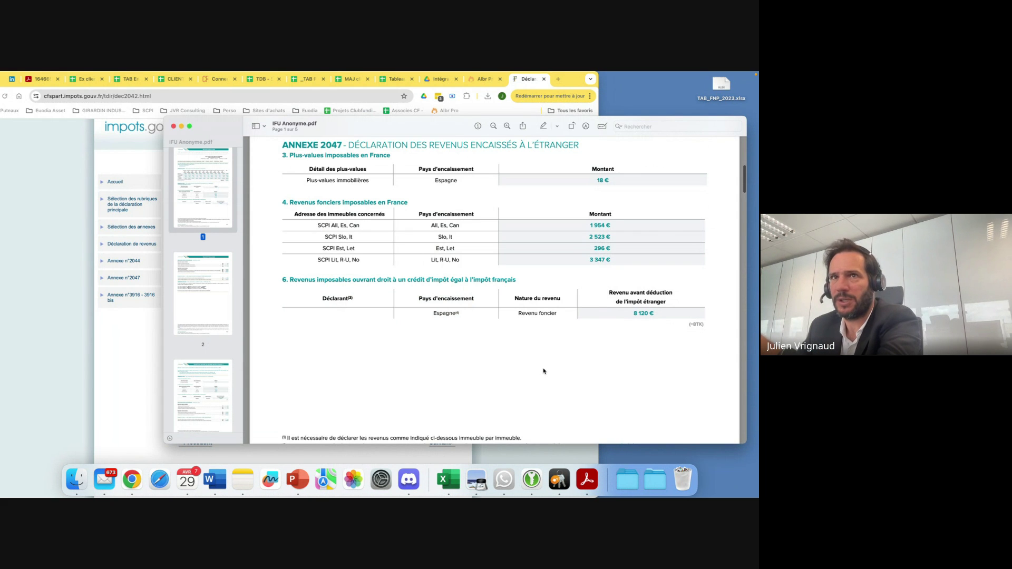
{"action": "scroll", "coordinate": [494, 317], "scroll_direction": "down", "scroll_amount": 15}
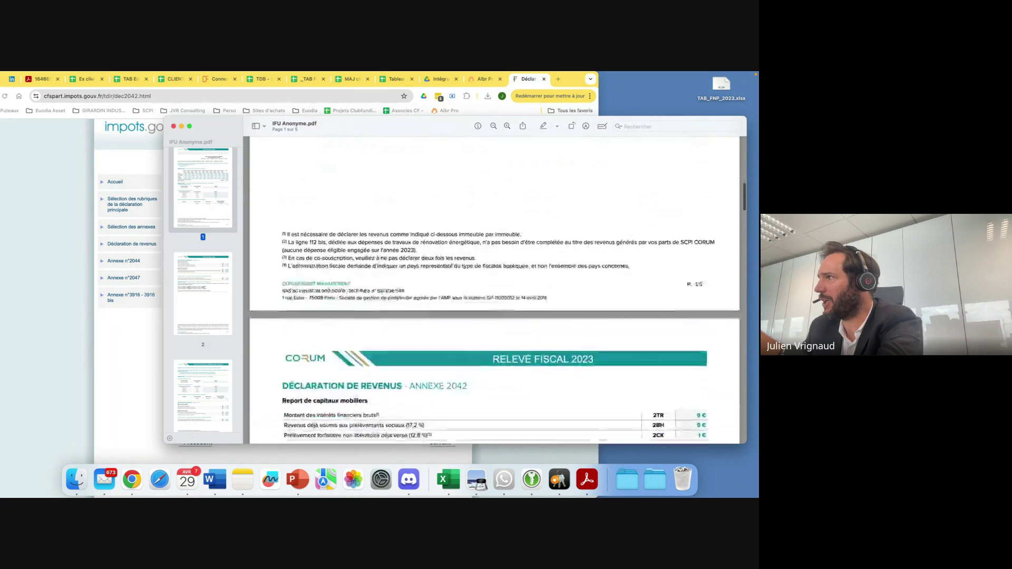
{"action": "scroll", "coordinate": [494, 317], "scroll_direction": "up", "scroll_amount": 5}
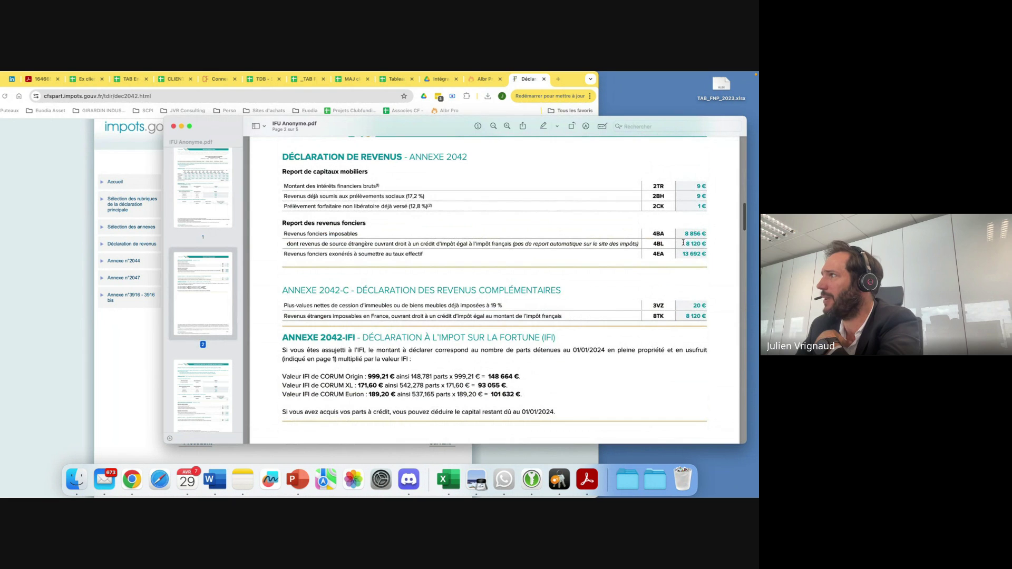
{"action": "mouse_move", "coordinate": [683, 243]}
{"action": "left_mouse_down"}
{"action": "mouse_move", "coordinate": [711, 246]}
{"action": "mouse_move", "coordinate": [697, 244]}
{"action": "left_mouse_up"}
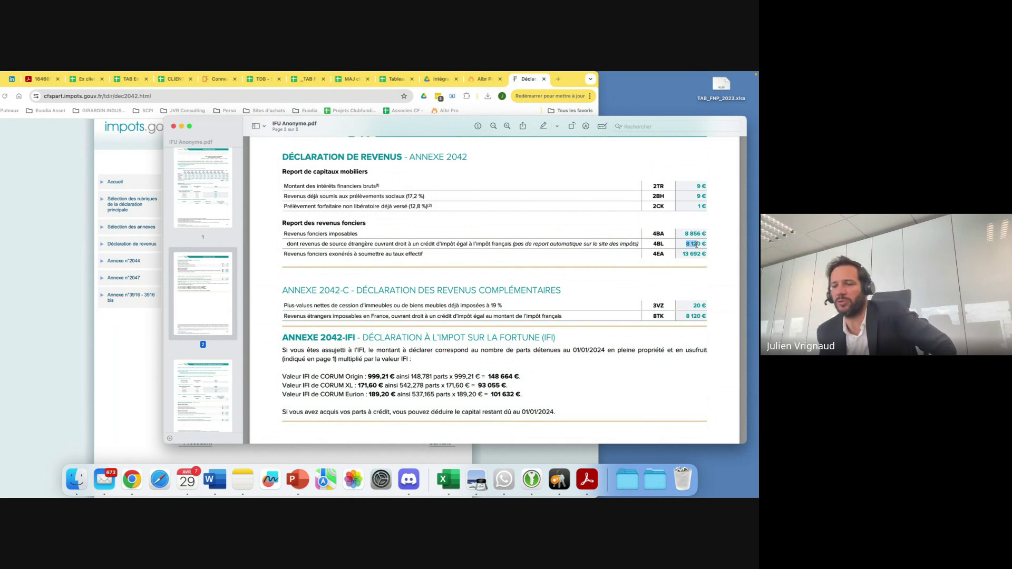
{"action": "left_click_drag", "start_coordinate": [696, 244], "coordinate": [699, 244]}
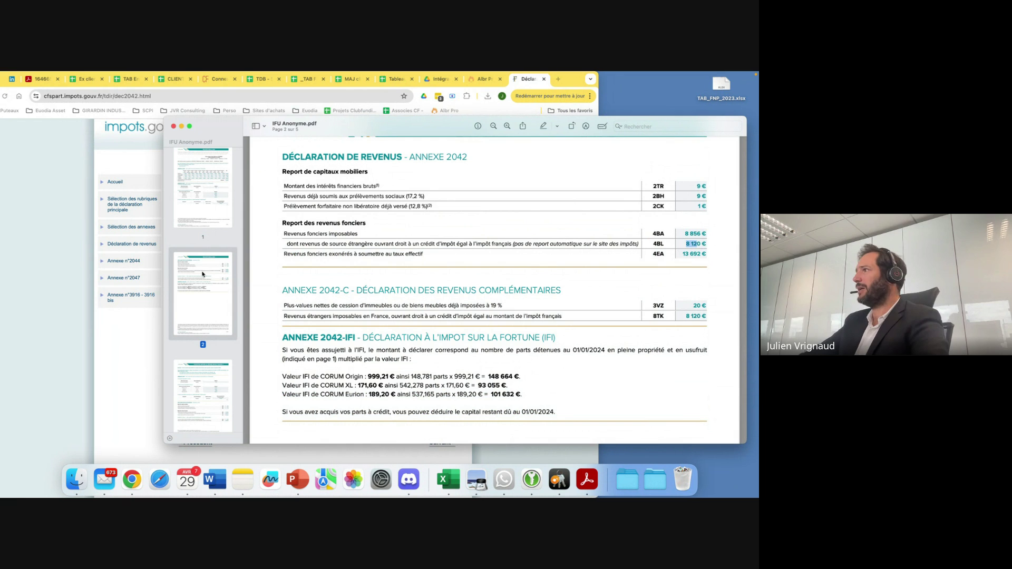
Set line 4BL, foreign-source property income entitling to a French tax credit, to 8120 in the Revenus fonciers section.
{"action": "left_click", "coordinate": [148, 348]}
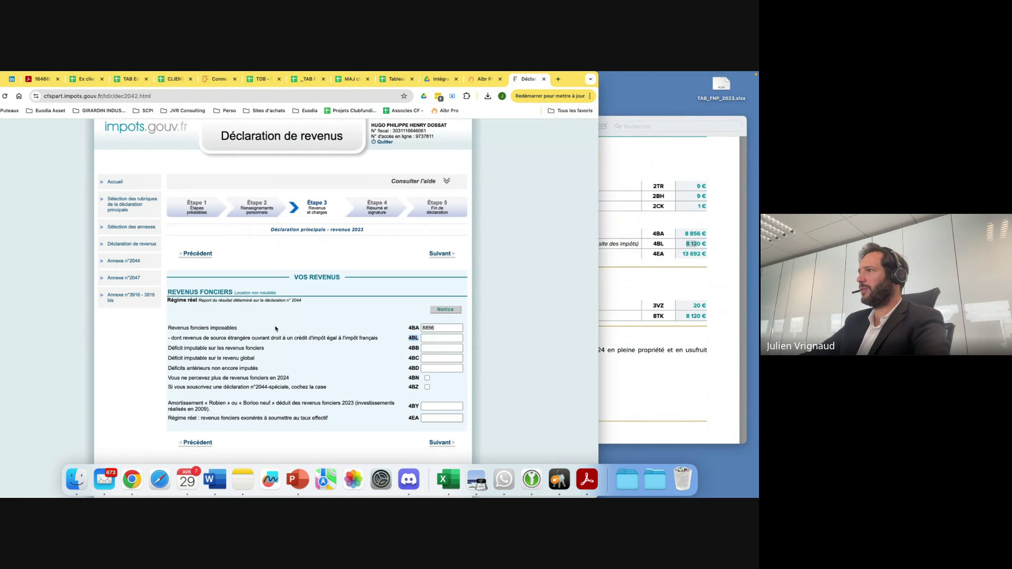
{"action": "left_click", "coordinate": [435, 337]}
{"action": "type", "text": "8120"}
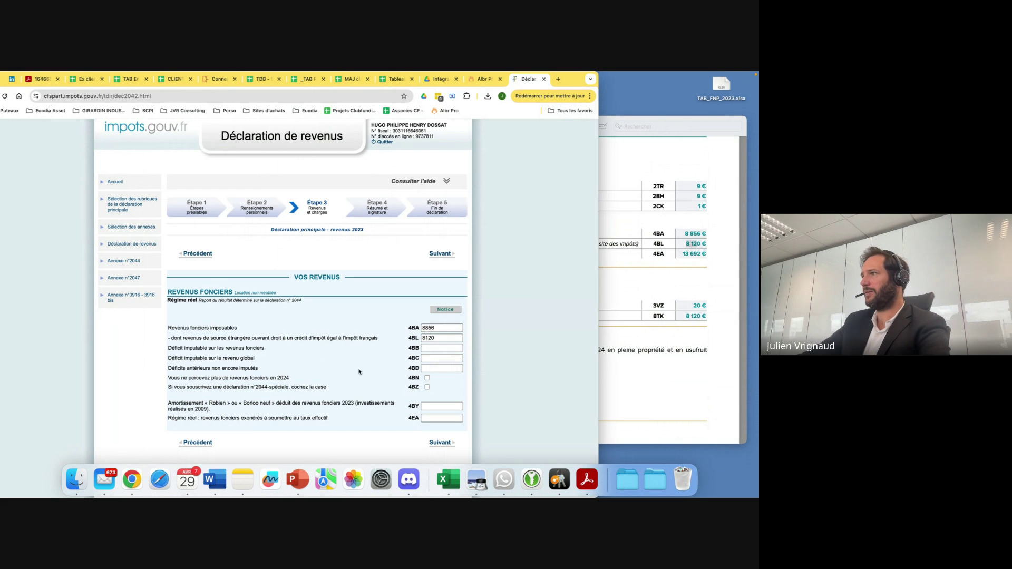
Look up line 4EA, exempt property income subject to the effective rate, in IFU Anonyme.pdf, set it to 13692 and continue to the following section.
{"action": "left_click", "coordinate": [659, 257]}
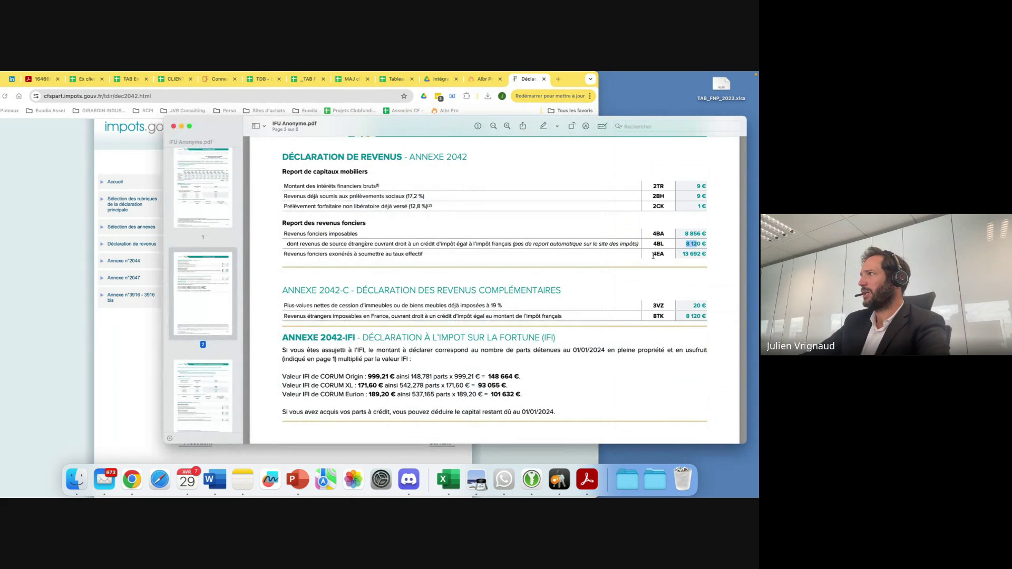
{"action": "left_click", "coordinate": [654, 244]}
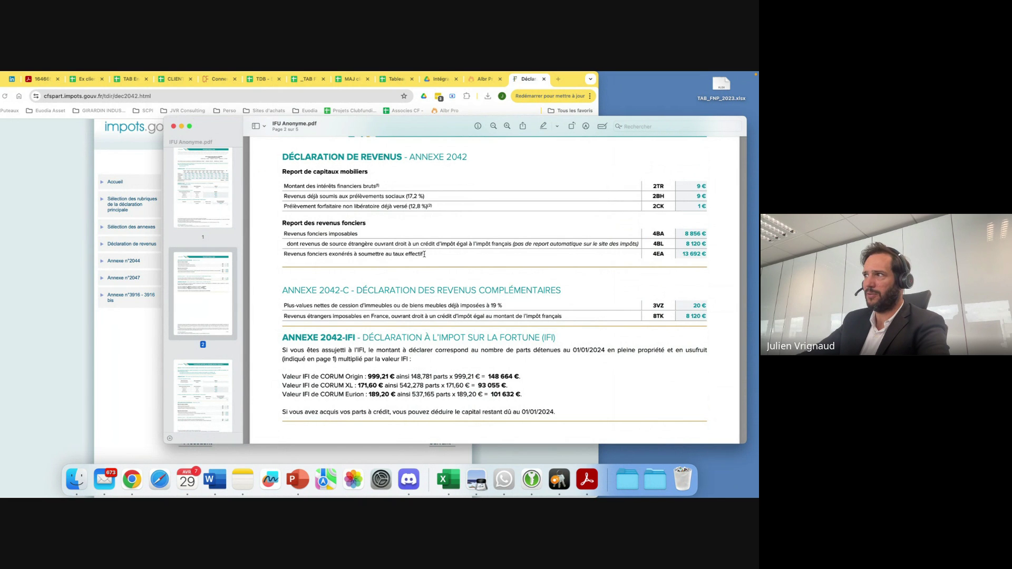
{"action": "left_click_drag", "start_coordinate": [424, 252], "coordinate": [274, 254]}
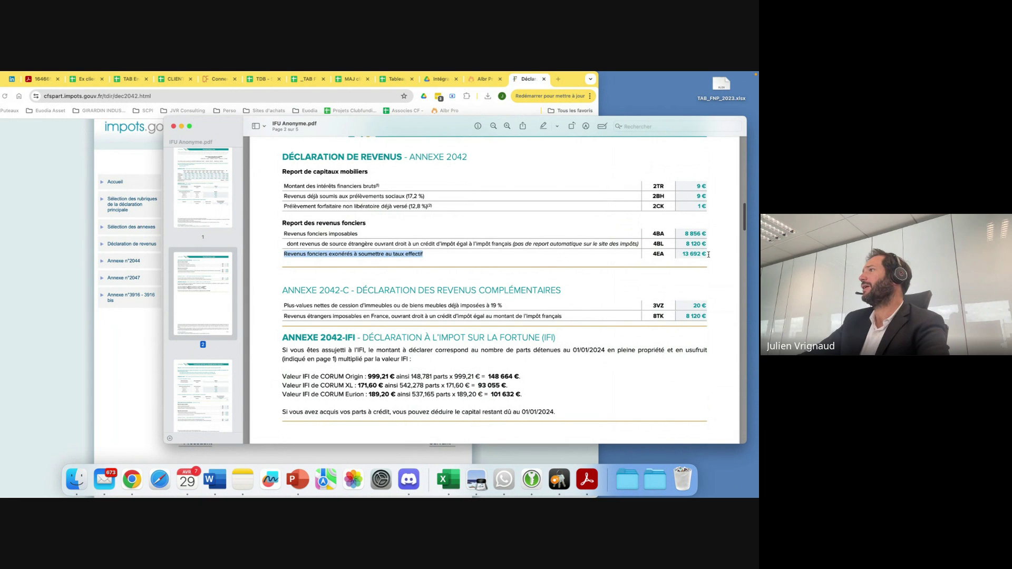
{"action": "left_click", "coordinate": [120, 371]}
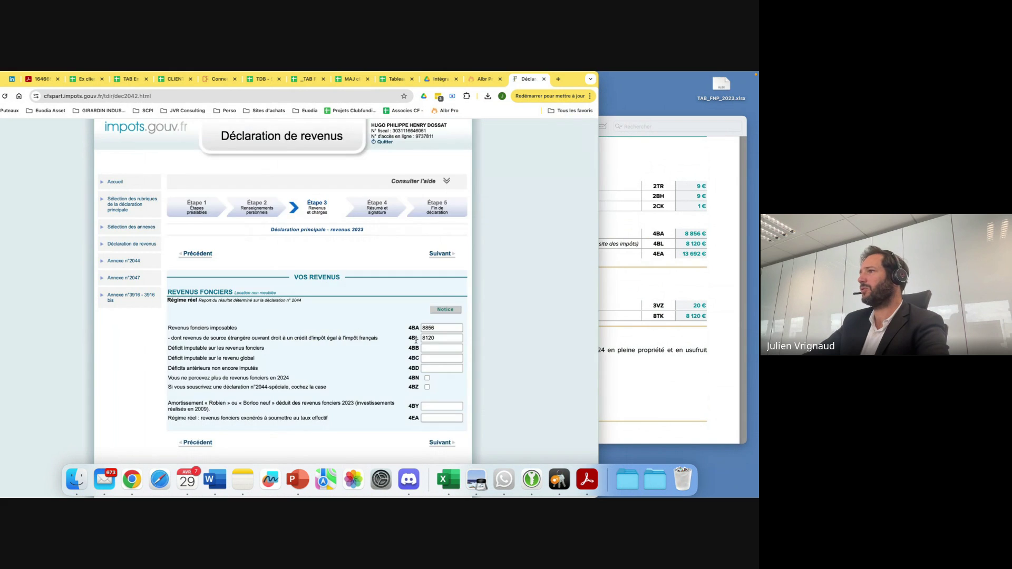
{"action": "scroll", "coordinate": [284, 316], "scroll_direction": "down", "scroll_amount": 2}
{"action": "left_click", "coordinate": [427, 385]}
{"action": "type", "text": "13692"}
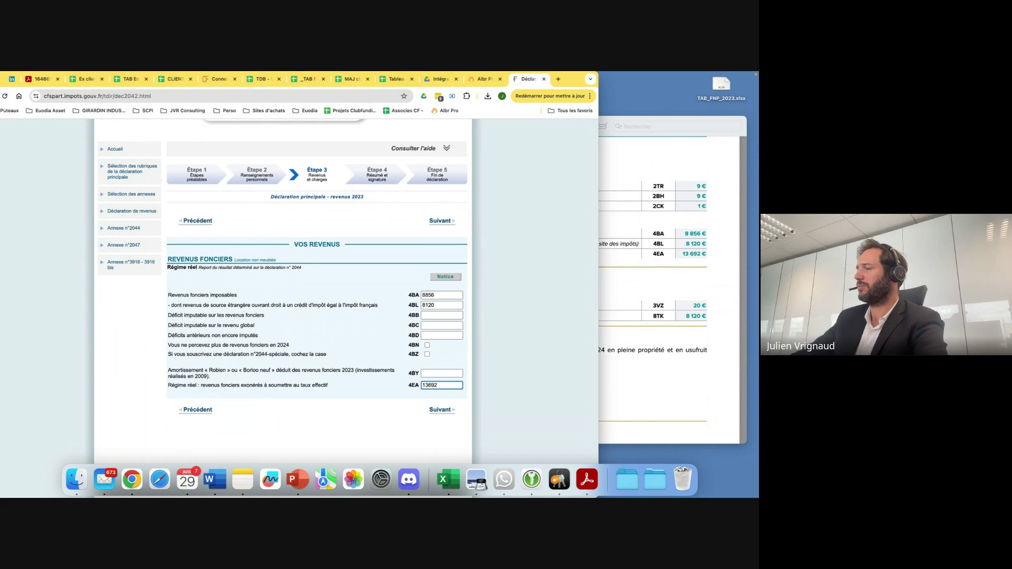
{"action": "left_click", "coordinate": [363, 453]}
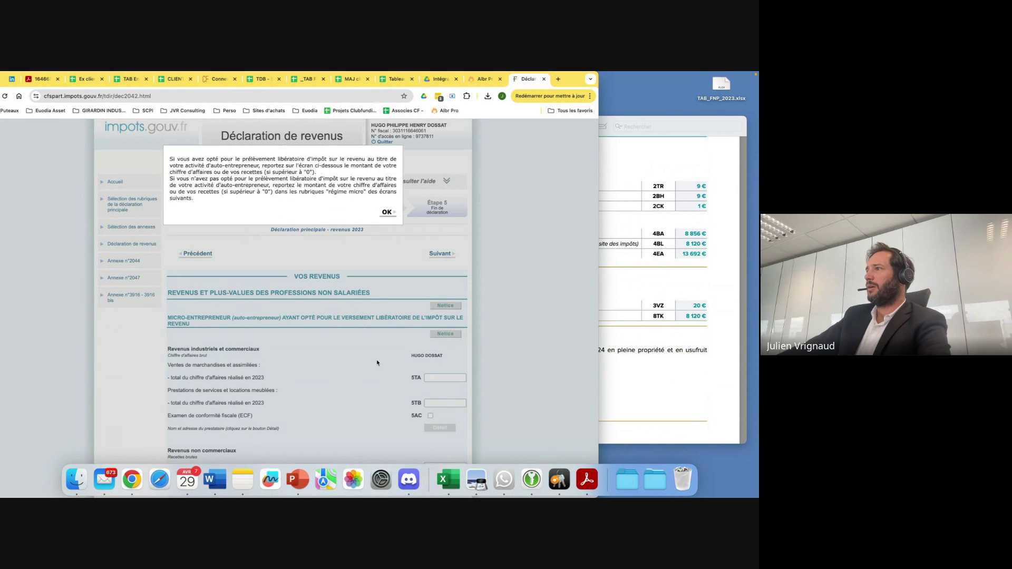
Accept the auto-entrepreneur notice and advance through the non-salaried income, business identification and deductible charges pages of the main declaration.
{"action": "left_click", "coordinate": [393, 210]}
{"action": "scroll", "coordinate": [391, 367], "scroll_direction": "down", "scroll_amount": 4}
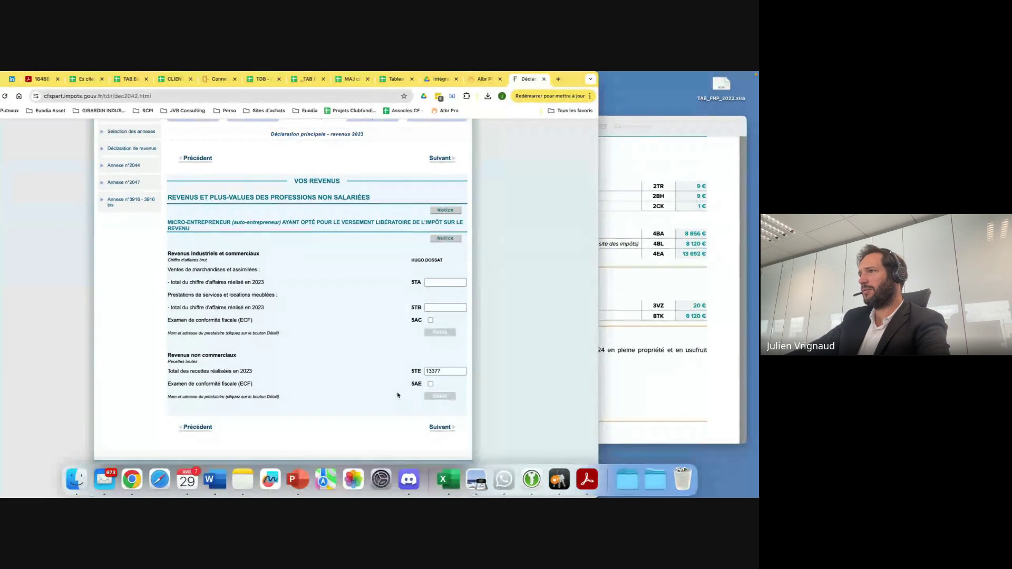
{"action": "left_click", "coordinate": [440, 428]}
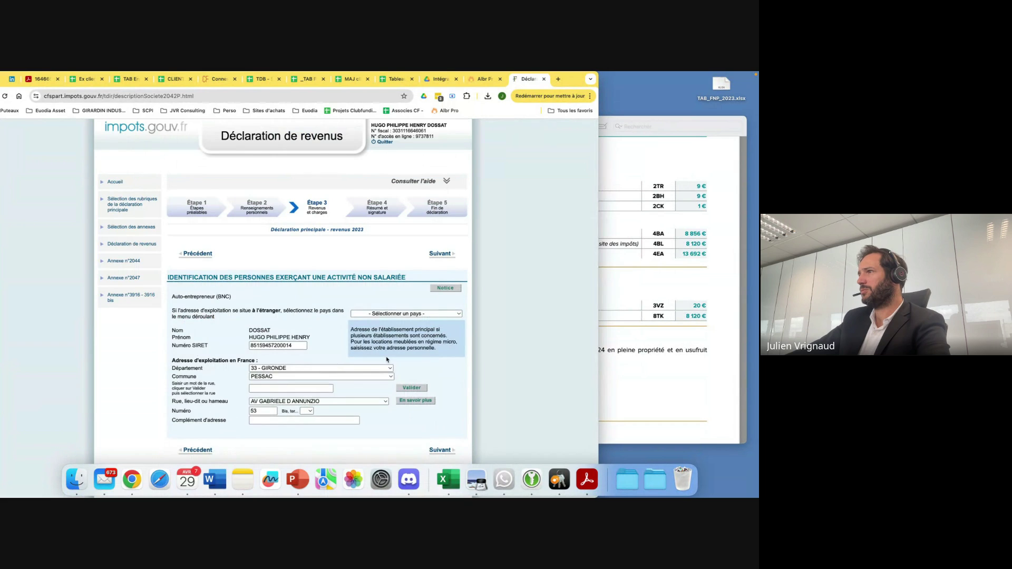
{"action": "left_click", "coordinate": [416, 401]}
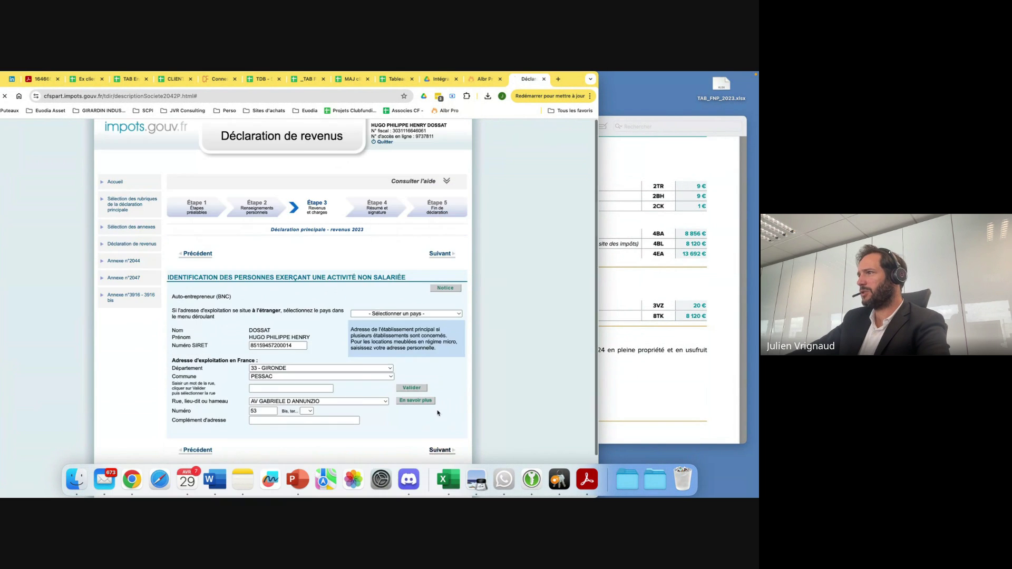
{"action": "scroll", "coordinate": [416, 395], "scroll_direction": "down", "scroll_amount": 15}
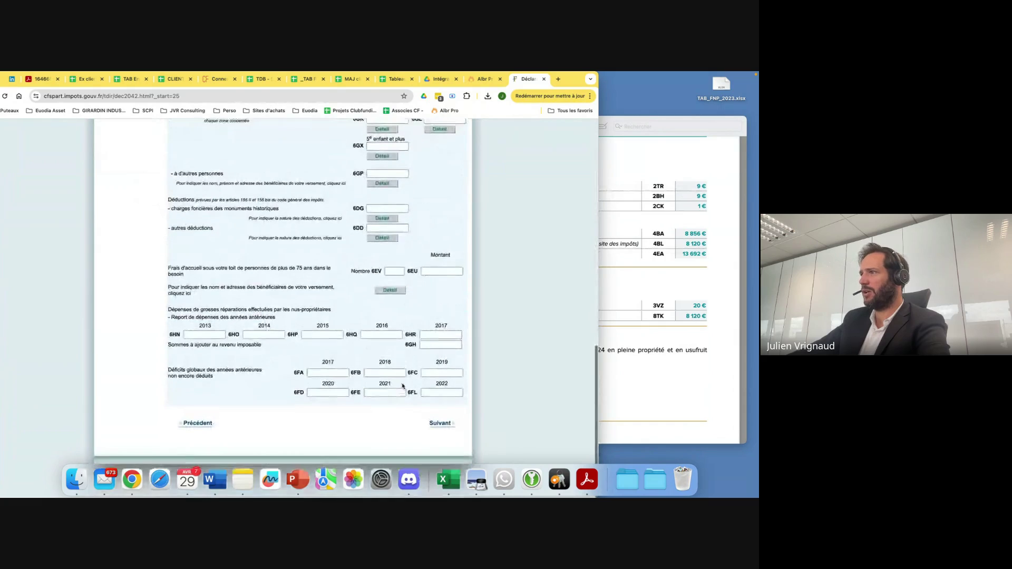
{"action": "left_click", "coordinate": [438, 425]}
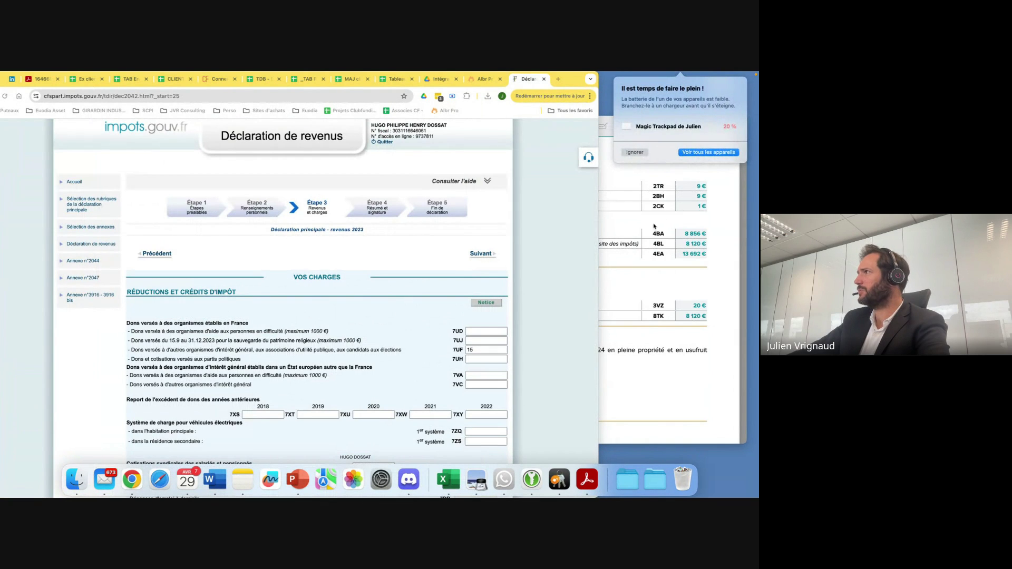
Advance through the Réductions et crédits d'impôt and Prélèvement à la source pages to the Divers section.
{"action": "scroll", "coordinate": [378, 389], "scroll_direction": "down", "scroll_amount": 10}
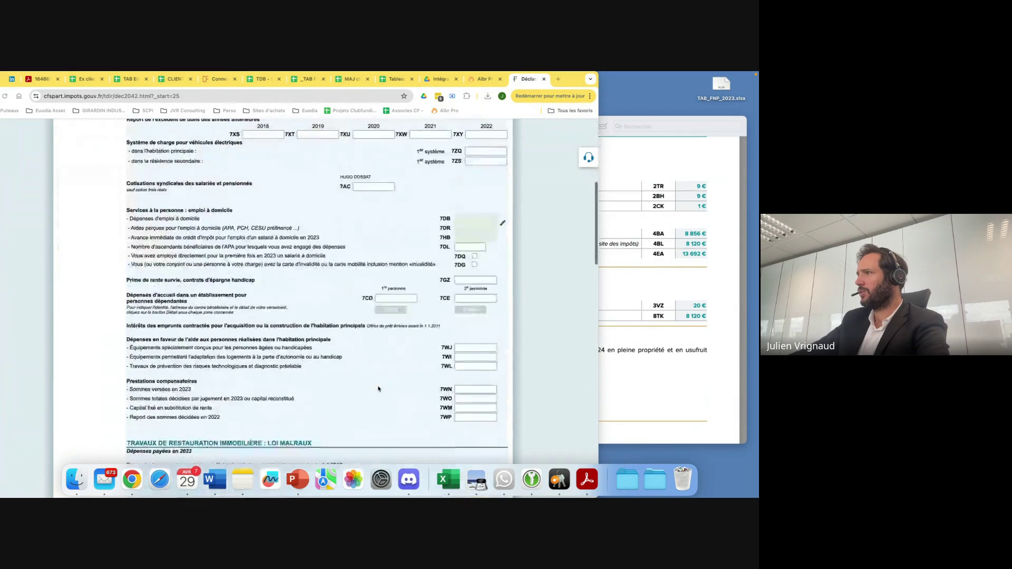
{"action": "scroll", "coordinate": [378, 389], "scroll_direction": "down", "scroll_amount": 15}
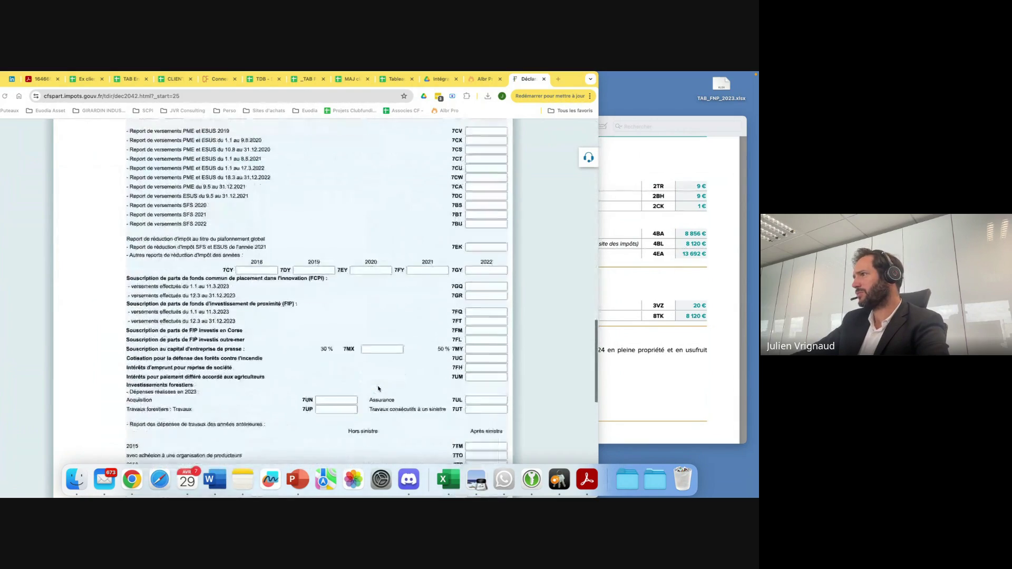
{"action": "scroll", "coordinate": [378, 389], "scroll_direction": "down", "scroll_amount": 8}
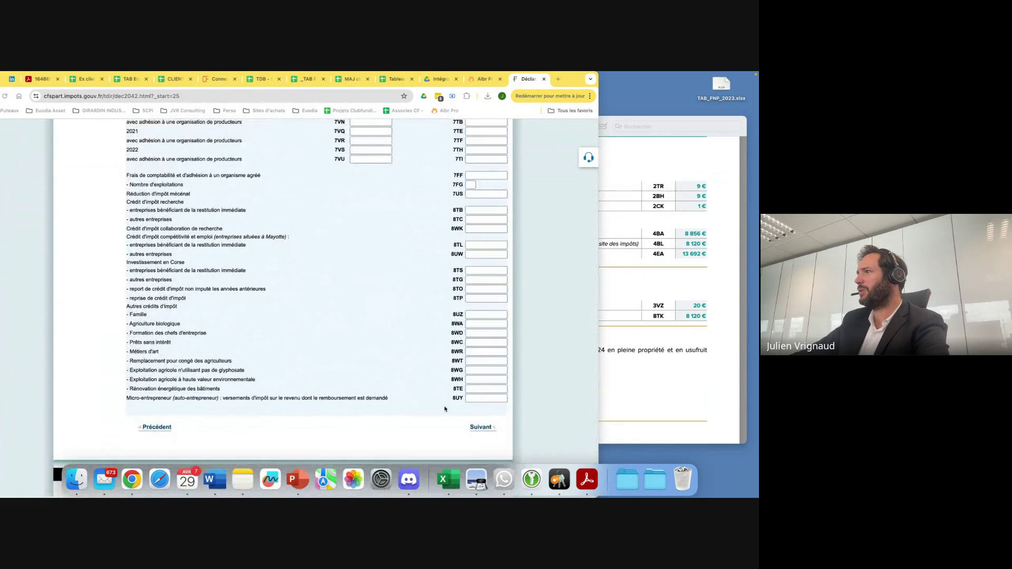
{"action": "left_click", "coordinate": [481, 428]}
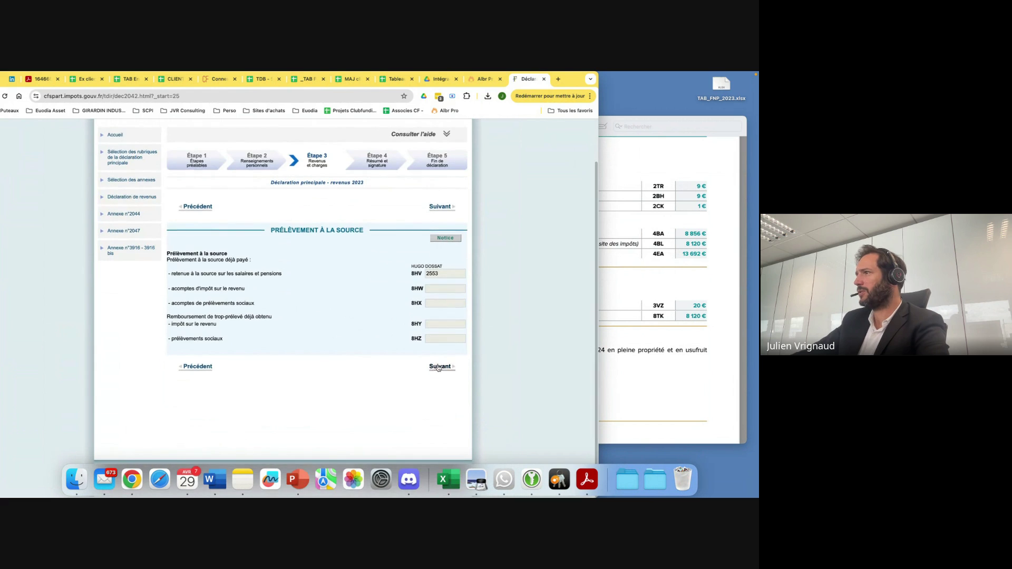
{"action": "left_click", "coordinate": [440, 413]}
Check line 8TK in the Divers section and continue to the end of the main declaration, closing the annexe 3916-3916 bis notice.
{"action": "scroll", "coordinate": [284, 373], "scroll_direction": "down", "scroll_amount": 1}
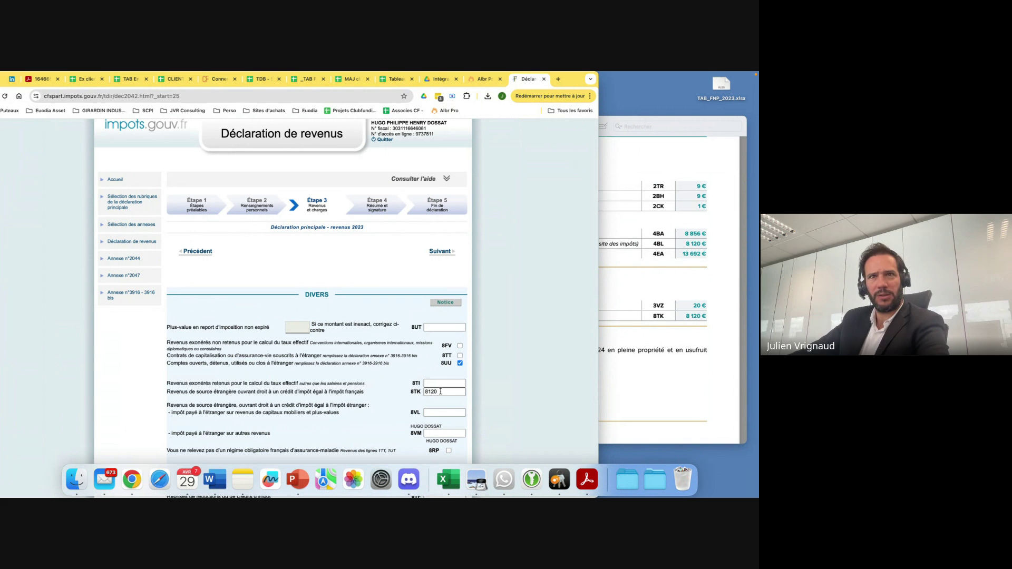
{"action": "scroll", "coordinate": [441, 391], "scroll_direction": "down", "scroll_amount": 10}
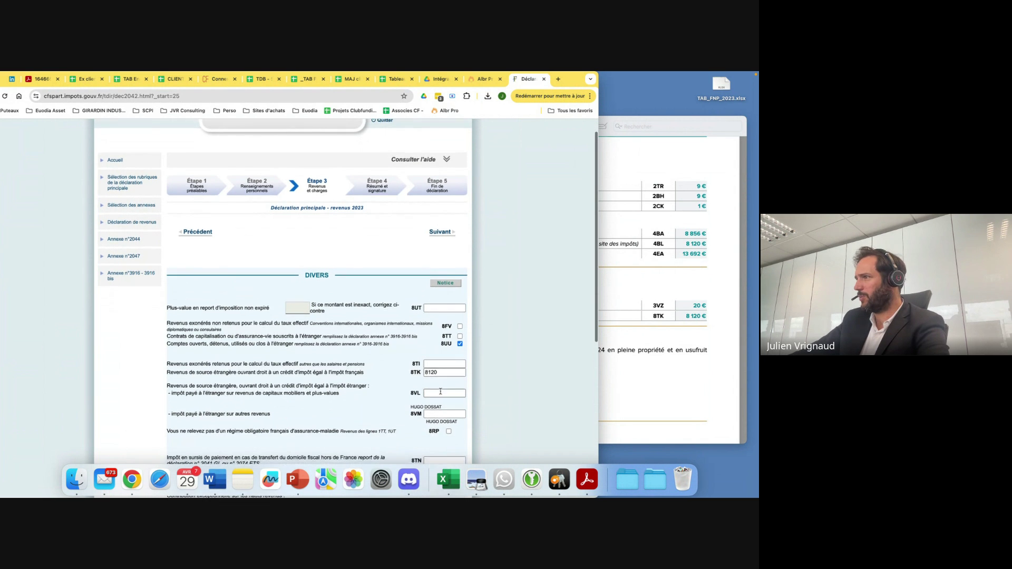
{"action": "left_click", "coordinate": [442, 423]}
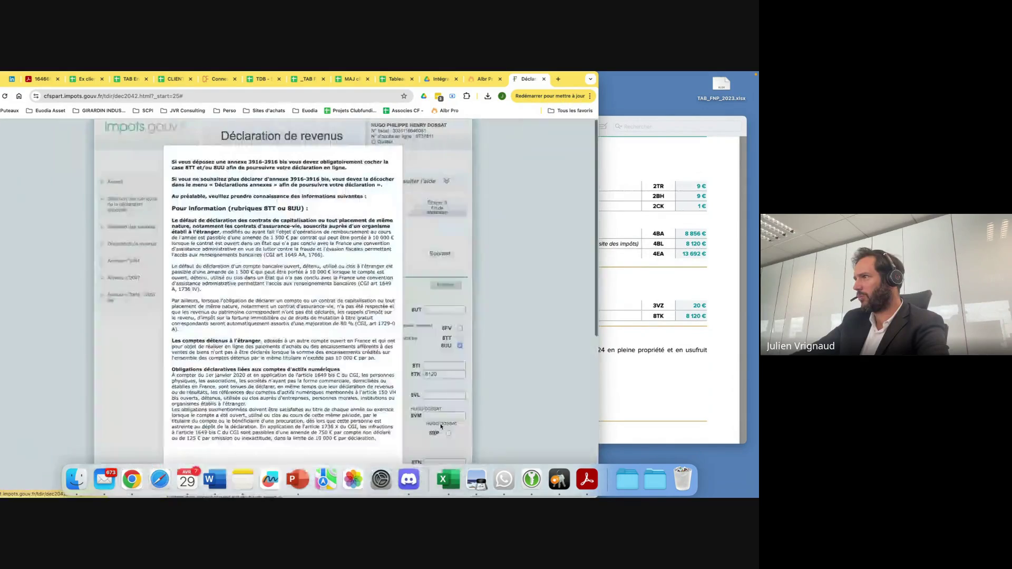
{"action": "scroll", "coordinate": [363, 224], "scroll_direction": "down", "scroll_amount": 8}
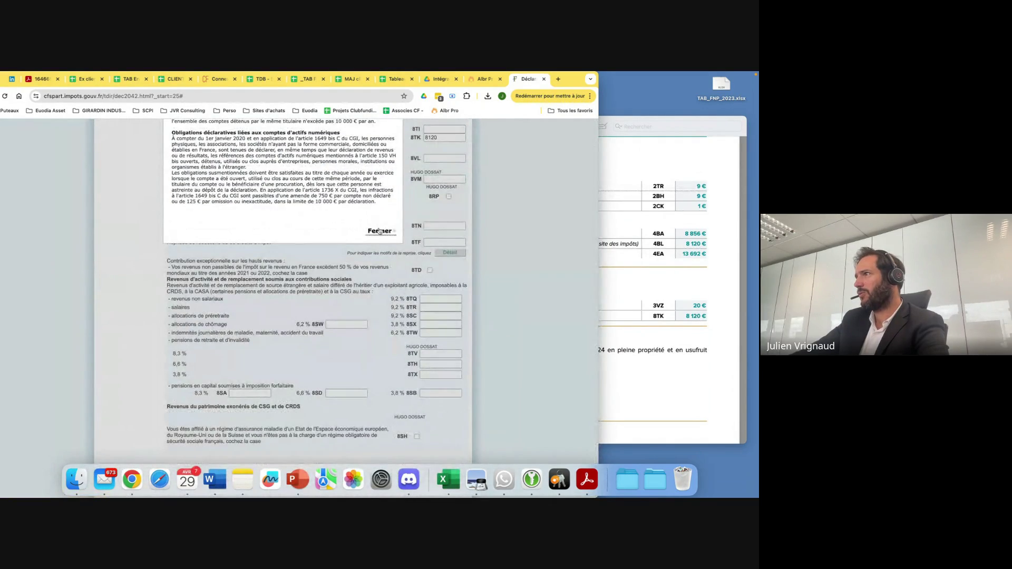
{"action": "left_click", "coordinate": [380, 232]}
{"action": "scroll", "coordinate": [452, 418], "scroll_direction": "down", "scroll_amount": 3}
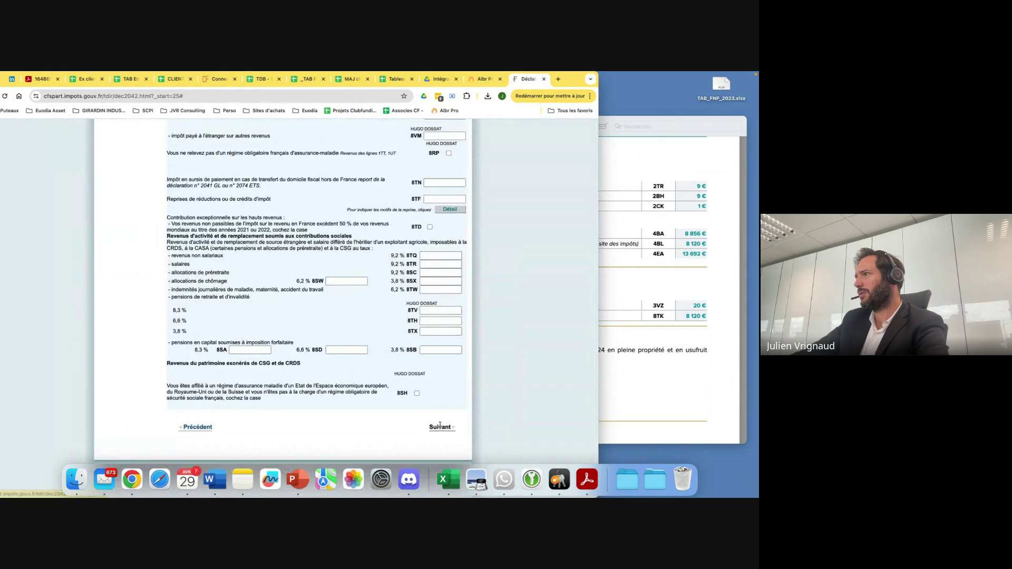
{"action": "left_click", "coordinate": [441, 426]}
{"action": "left_click", "coordinate": [443, 385]}
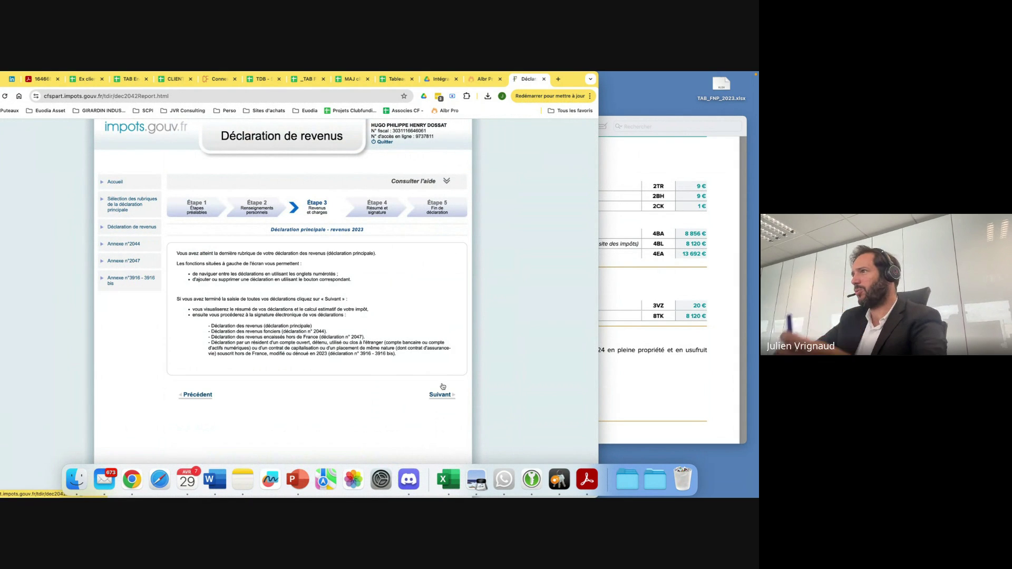
Review the Annexe 2044 and Annexe 2047 tables on page 1 of IFU Anonyme.pdf, including sections 3, 4 and 6.
{"action": "left_click", "coordinate": [640, 377]}
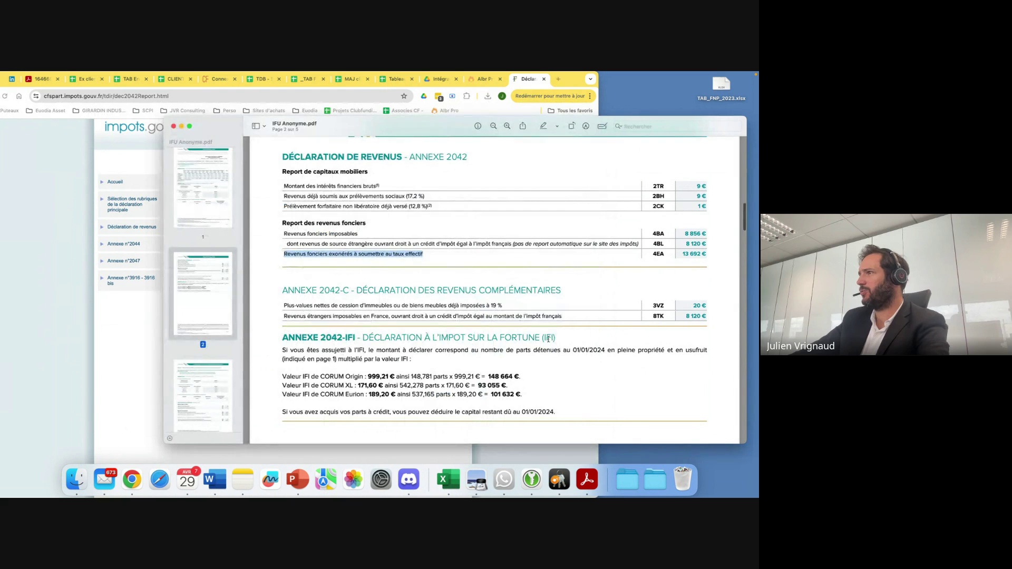
{"action": "scroll", "coordinate": [536, 336], "scroll_direction": "up", "scroll_amount": 5}
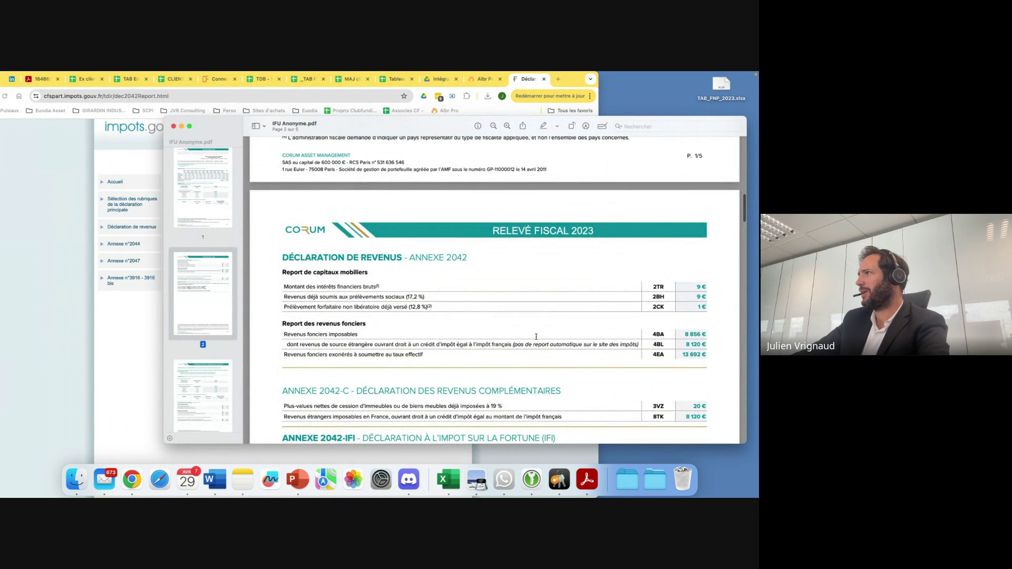
{"action": "scroll", "coordinate": [536, 336], "scroll_direction": "up", "scroll_amount": 10}
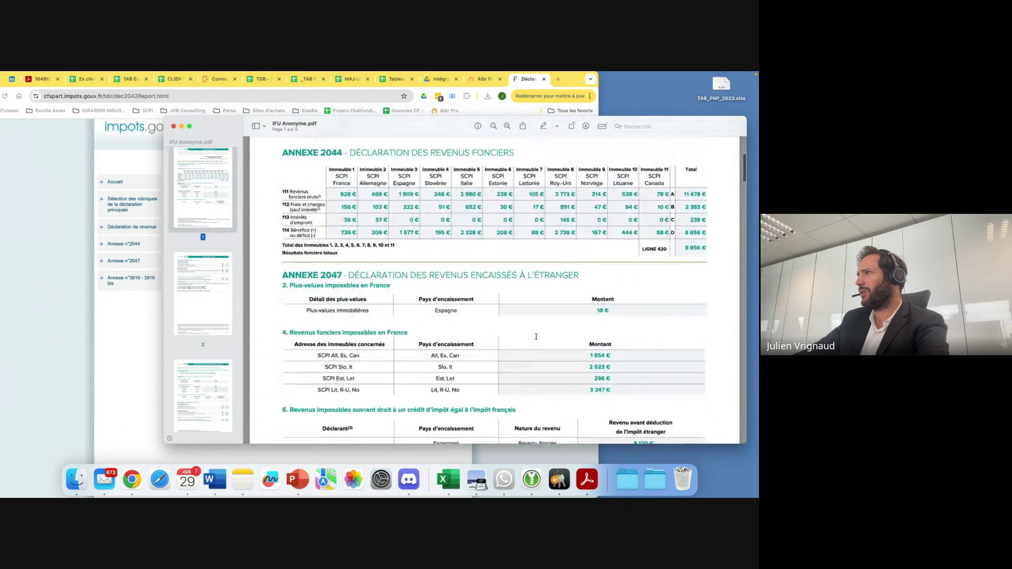
{"action": "scroll", "coordinate": [537, 336], "scroll_direction": "up", "scroll_amount": 3}
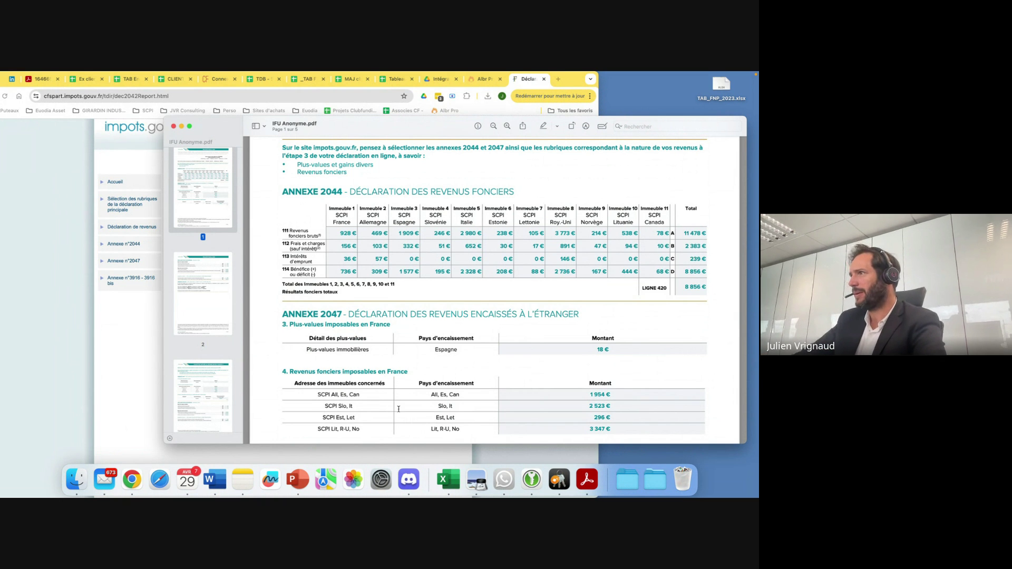
{"action": "scroll", "coordinate": [398, 409], "scroll_direction": "down", "scroll_amount": 3}
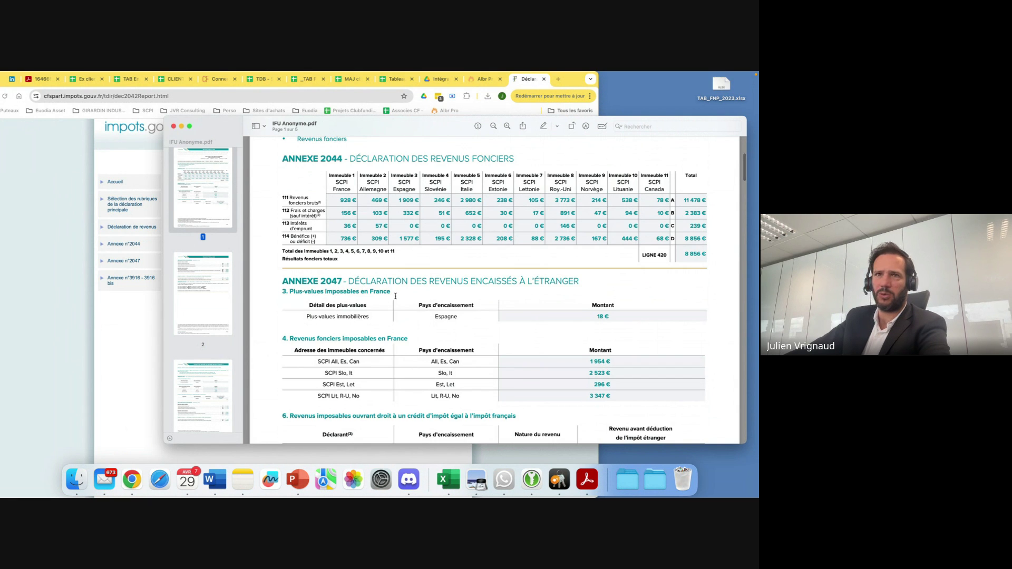
{"action": "scroll", "coordinate": [568, 320], "scroll_direction": "down", "scroll_amount": 8}
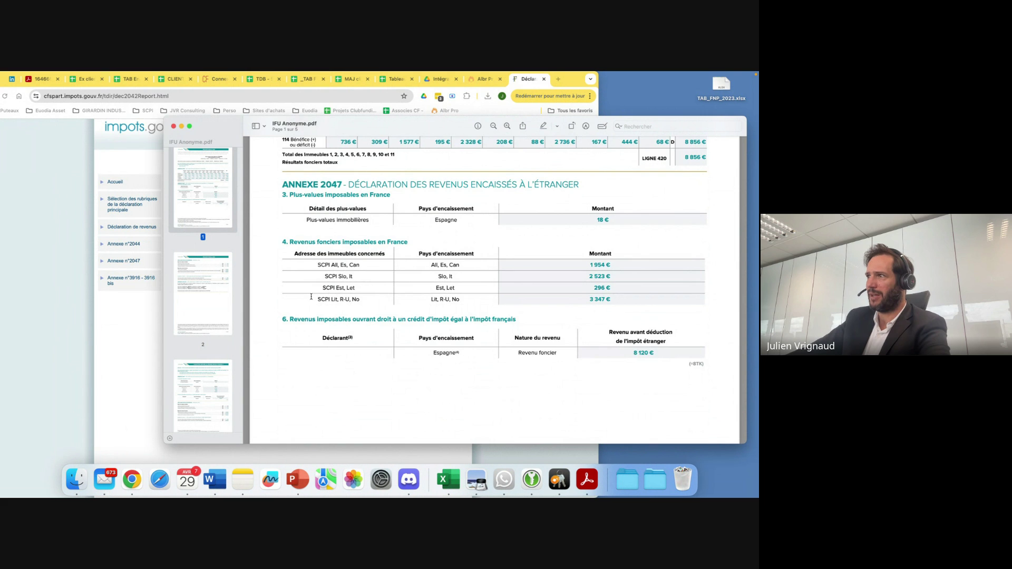
{"action": "scroll", "coordinate": [311, 297], "scroll_direction": "down", "scroll_amount": 3}
{"action": "scroll", "coordinate": [285, 271], "scroll_direction": "down", "scroll_amount": 2}
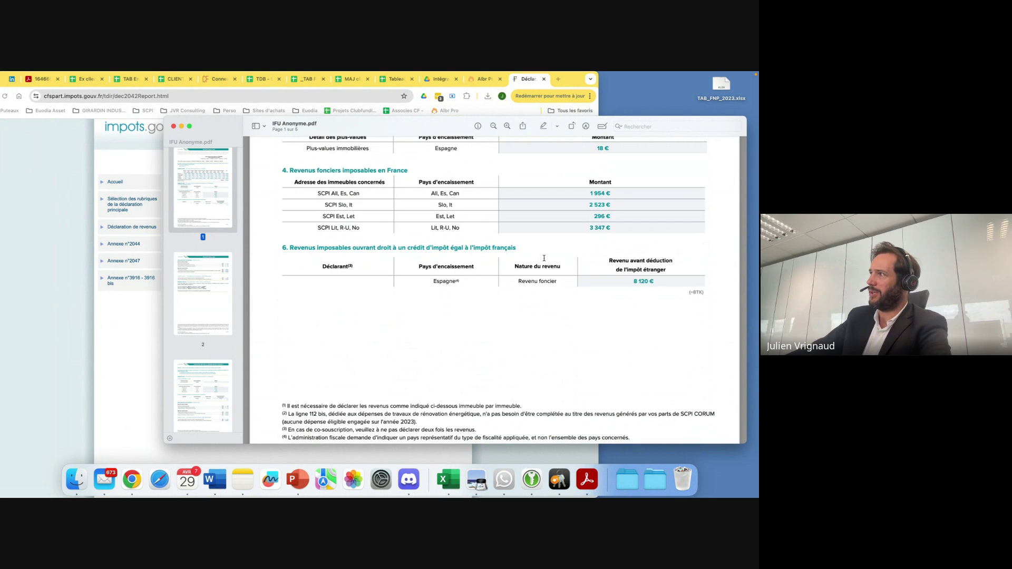
Review the Annexe 2042, 2042-C and 2042-IFI sections of the tax statement, then the page for the micro-foncier regime.
{"action": "scroll", "coordinate": [552, 273], "scroll_direction": "down", "scroll_amount": 5}
{"action": "scroll", "coordinate": [552, 273], "scroll_direction": "down", "scroll_amount": 9}
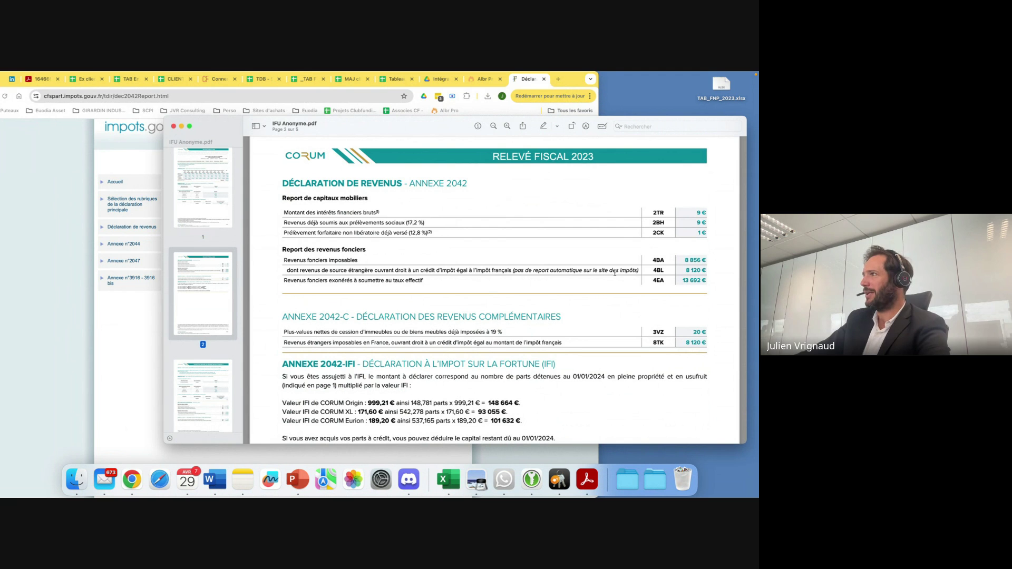
{"action": "scroll", "coordinate": [525, 304], "scroll_direction": "down", "scroll_amount": 2}
{"action": "scroll", "coordinate": [524, 304], "scroll_direction": "down", "scroll_amount": 5}
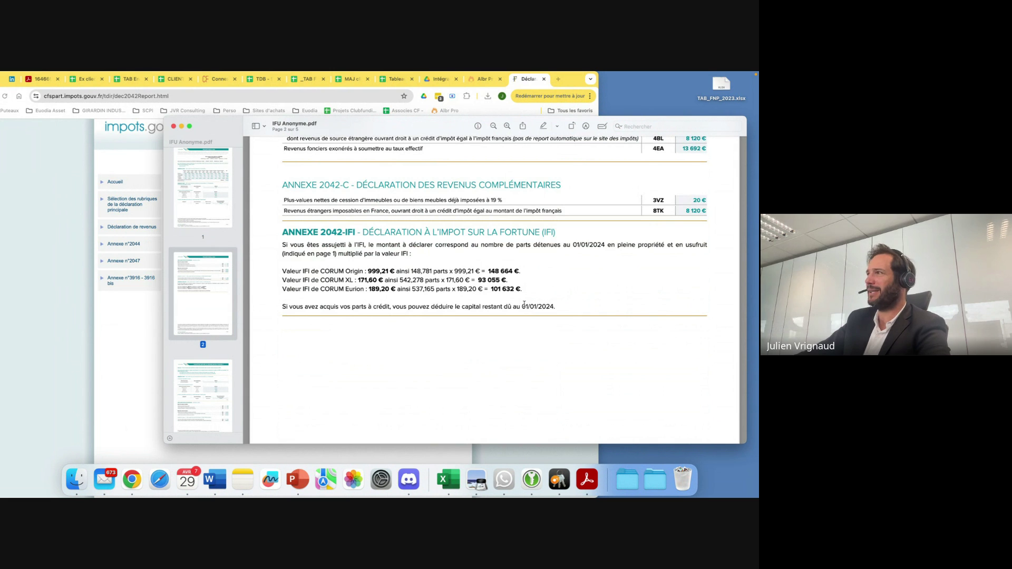
{"action": "scroll", "coordinate": [583, 241], "scroll_direction": "up", "scroll_amount": 4}
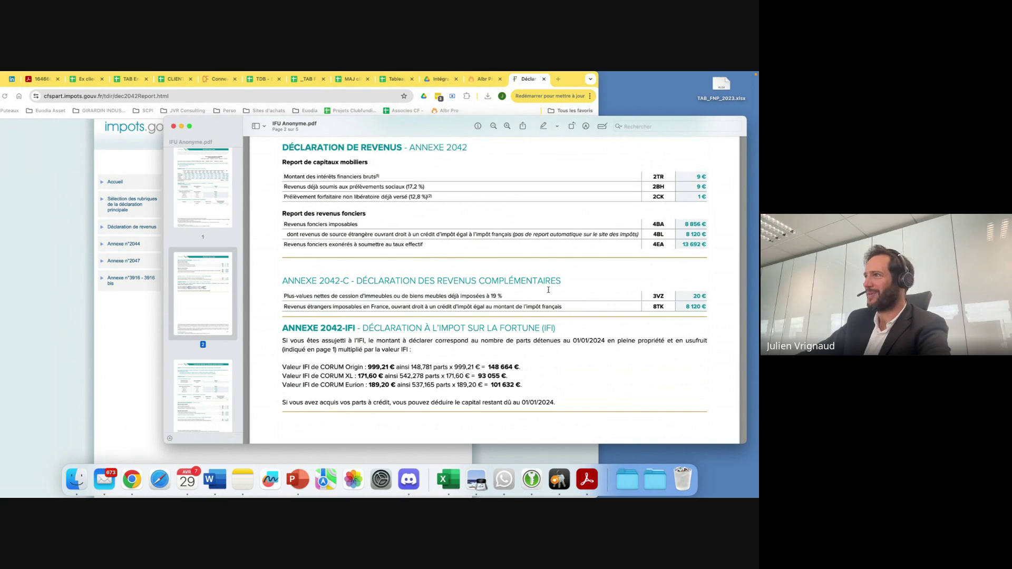
{"action": "scroll", "coordinate": [549, 290], "scroll_direction": "down", "scroll_amount": 10}
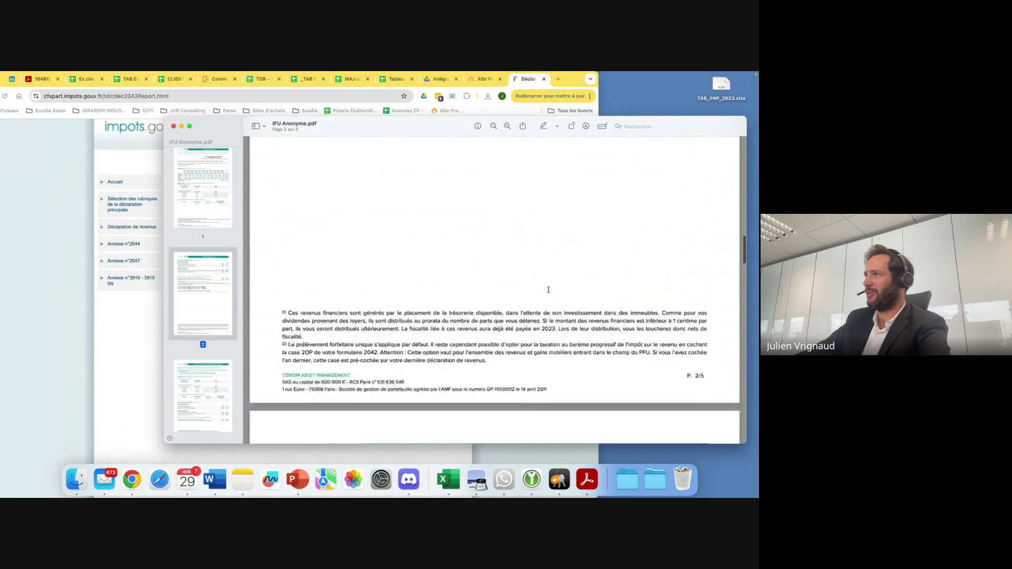
{"action": "scroll", "coordinate": [548, 289], "scroll_direction": "down", "scroll_amount": 10}
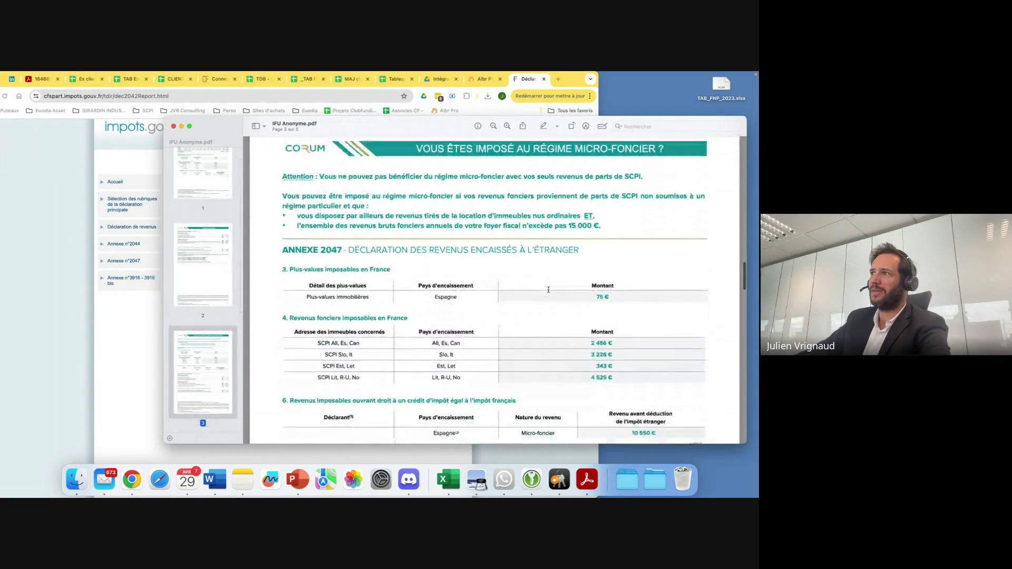
Review the micro-foncier page's Annexe 2047 tables and its 2042 and 2042-C amounts, including lines 4BE, 4BK, 4EB, 3VZ and 8TK.
{"action": "scroll", "coordinate": [548, 289], "scroll_direction": "down", "scroll_amount": 2}
{"action": "scroll", "coordinate": [480, 303], "scroll_direction": "down", "scroll_amount": 5}
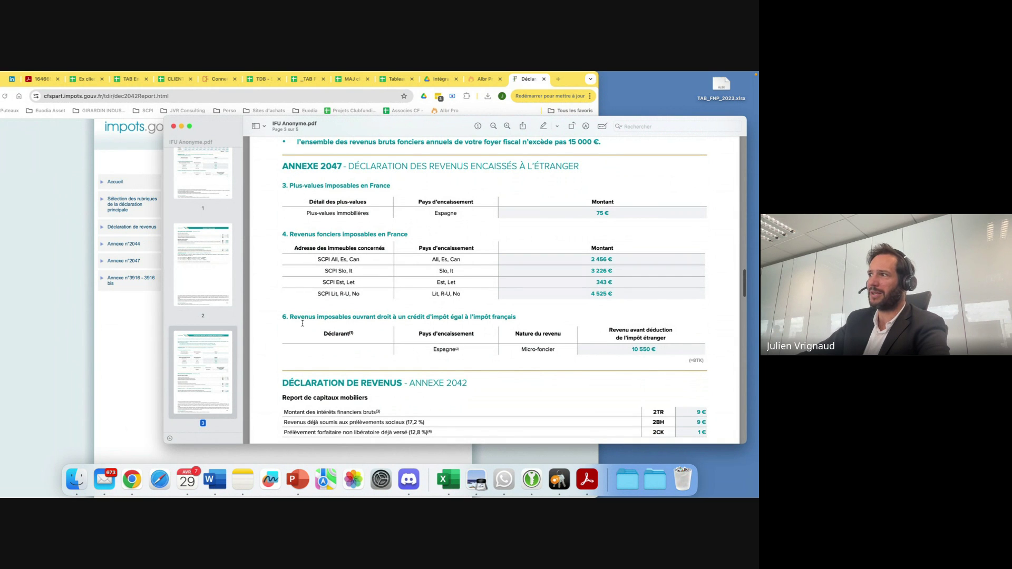
{"action": "scroll", "coordinate": [412, 299], "scroll_direction": "down", "scroll_amount": 12}
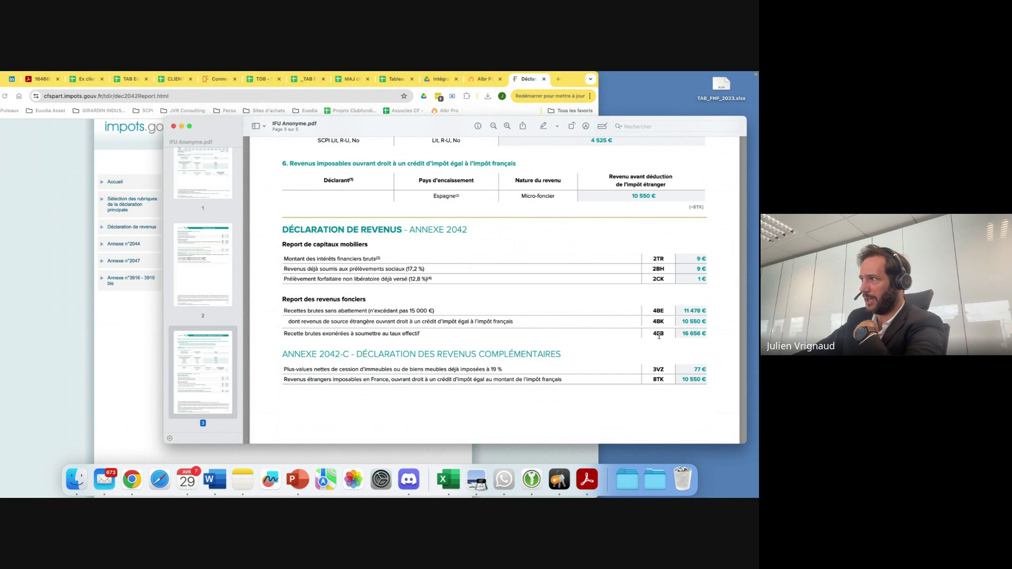
{"action": "scroll", "coordinate": [659, 335], "scroll_direction": "down", "scroll_amount": 4}
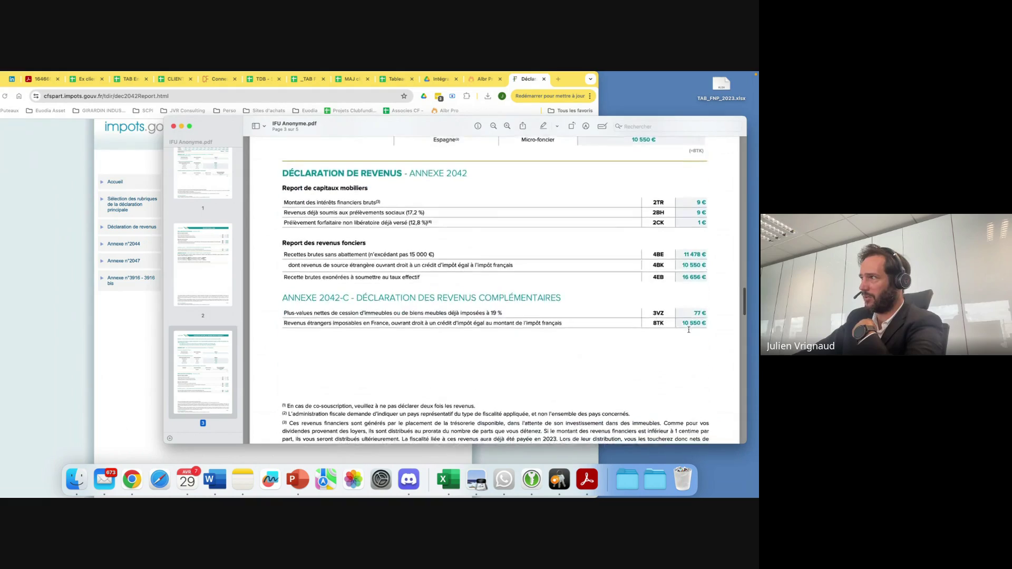
Examine the page on shares bought on credit, covering the CORUM Origin, XL and Eurion country breakdowns and the Annexe 2044 loan interest lines.
{"action": "scroll", "coordinate": [689, 329], "scroll_direction": "down", "scroll_amount": 20}
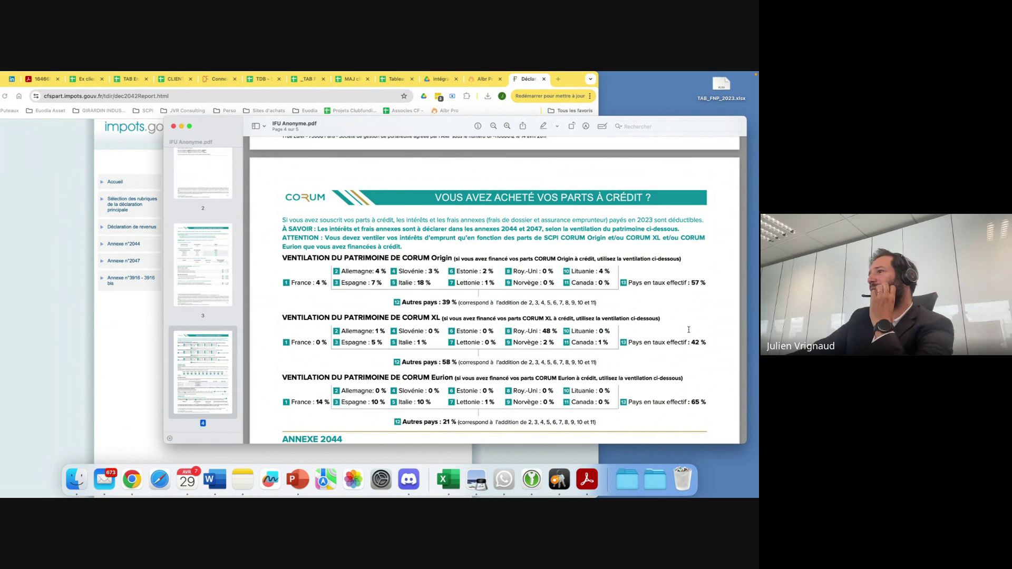
{"action": "scroll", "coordinate": [476, 400], "scroll_direction": "down", "scroll_amount": 3}
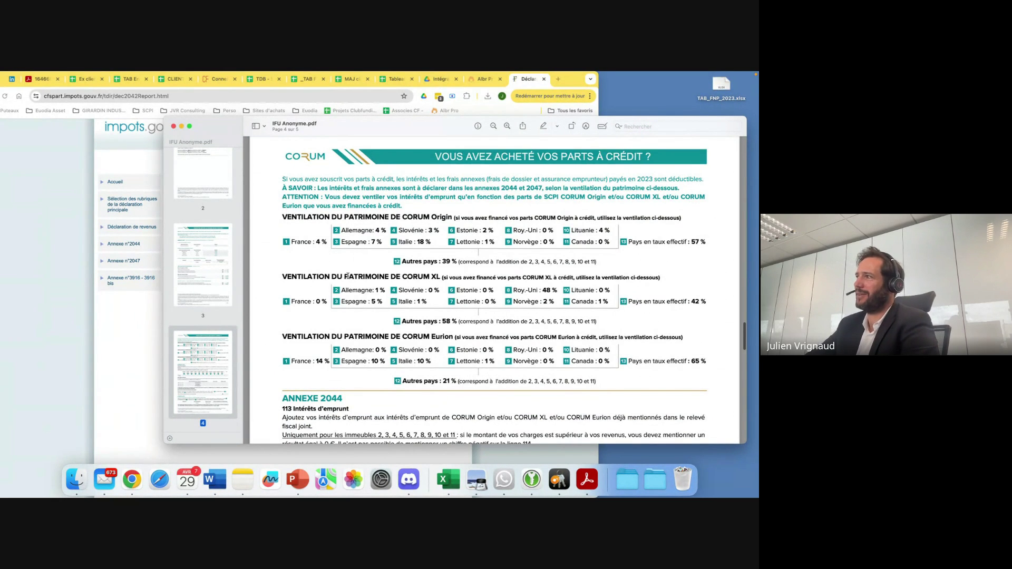
{"action": "scroll", "coordinate": [369, 238], "scroll_direction": "down", "scroll_amount": 1}
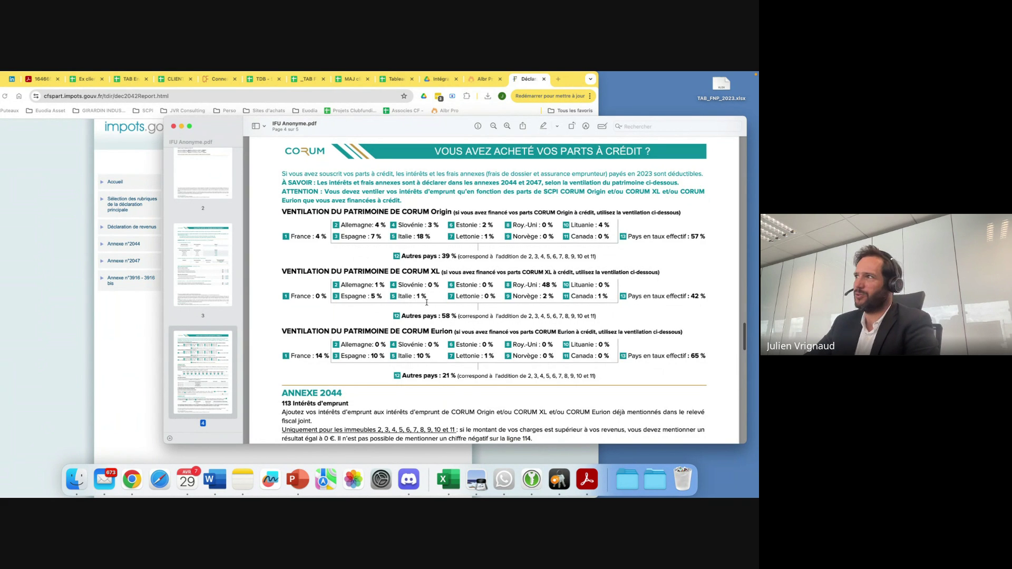
{"action": "scroll", "coordinate": [427, 302], "scroll_direction": "down", "scroll_amount": 1}
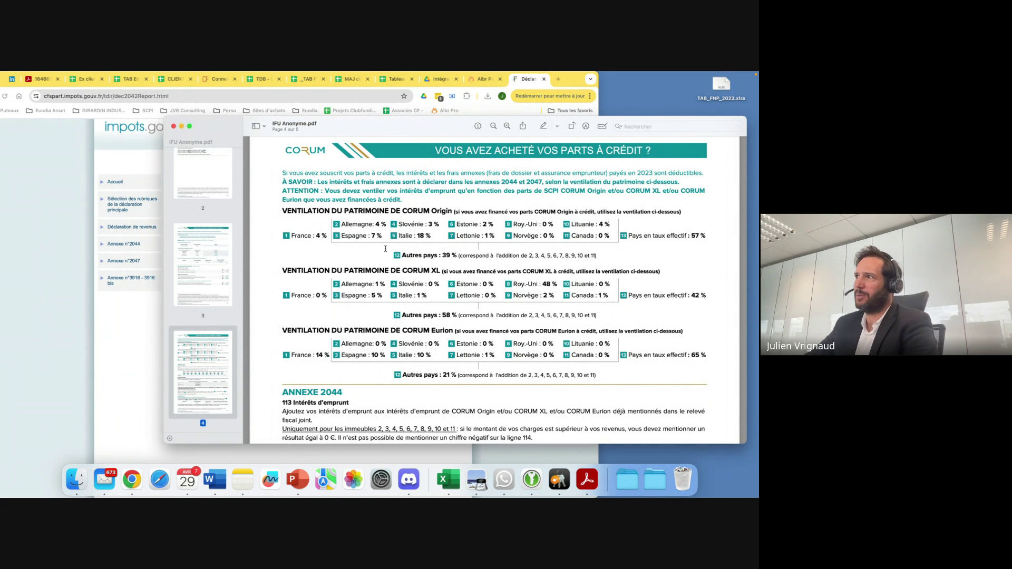
{"action": "scroll", "coordinate": [372, 268], "scroll_direction": "down", "scroll_amount": 1}
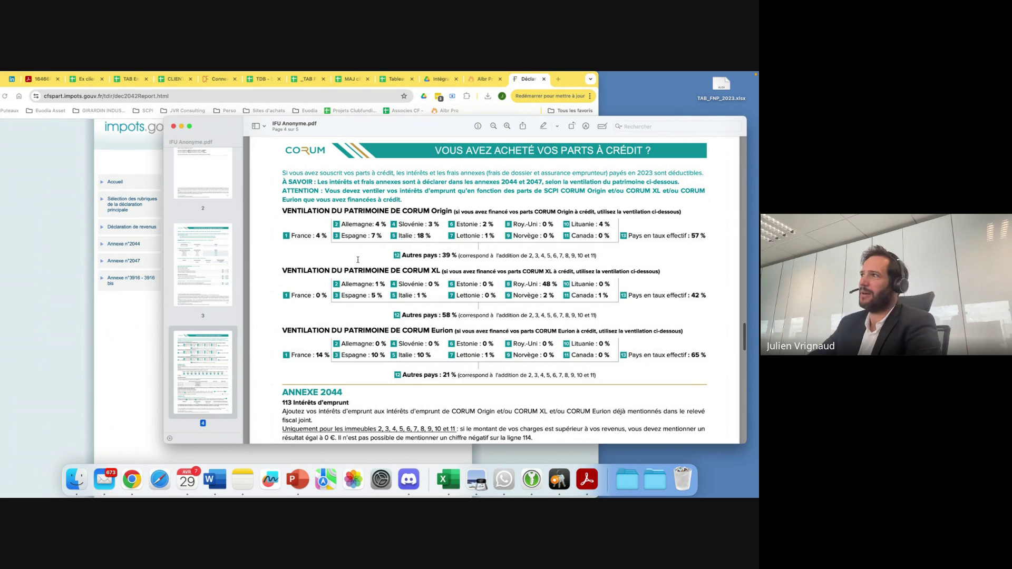
{"action": "scroll", "coordinate": [400, 296], "scroll_direction": "down", "scroll_amount": 2}
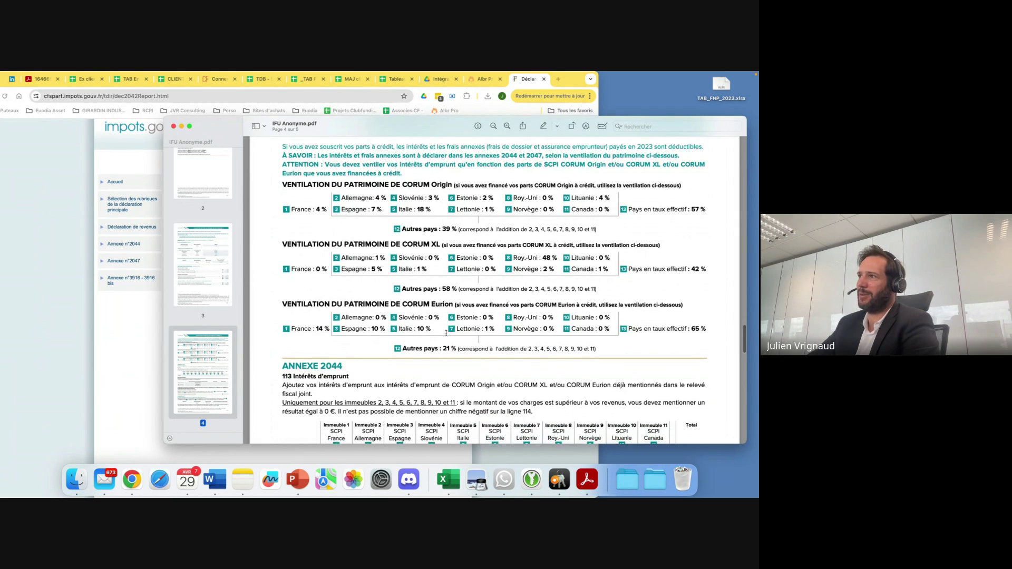
{"action": "scroll", "coordinate": [446, 333], "scroll_direction": "down", "scroll_amount": 5}
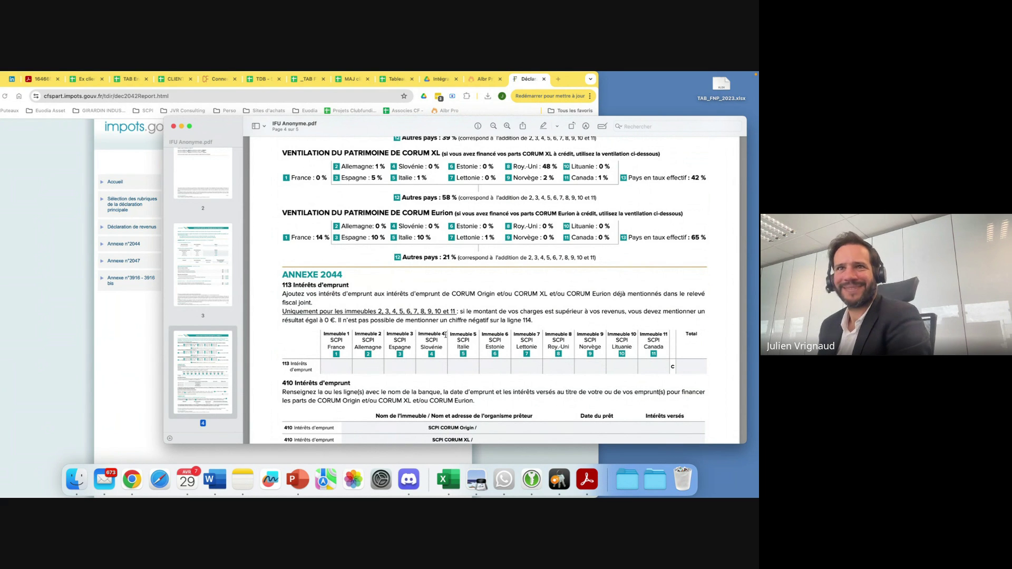
Check the final page detailing foreign income for information only, and return to the Annexe 2047 loan interest instructions on page 4.
{"action": "scroll", "coordinate": [445, 334], "scroll_direction": "down", "scroll_amount": 10}
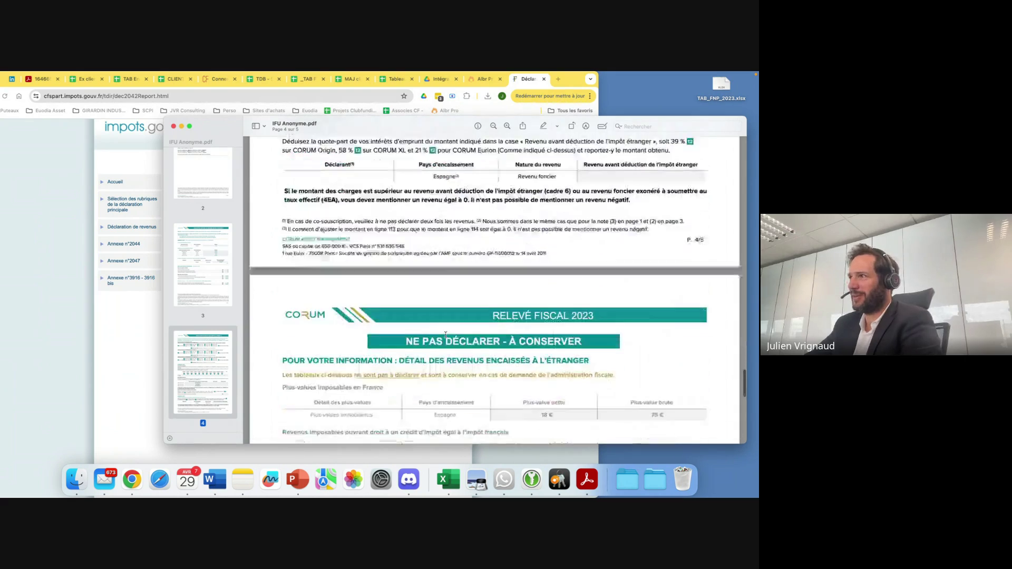
{"action": "scroll", "coordinate": [446, 335], "scroll_direction": "down", "scroll_amount": 5}
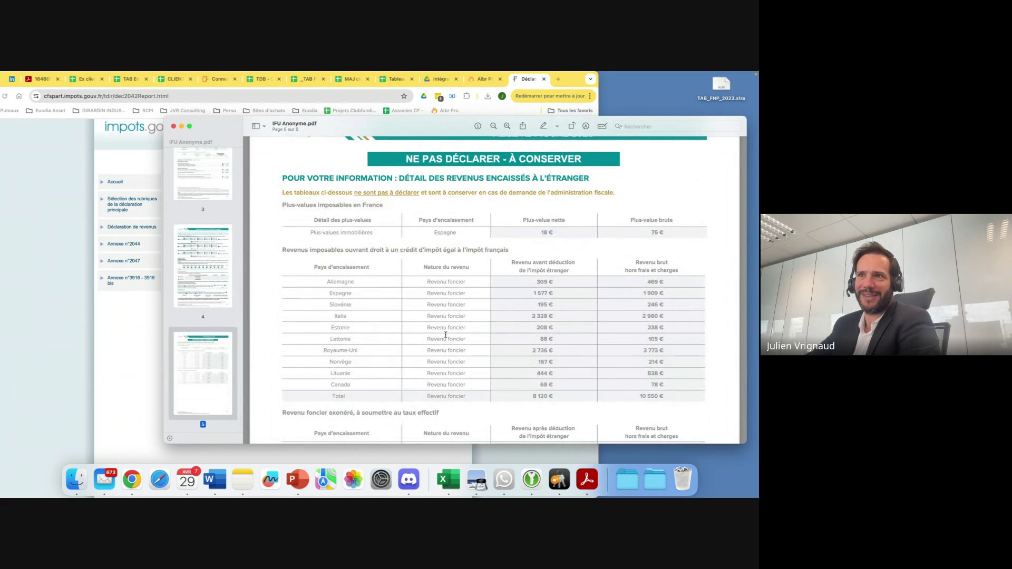
{"action": "scroll", "coordinate": [446, 335], "scroll_direction": "up", "scroll_amount": 5}
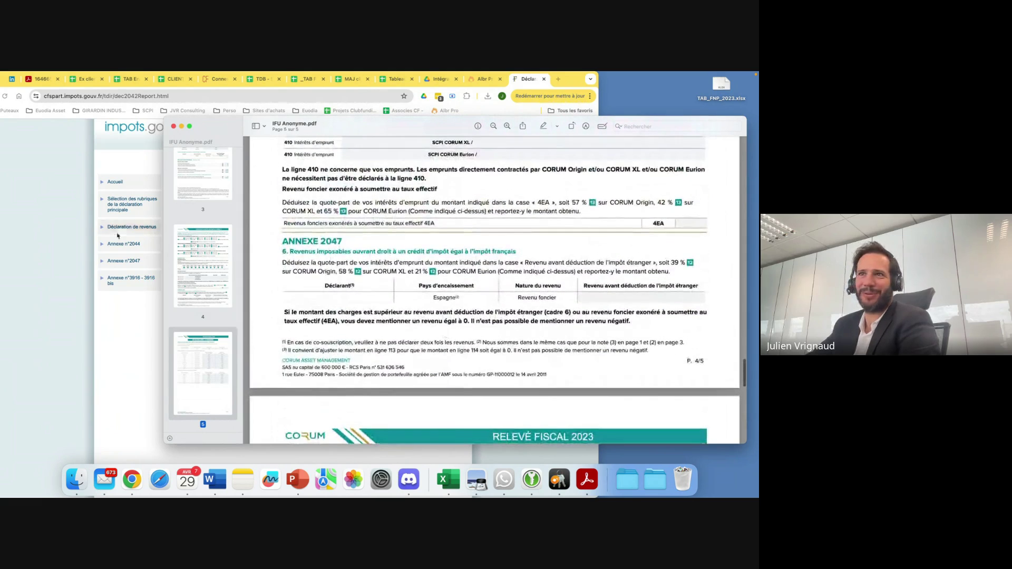